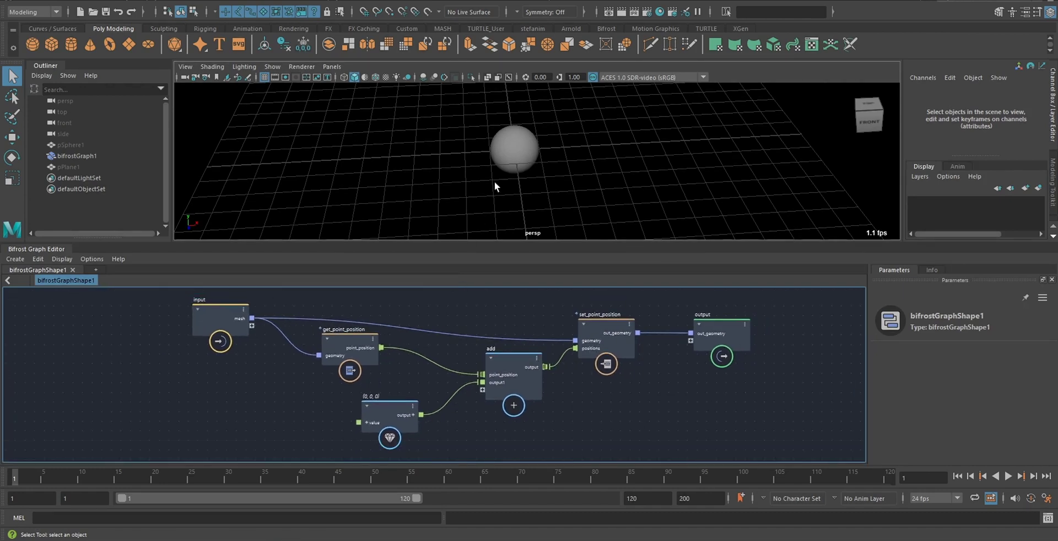
Step: Expose the float3 constant's value as a new port on the graph's input node
middle_drag(412, 361, 458, 357)
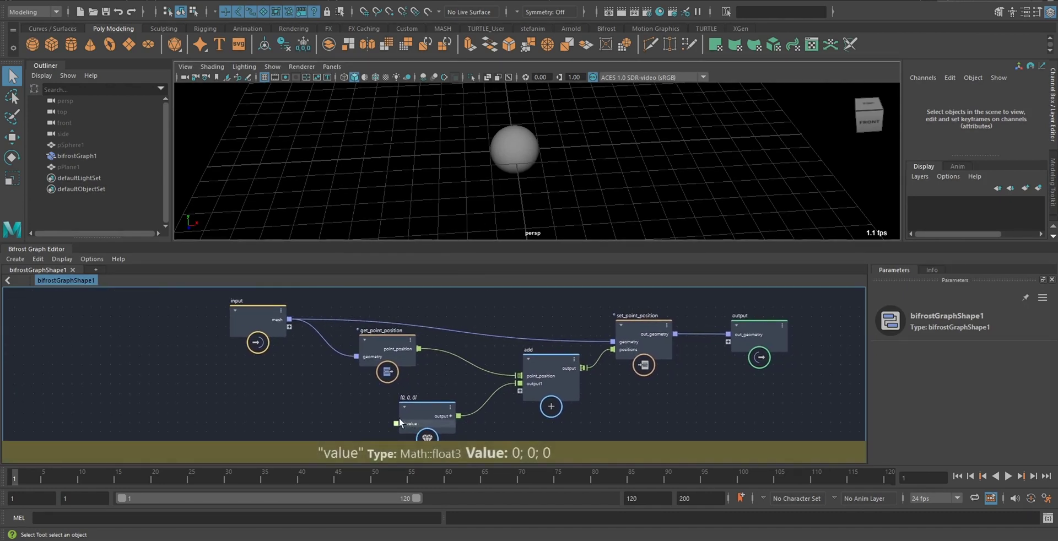
drag(393, 423, 286, 327)
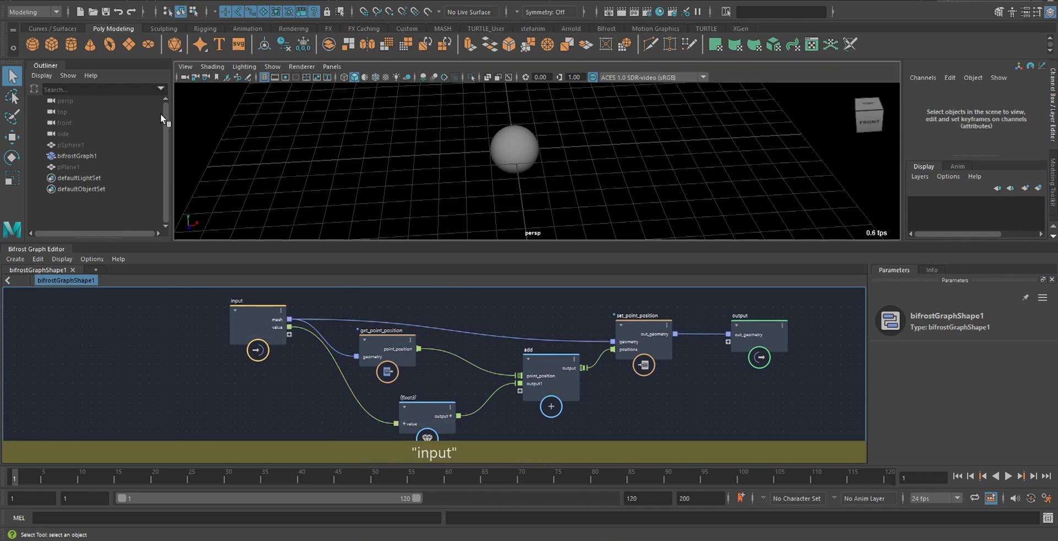
Step: Try sliding the Value X attribute of bifrostGraph1 to shift the sphere, and undo the change
click(80, 156)
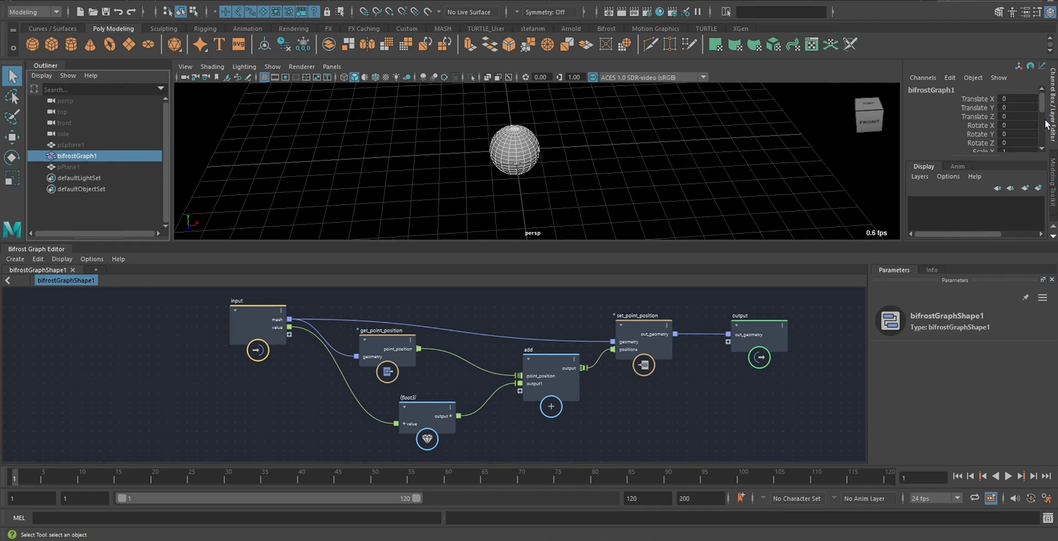
drag(1040, 108, 1042, 130)
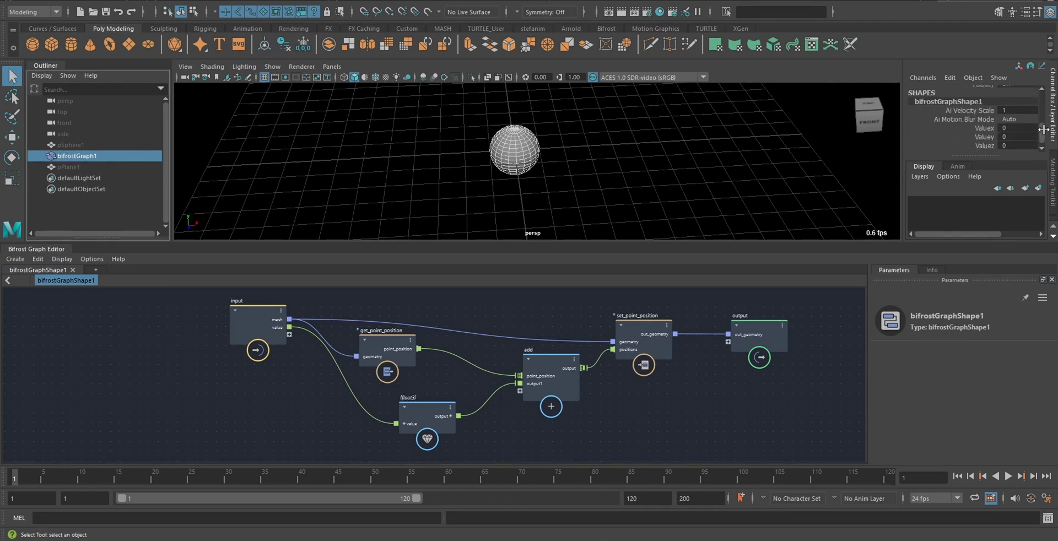
click(966, 128)
middle_drag(644, 174, 706, 161)
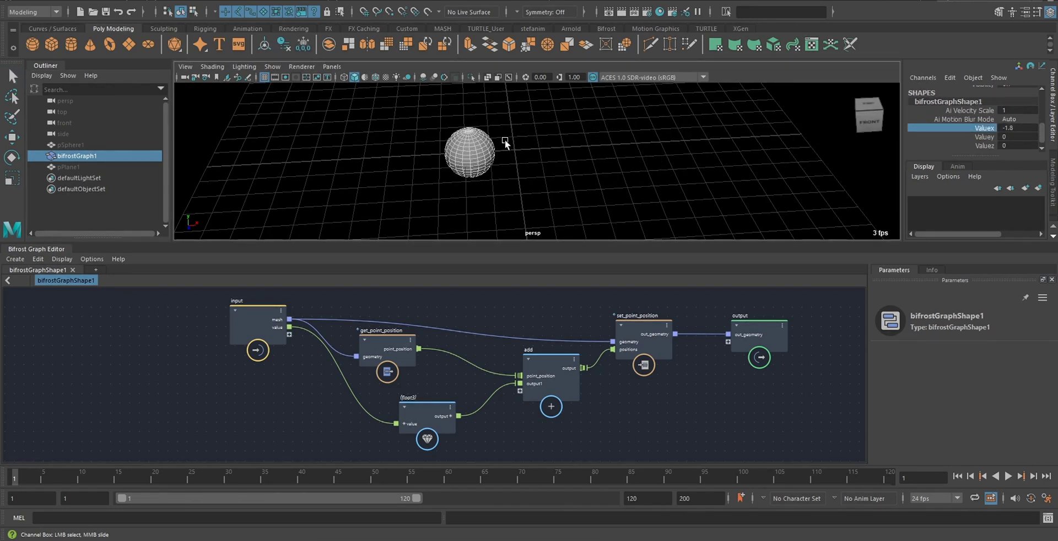
key(ctrl+z)
alt+drag(653, 164, 650, 172)
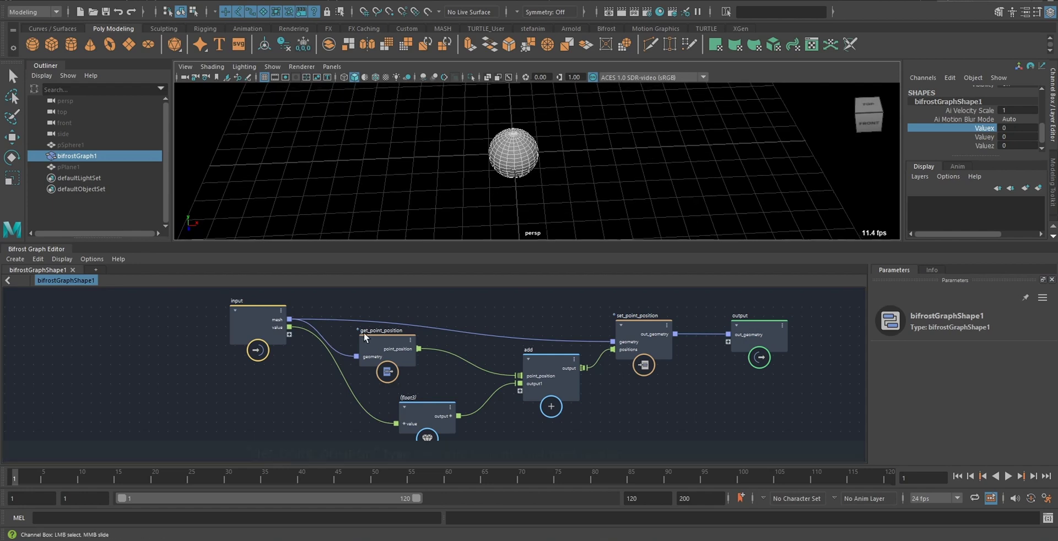
Step: Cut the float3 constant's connections to the input and add nodes, and delete the constant node
click(341, 435)
ctrl+alt+shift+drag(474, 388, 487, 417)
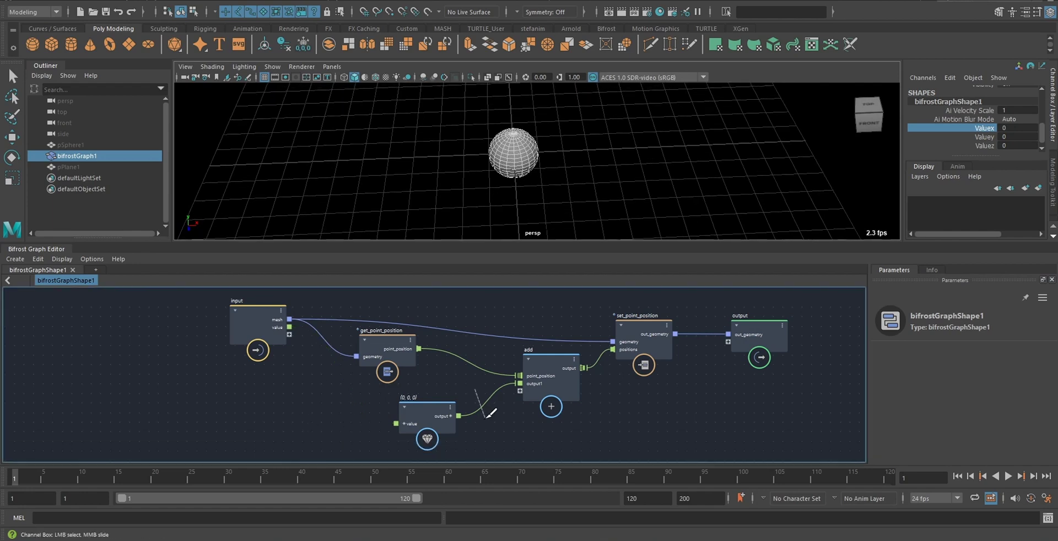
click(410, 417)
key(q)
key(Delete)
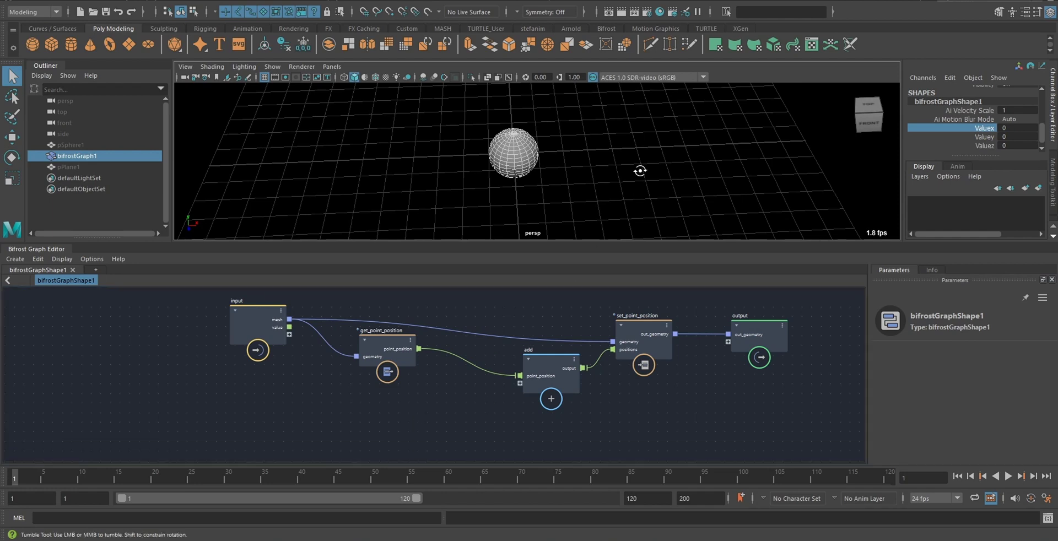
Step: Create an empty compound node below get_point_position and rename it animate_value
scroll(452, 386, up, 2)
key(Tab)
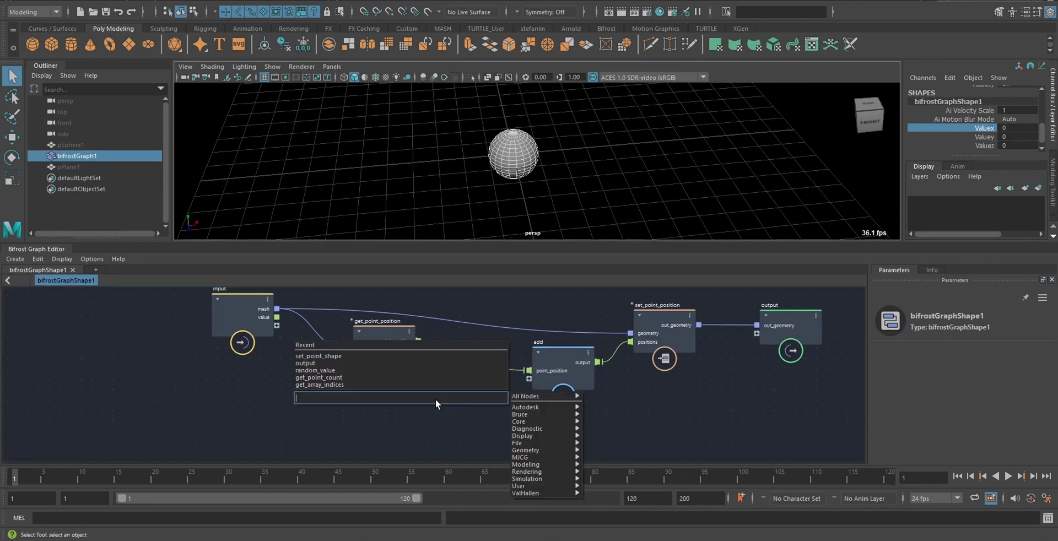
click(391, 437)
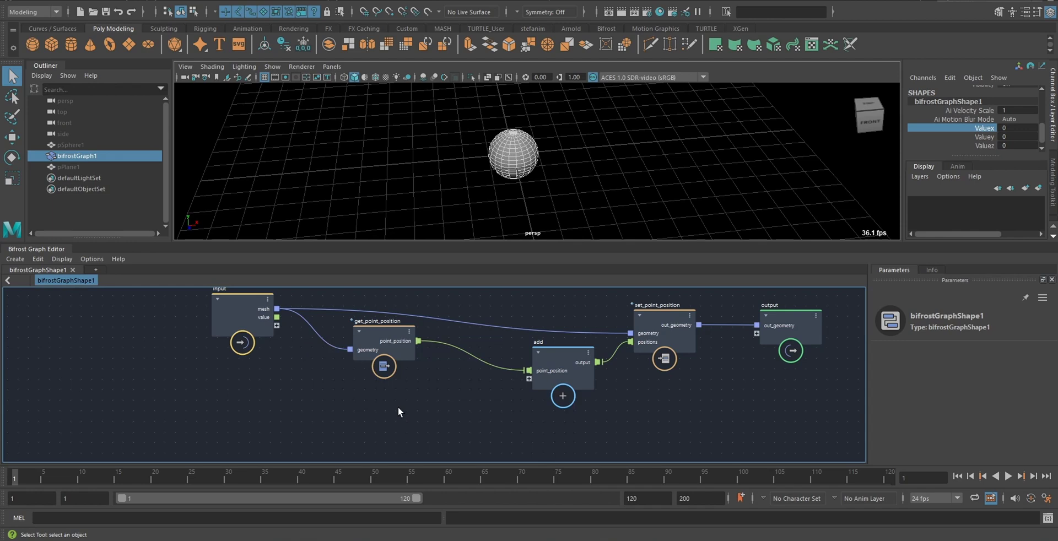
key(ctrl+g)
middle_drag(416, 401, 448, 379)
scroll(449, 380, up, 2)
scroll(435, 386, up, 1)
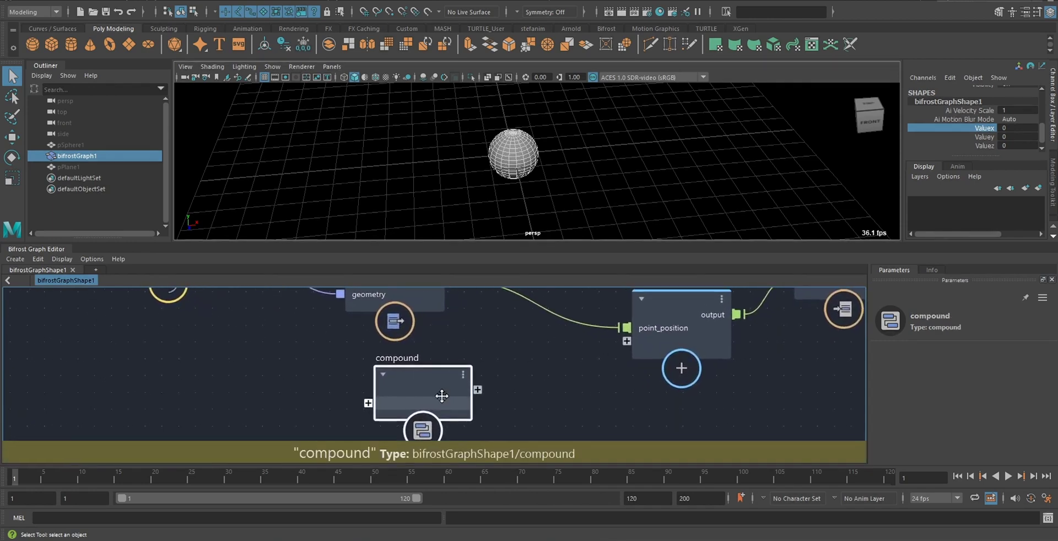
double_click(419, 347)
text(ate_value)
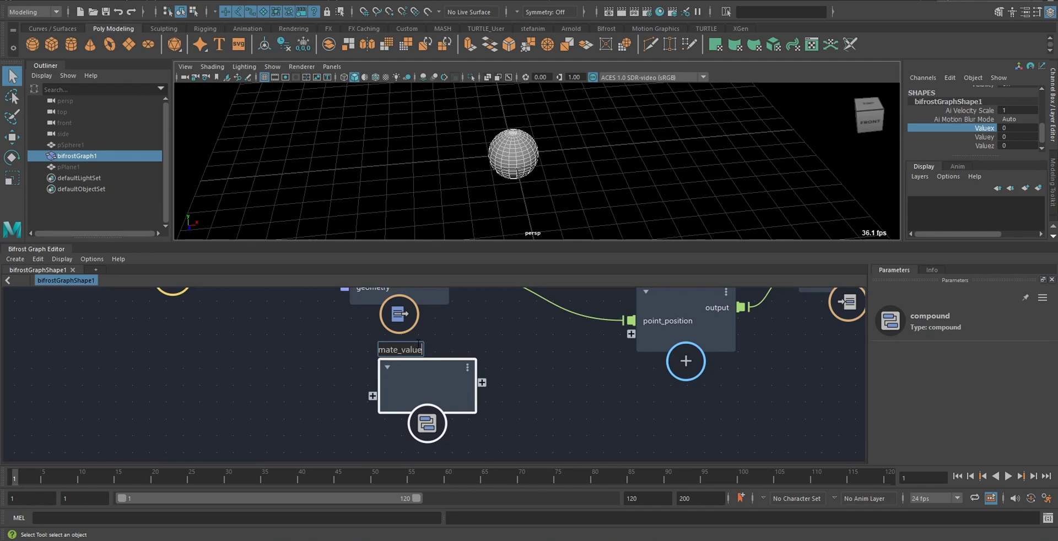
text(nimate_value)
key(Return)
click(497, 347)
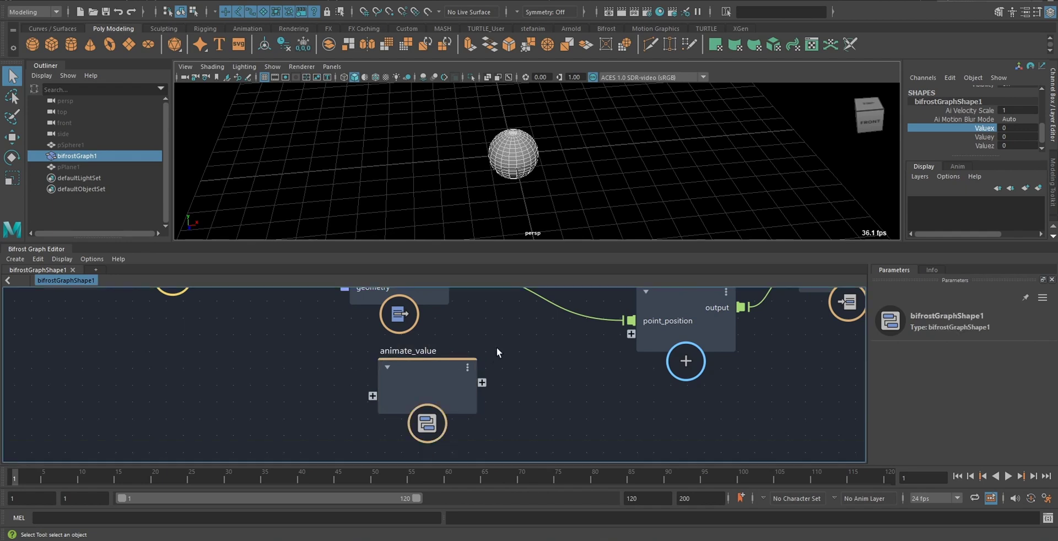
Step: Inside animate_value, create four float input ports from a temporary value node, and delete that node
double_click(442, 382)
key(Tab)
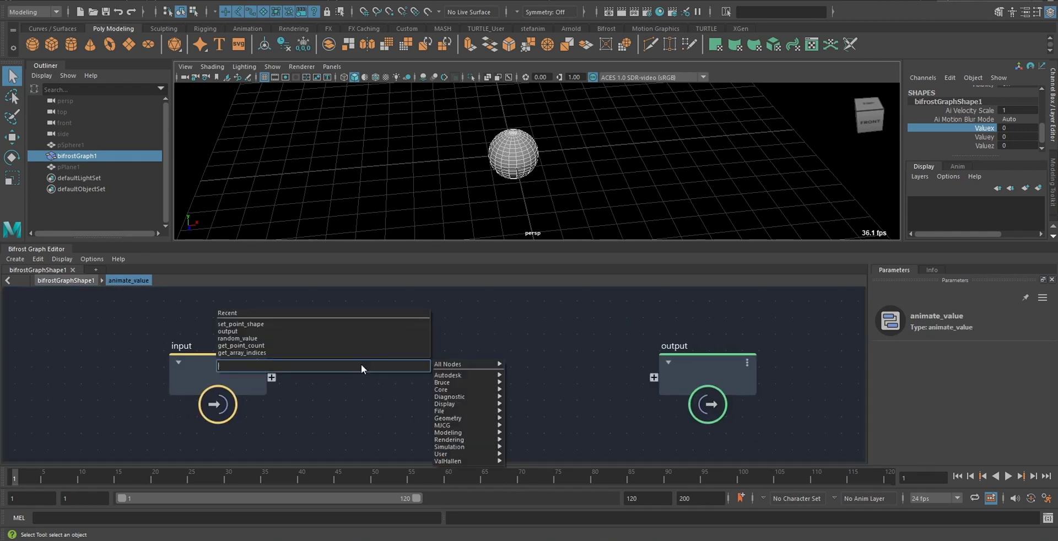
text(value)
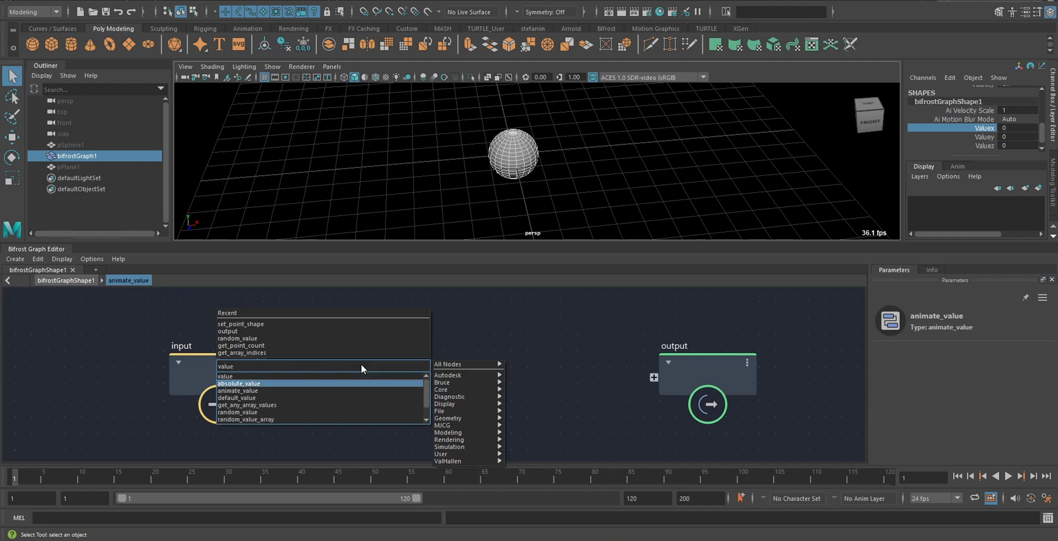
key(Return)
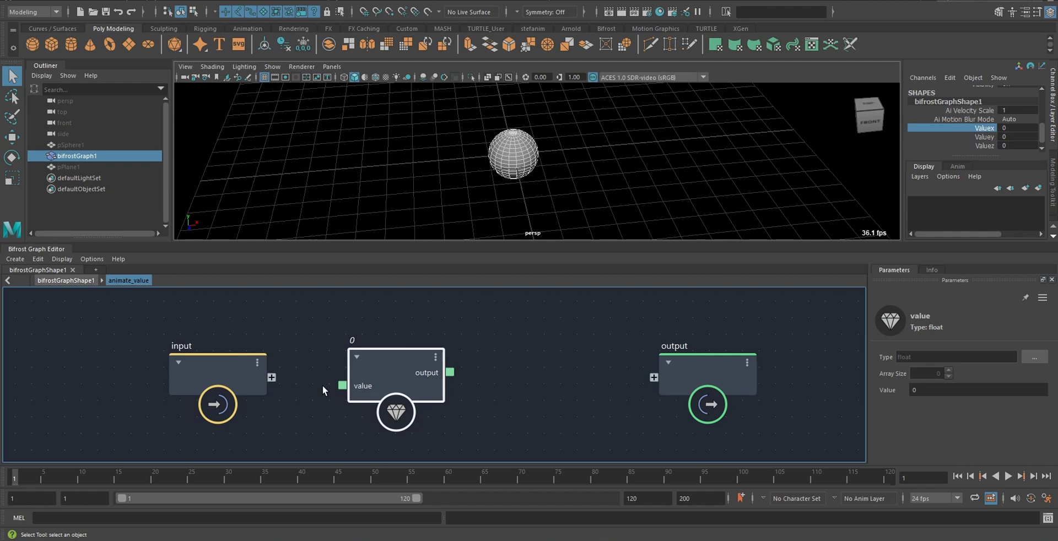
drag(341, 388, 267, 379)
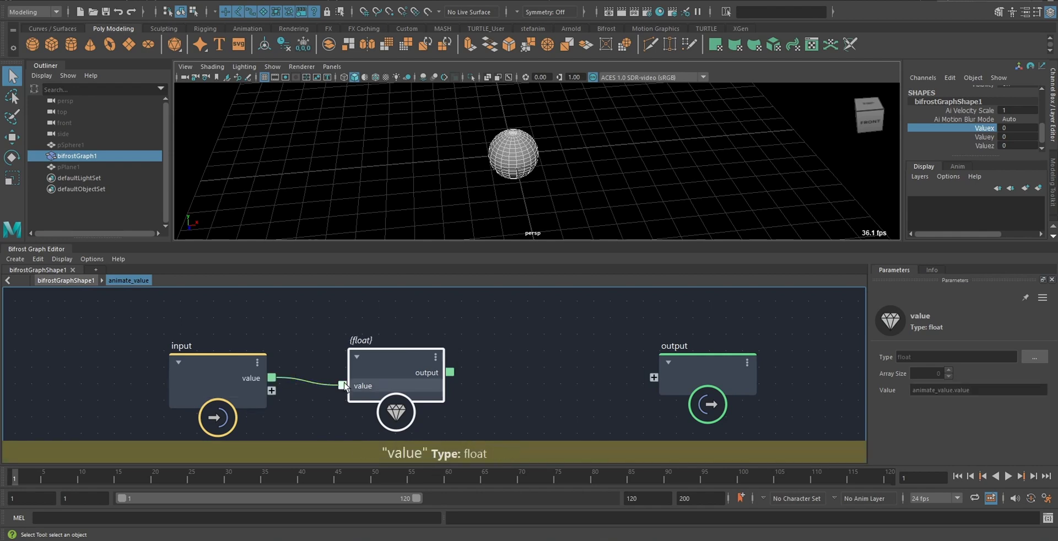
drag(301, 396, 271, 417)
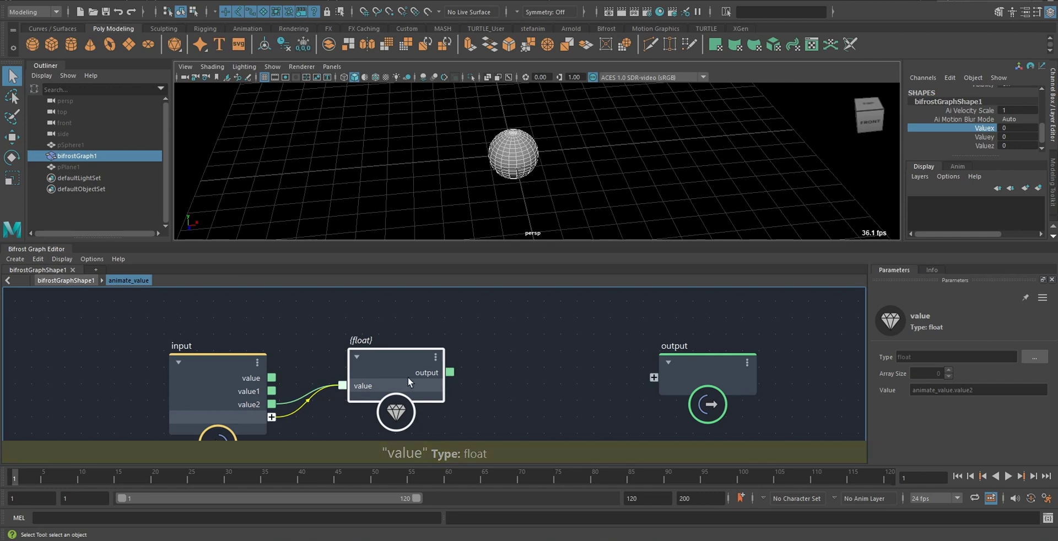
key(Delete)
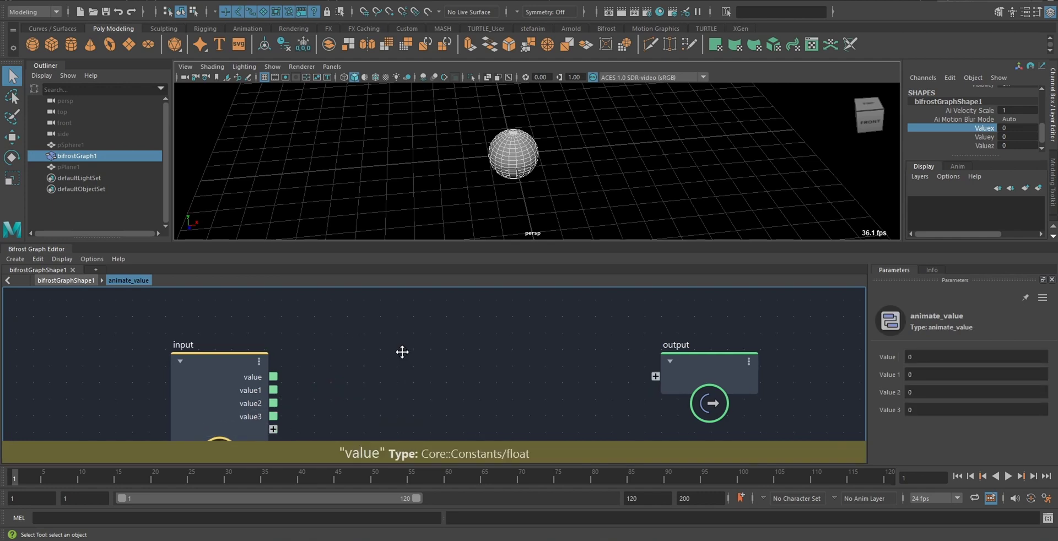
Step: Rename the compound's input ports value and value1 to start_value and end_value
right_click(252, 356)
click(254, 359)
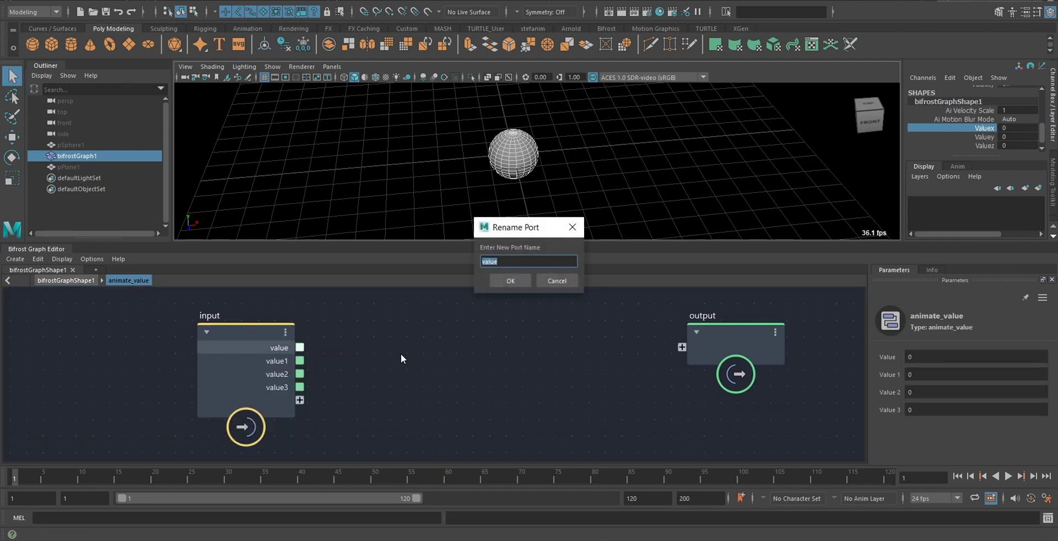
text(start_value)
key(Return)
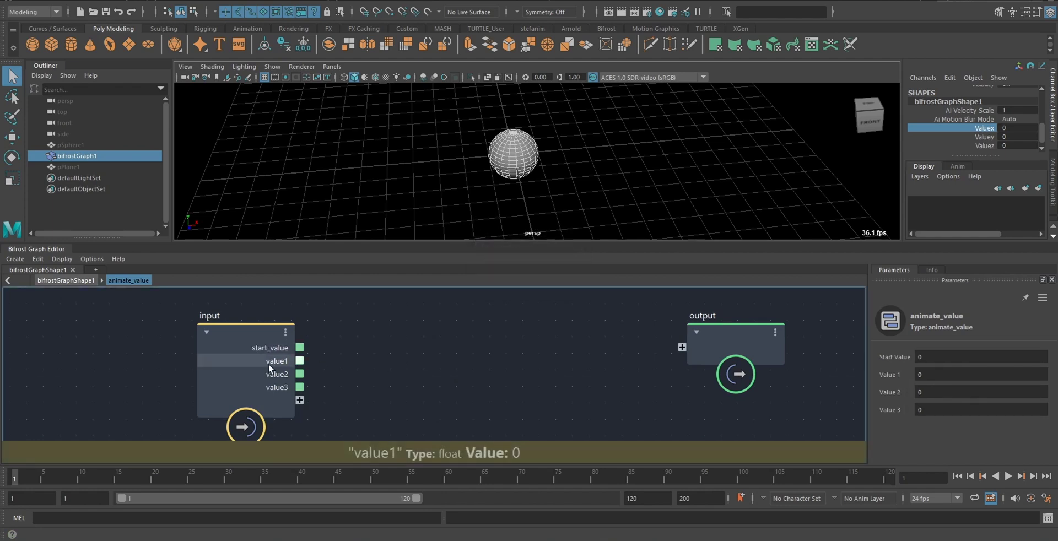
right_click(280, 364)
click(286, 373)
text(end_)
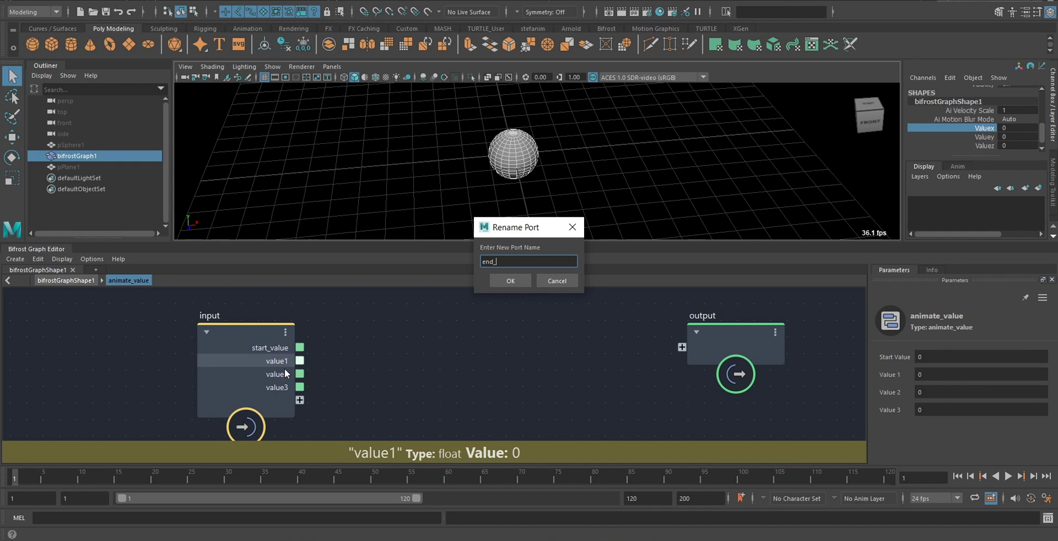
text(valee)
key(Return)
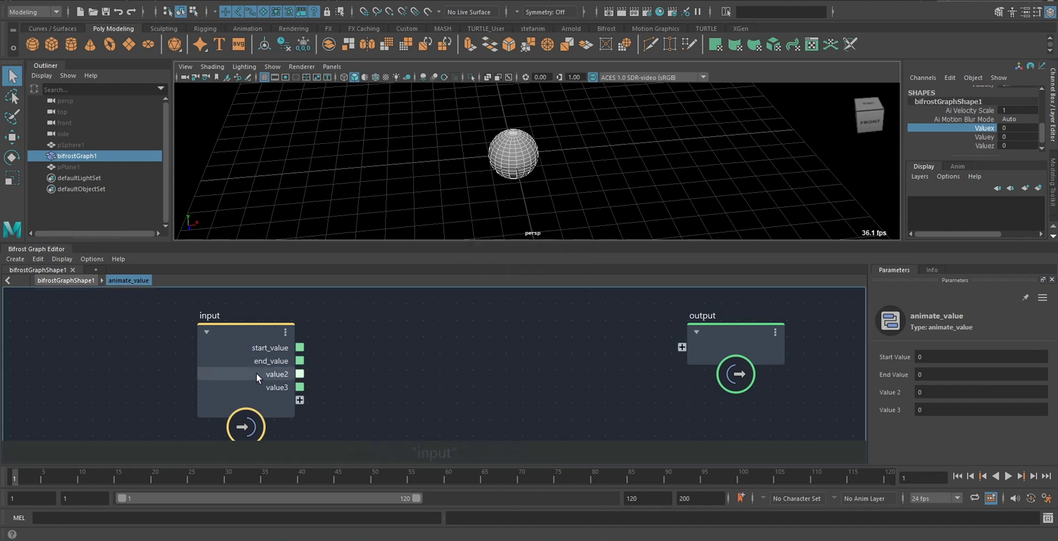
Step: Rename the compound's input ports value2 and value3 to start_frame and end_frame
right_click(257, 375)
click(289, 381)
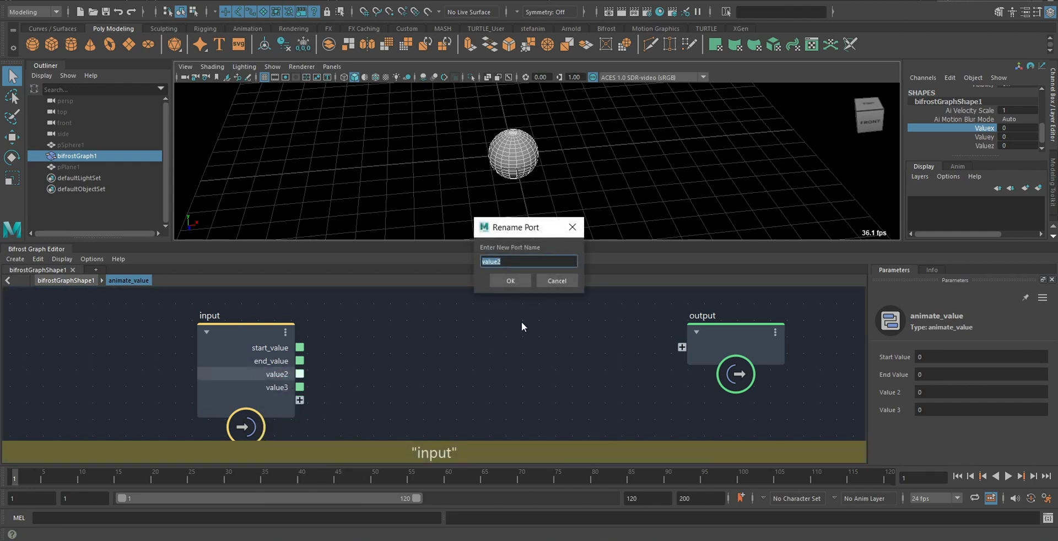
text(start_value)
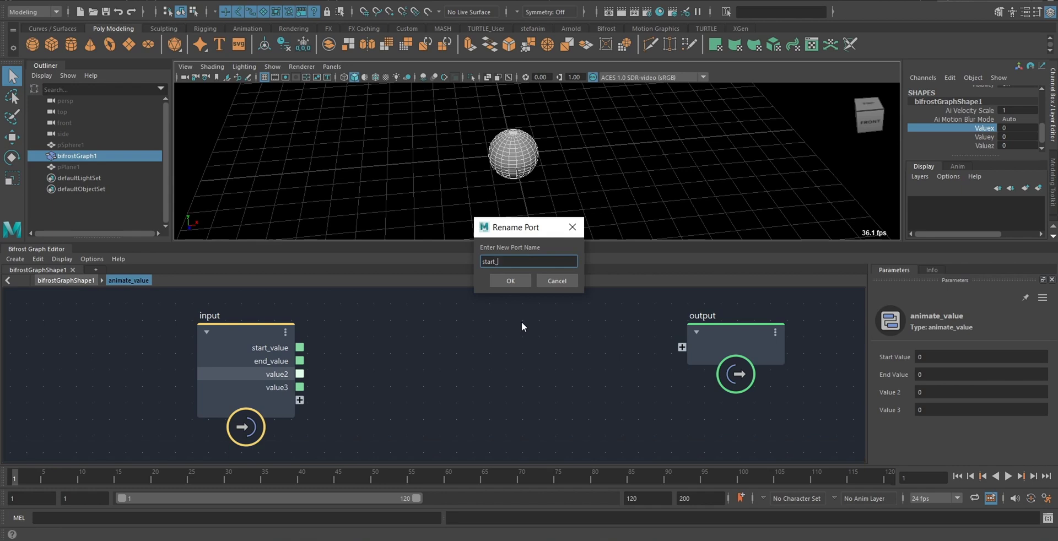
key(Return)
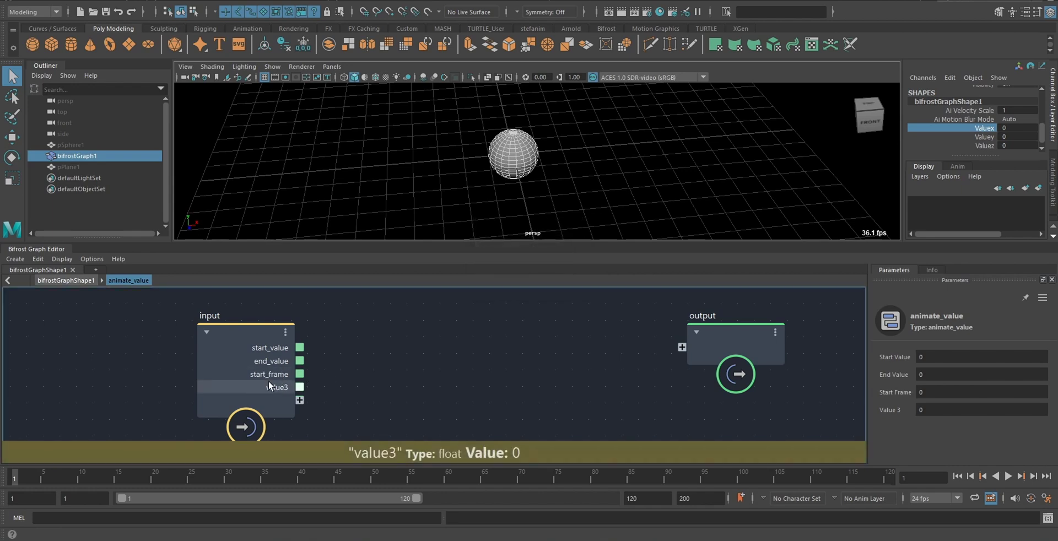
right_click(269, 382)
click(278, 387)
text(e)
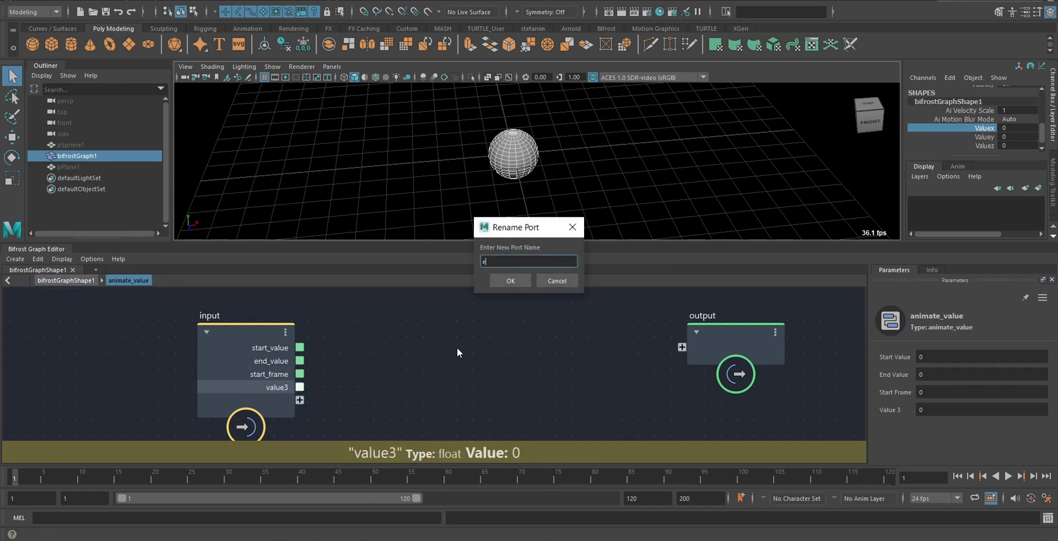
text(nd_frame)
key(Return)
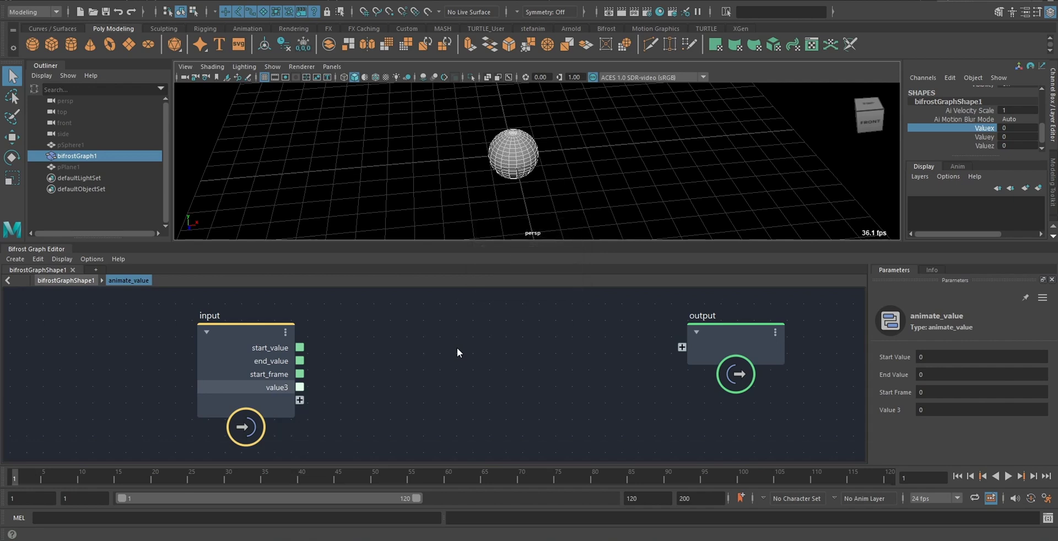
mouse_move(284, 371)
mouse_down()
mouse_move(273, 363)
mouse_move(283, 360)
mouse_up()
click(466, 331)
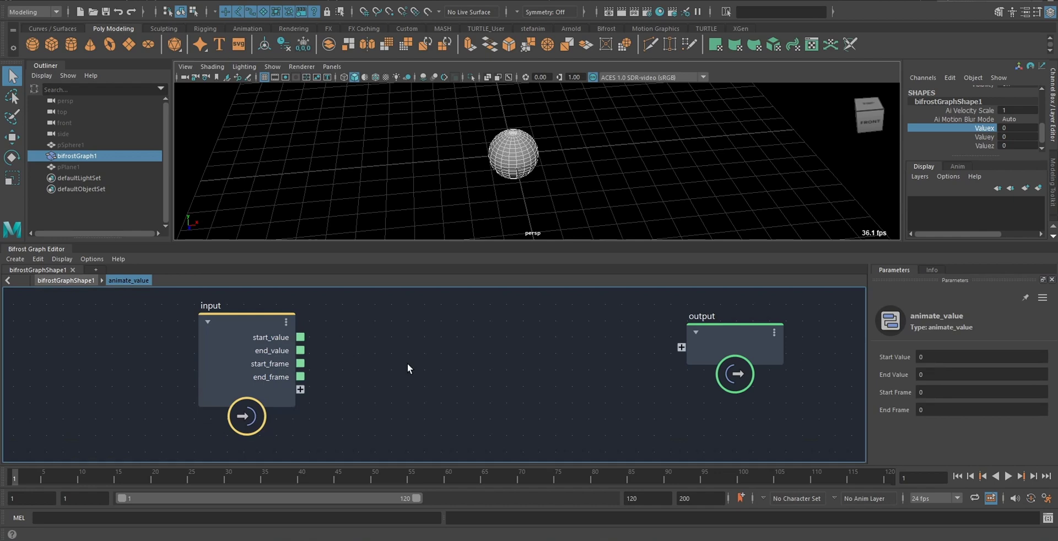
Step: Add an evaluate_fcurve node between the compound's input and output, exposing its fcurve port as a compound input
key(Tab)
text(eva)
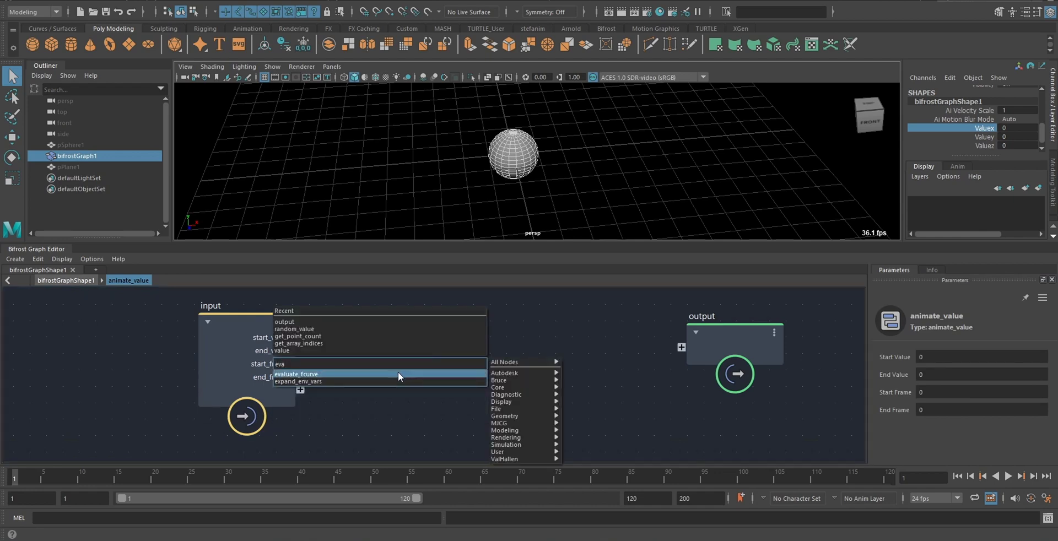
key(Return)
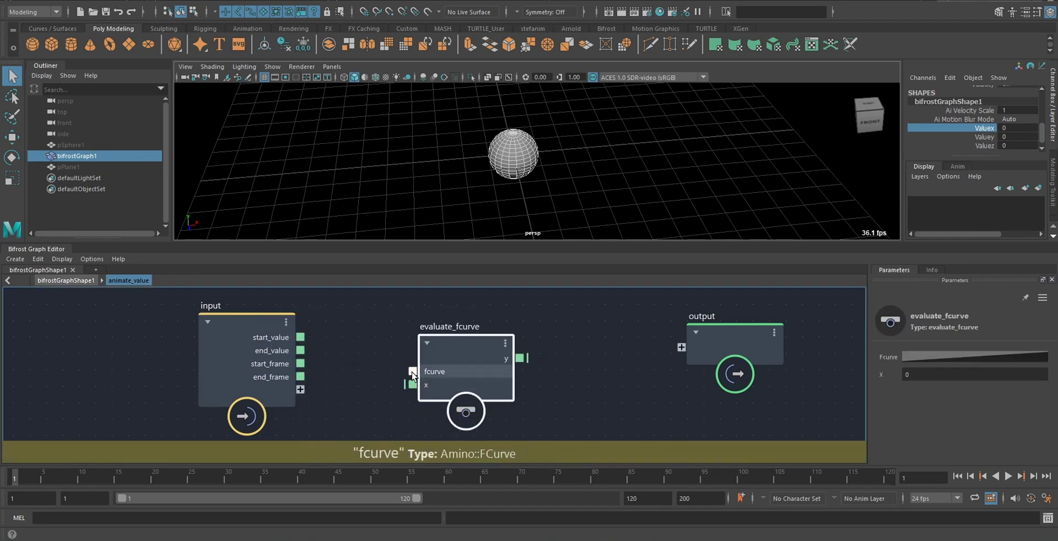
drag(413, 373, 288, 385)
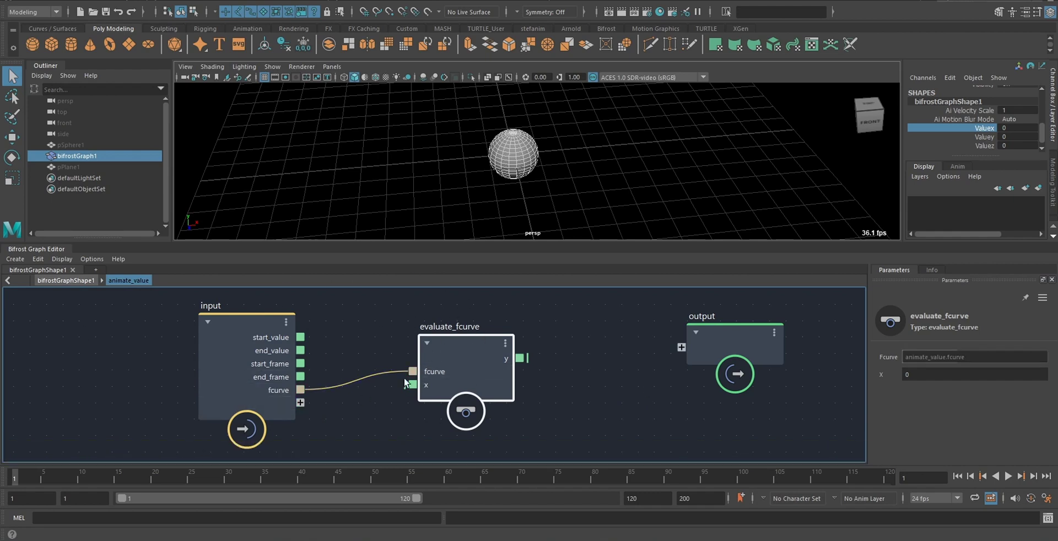
drag(486, 346, 583, 403)
alt+middle_drag(428, 320, 431, 356)
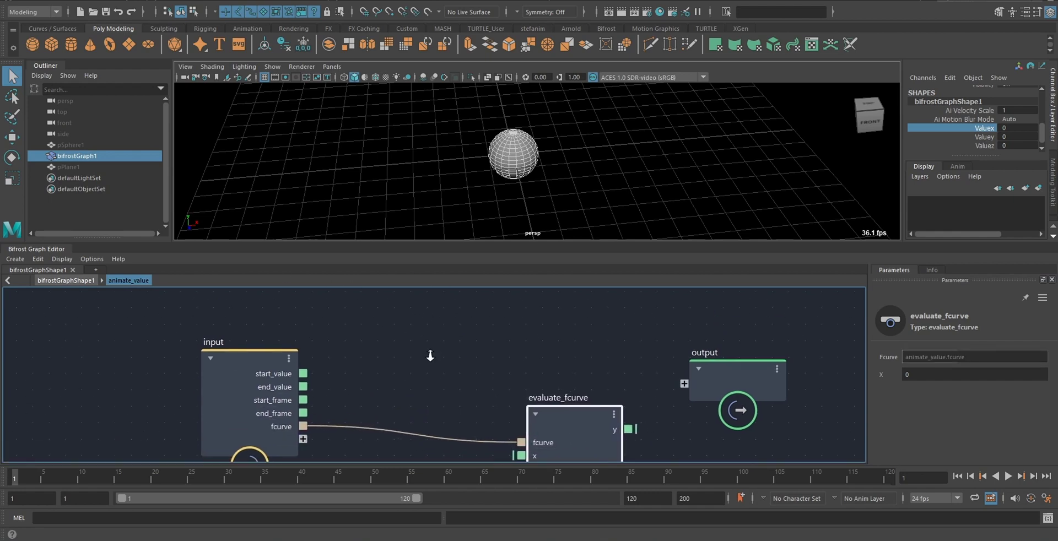
scroll(430, 356, down, 2)
click(402, 352)
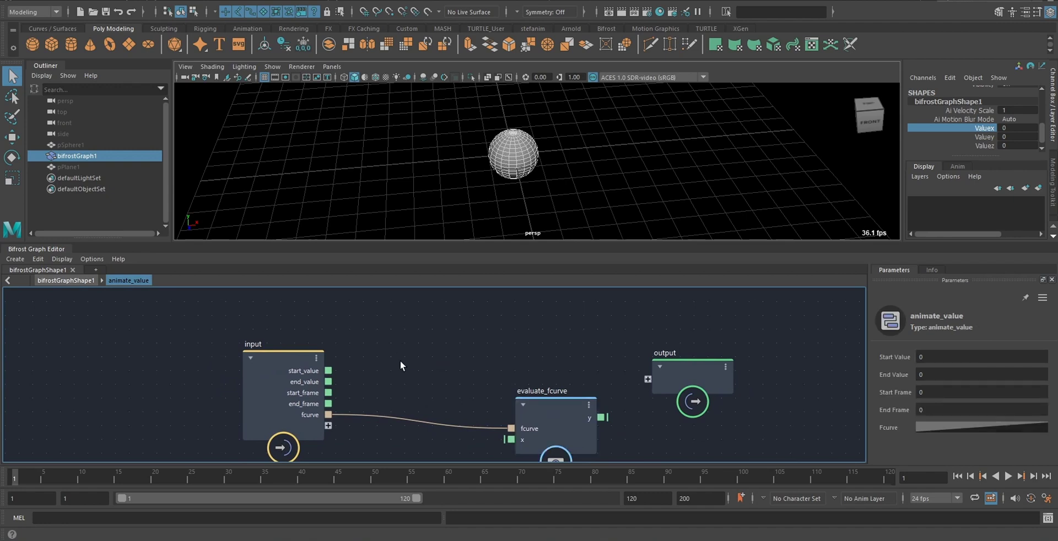
click(560, 405)
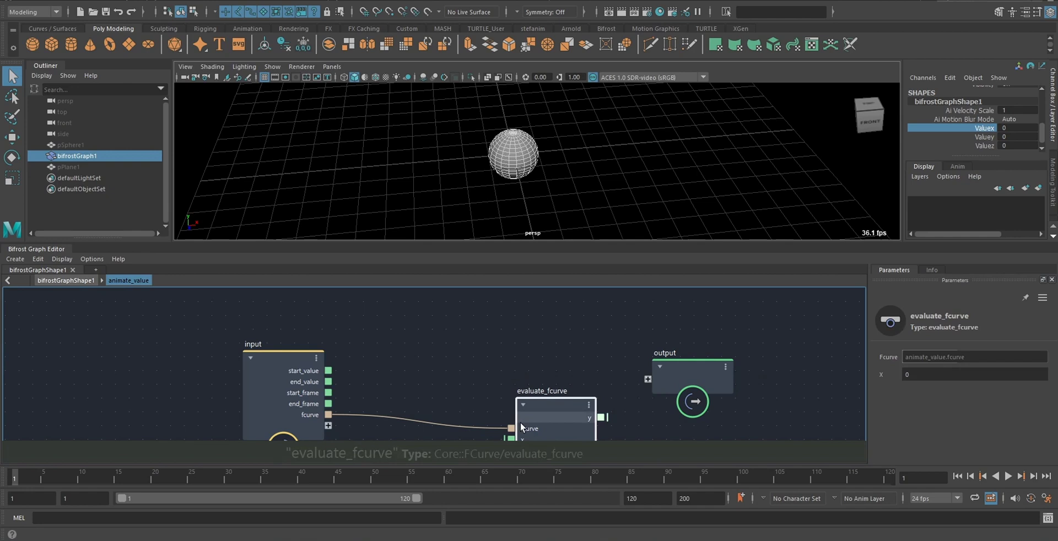
Step: Inspect the animate_value compound's fcurve in a separate FCurve editor window, and close that window
alt+middle_drag(491, 416, 490, 387)
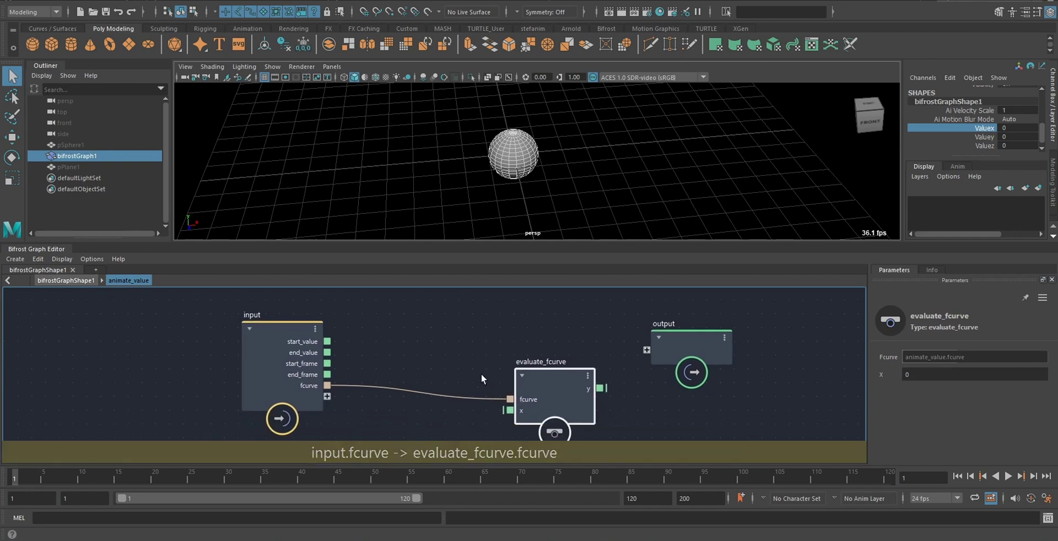
click(334, 359)
click(931, 423)
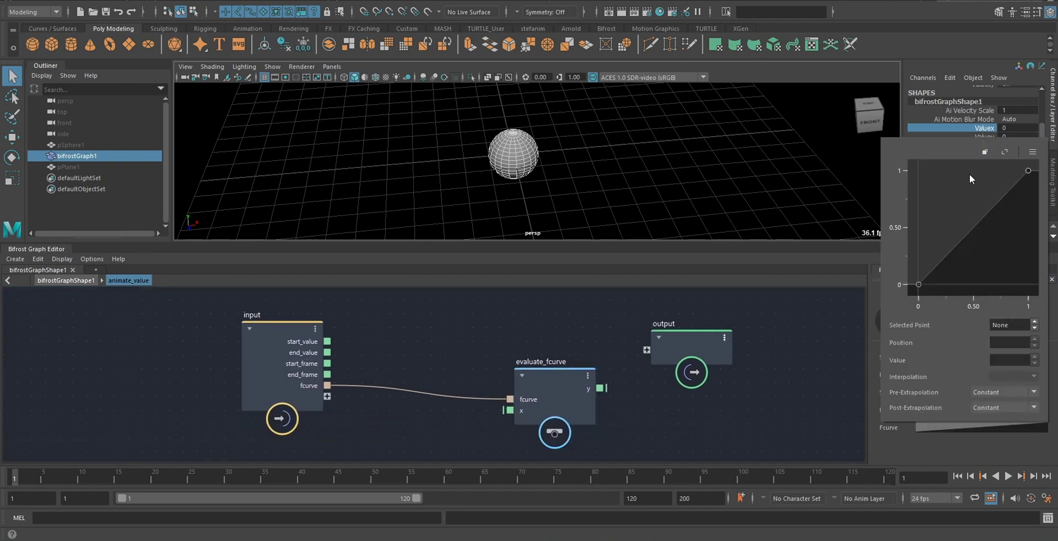
click(986, 153)
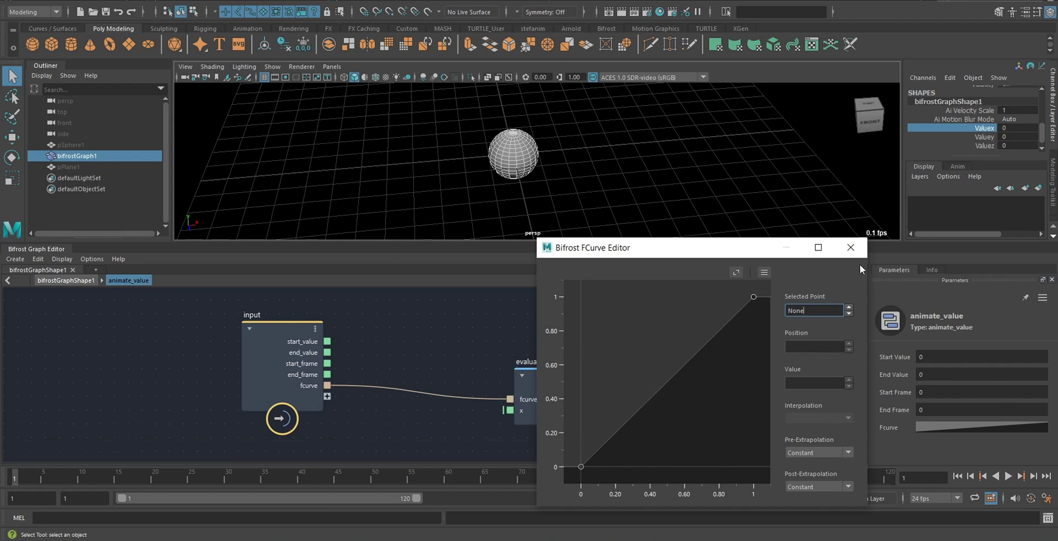
click(851, 247)
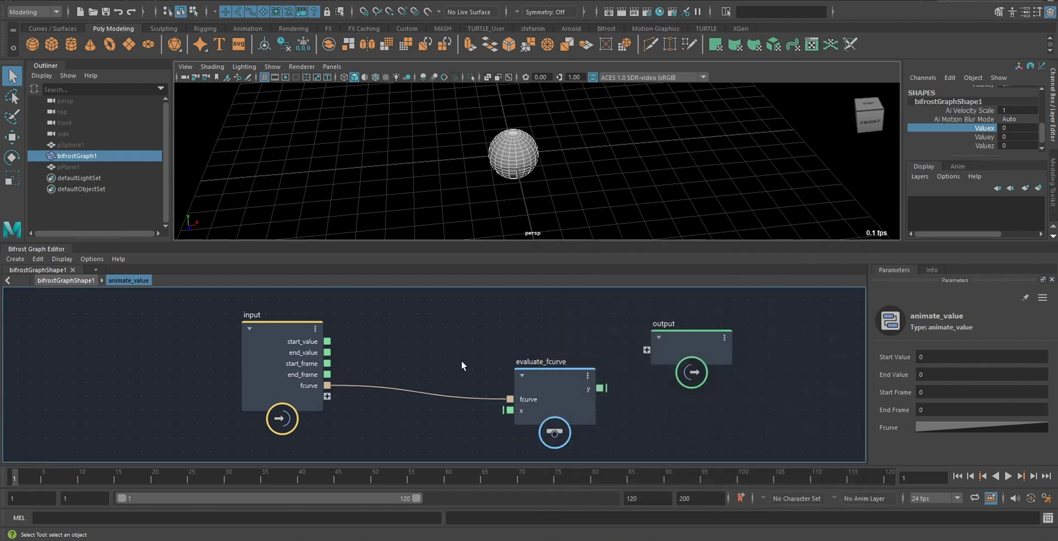
Step: Move the compound's output node farther away from evaluate_fcurve to make room for more nodes
alt+right_drag(476, 352, 396, 350)
alt+middle_drag(551, 352, 541, 366)
drag(620, 357, 711, 352)
alt+middle_drag(567, 337, 585, 336)
alt+right_drag(586, 337, 561, 332)
click(561, 332)
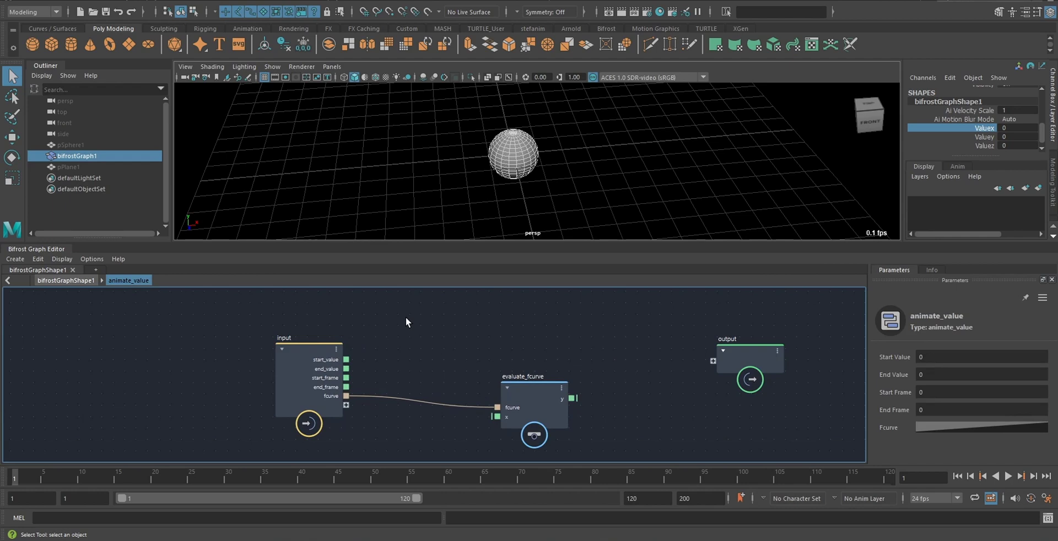
Step: Add a subtract node above the link between the input node and evaluate_fcurve
alt+middle_drag(405, 317, 422, 333)
alt+right_drag(422, 333, 416, 338)
key(Tab)
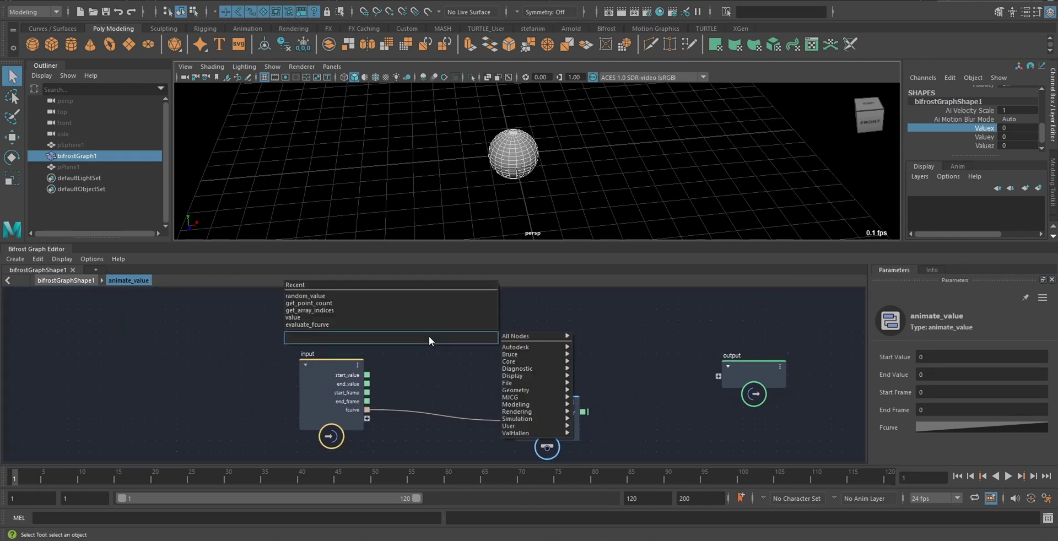
text(subtr)
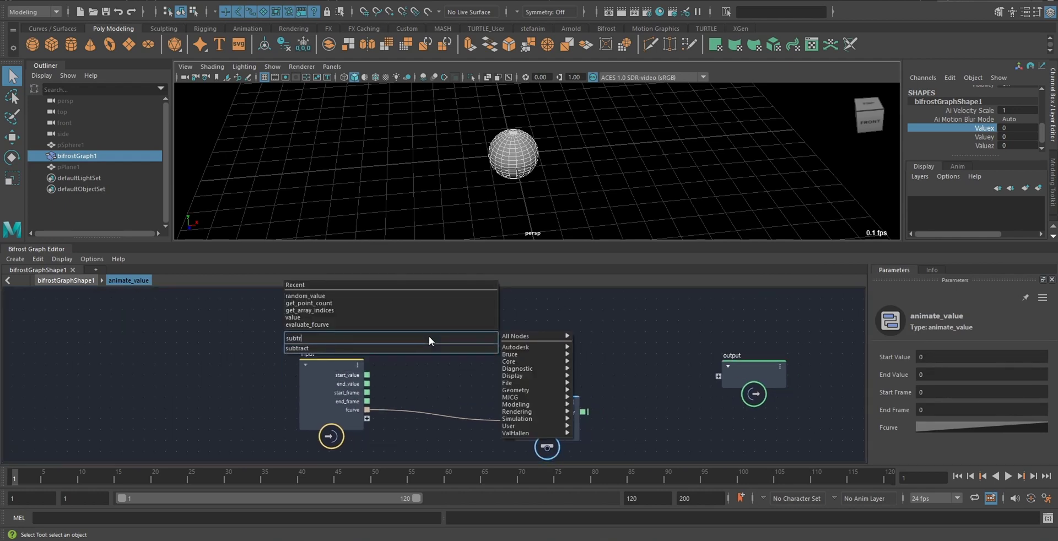
key(Down)
key(Return)
key(Return)
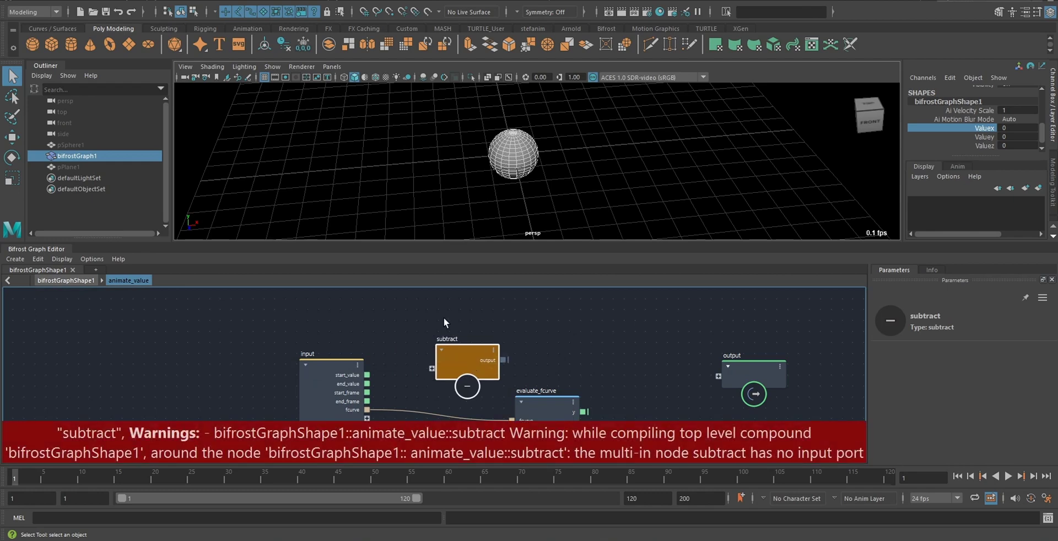
Step: Add a time node above the input node, and connect its frame port and the compound's start_frame to the subtract node, in that order
click(435, 322)
key(Tab)
text(time)
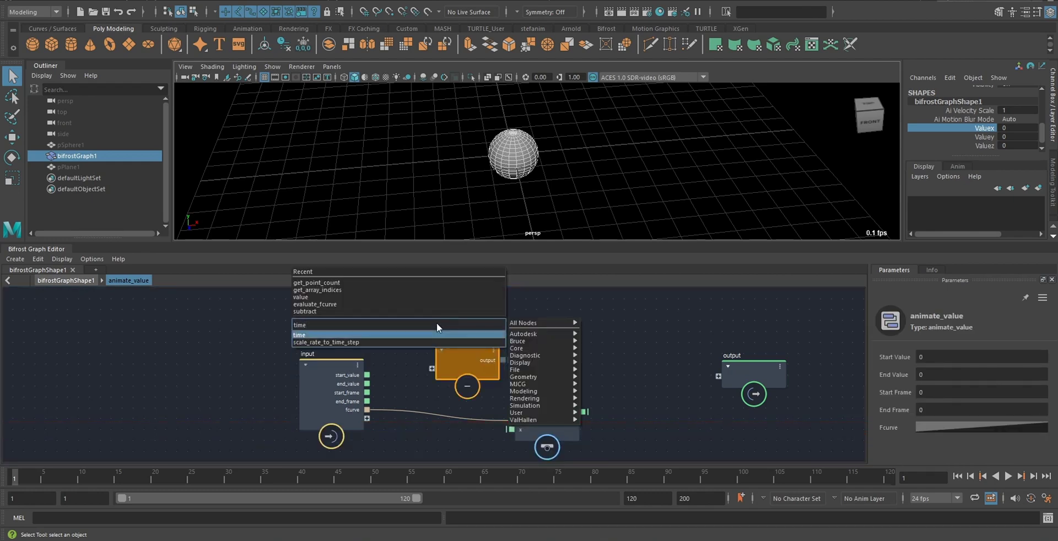
key(Return)
drag(431, 331, 329, 298)
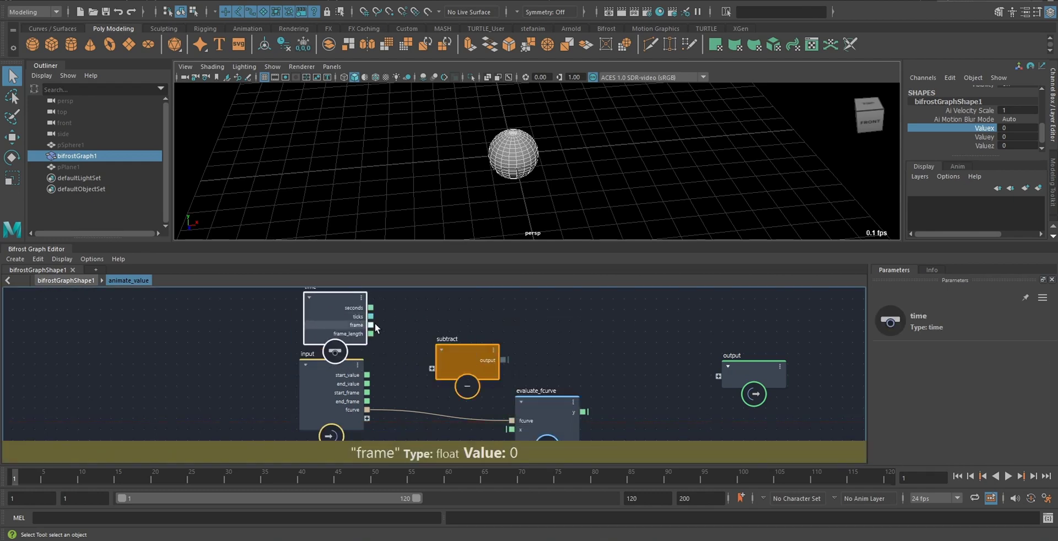
drag(438, 369, 440, 365)
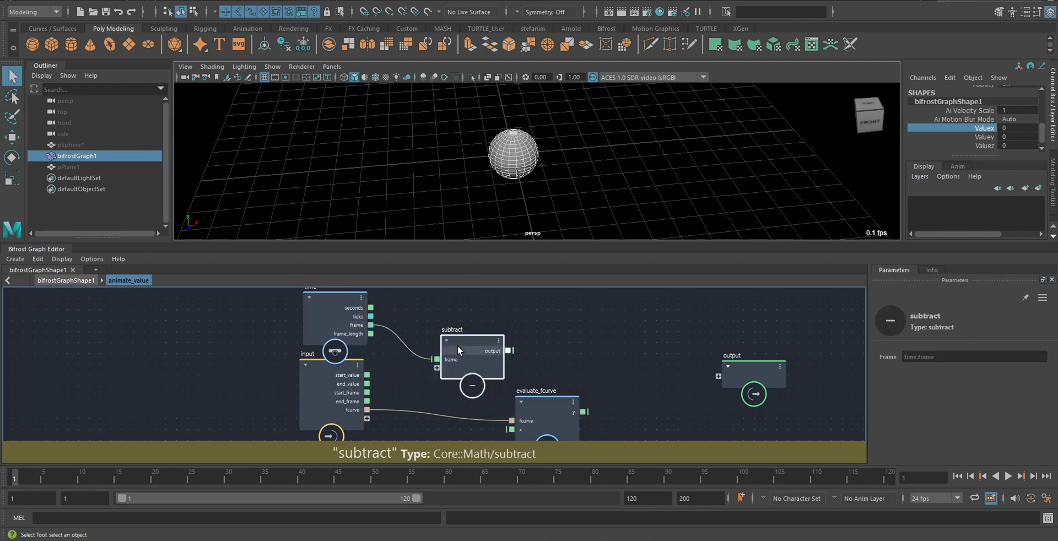
drag(367, 392, 439, 362)
Step: Move the evaluate_fcurve node lower in the graph to clear space beneath the subtract node
drag(535, 426, 533, 434)
click(468, 352)
scroll(531, 343, down, 3)
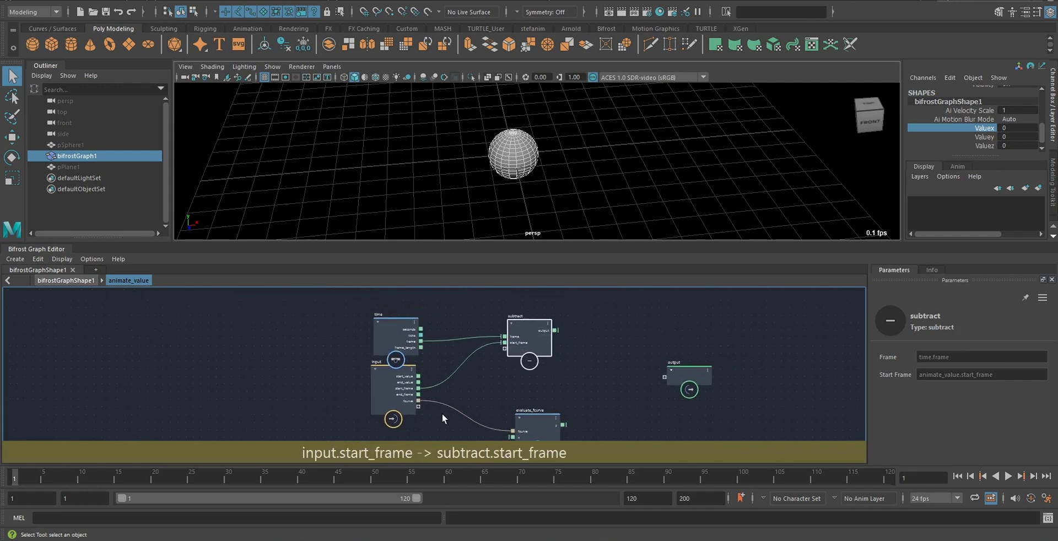
middle_drag(506, 387, 505, 366)
scroll(505, 367, up, 2)
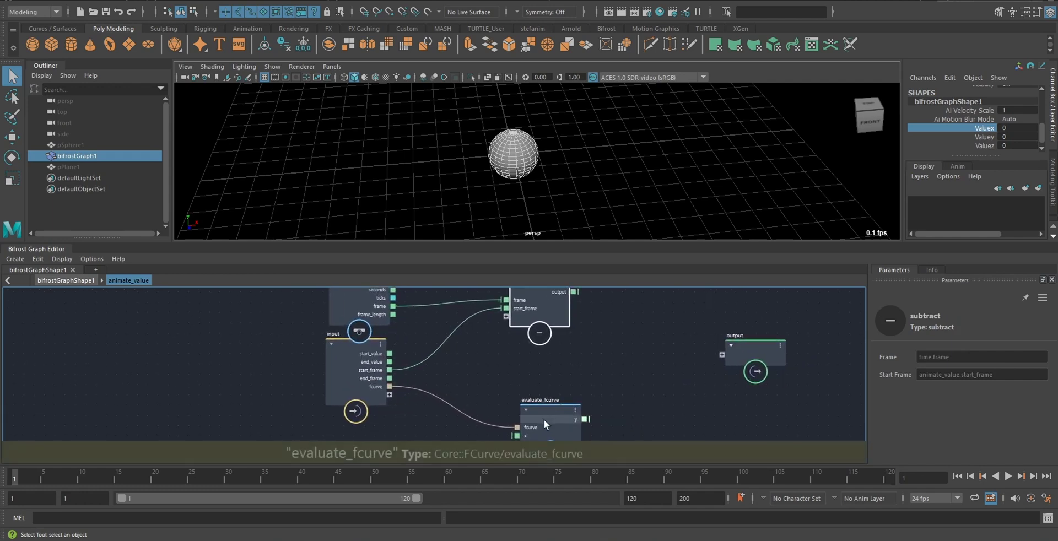
click(544, 419)
scroll(526, 385, up, 1)
Step: Add a second subtract node that subtracts the compound's start_frame from end_frame
key(Tab)
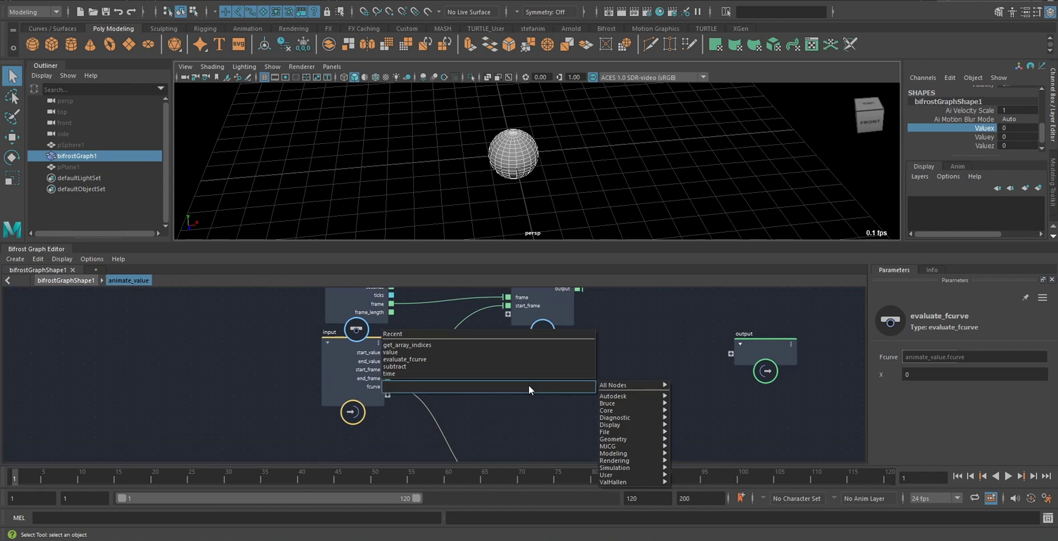
text(subtr)
key(Return)
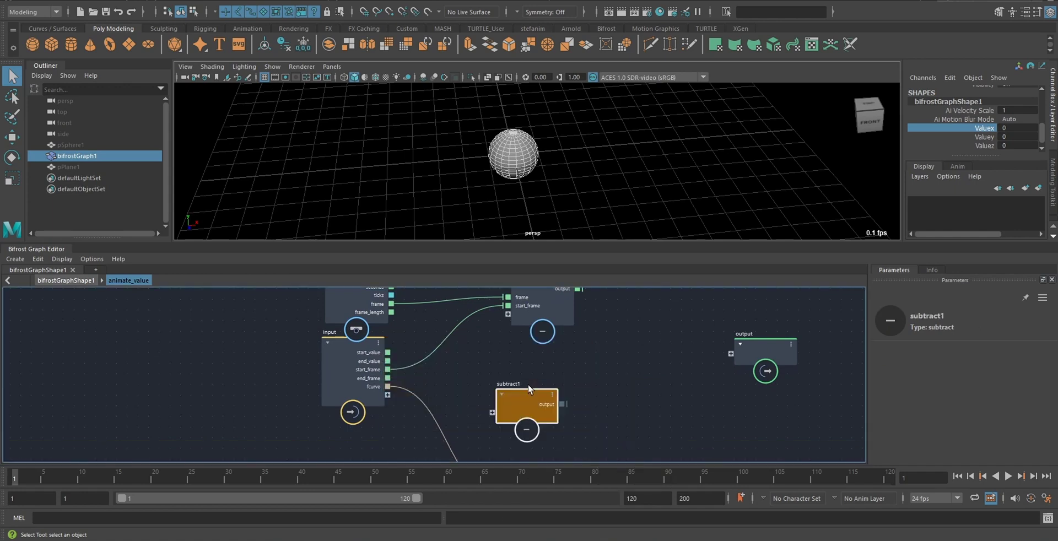
drag(389, 379, 517, 394)
Step: Add a divide node that divides the first subtract node's output by the second subtract node's output
alt+middle_drag(532, 393, 447, 425)
scroll(463, 402, down, 1)
key(Tab)
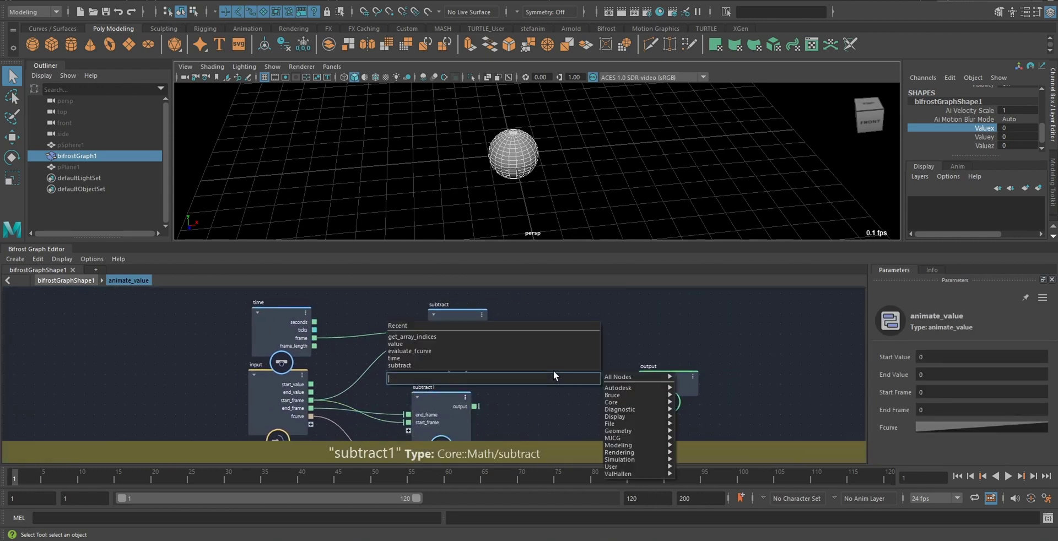
text(divide)
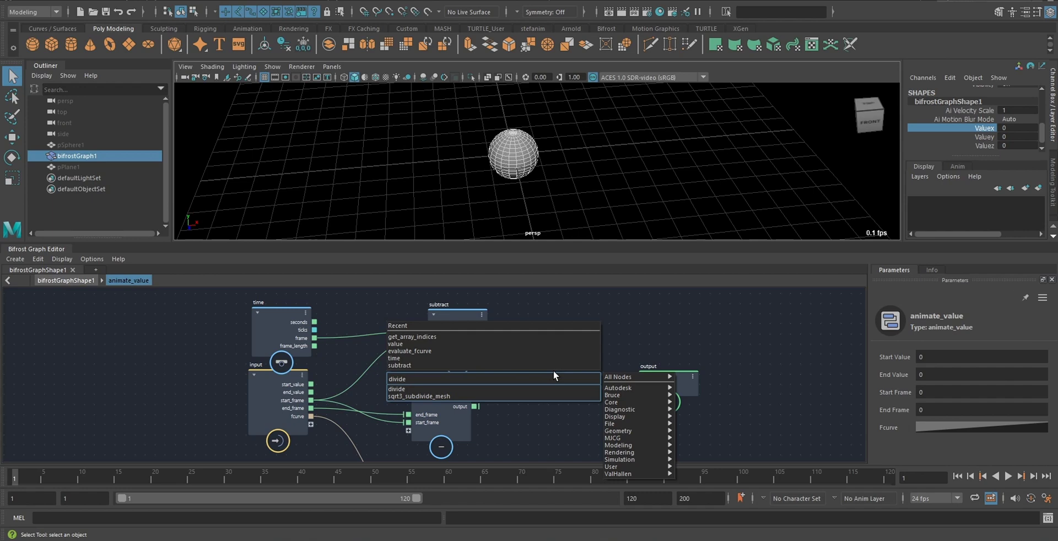
key(Return)
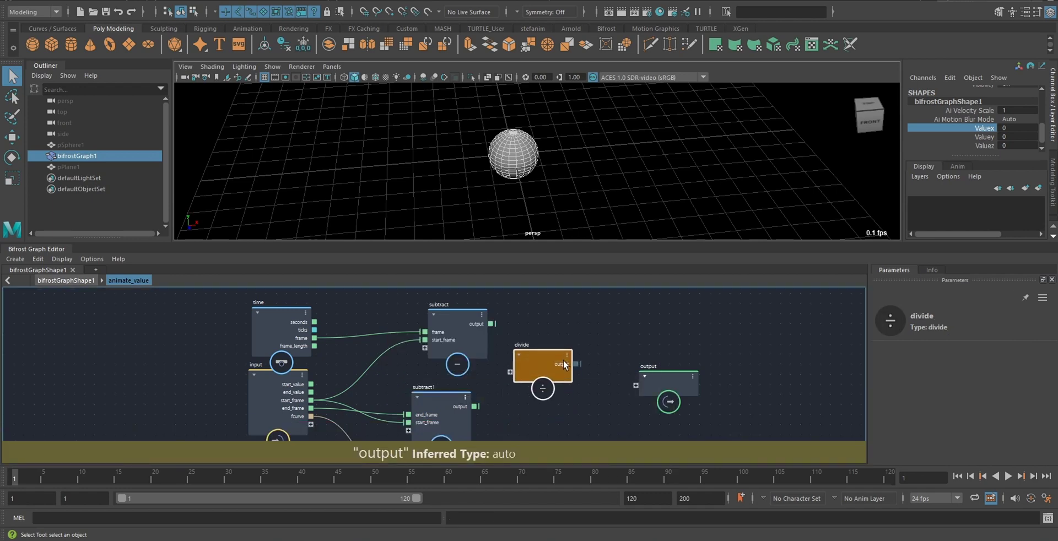
drag(490, 324, 510, 372)
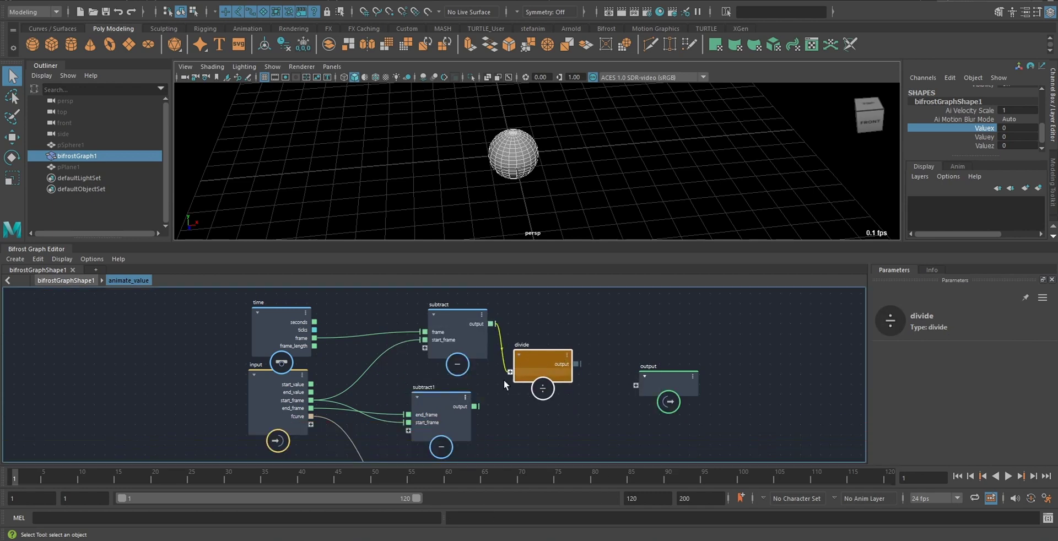
drag(474, 406, 551, 397)
Step: Rearrange the nodes so evaluate_fcurve sits between divide and output, and connect the divide output to evaluate_fcurve's x port
scroll(501, 402, down, 4)
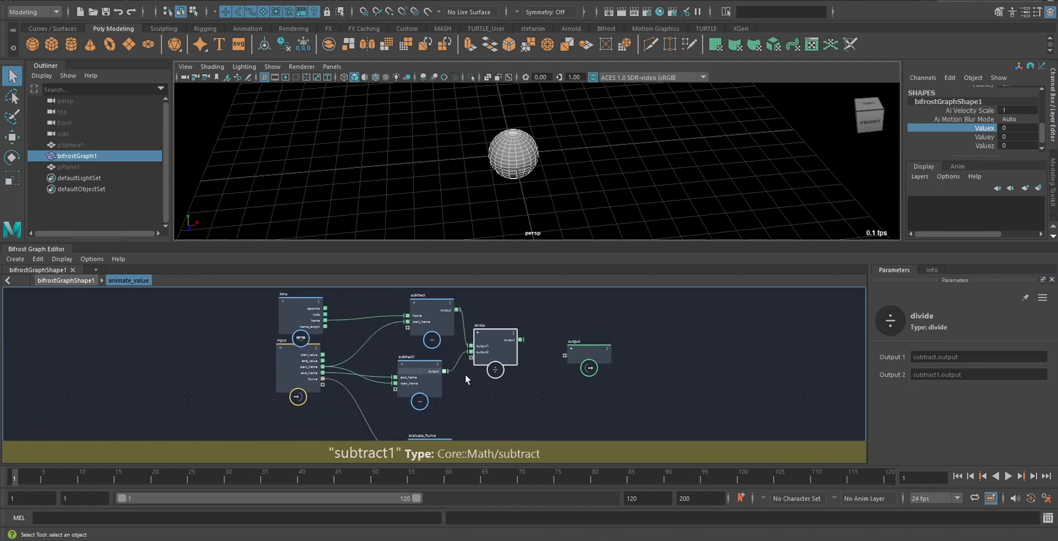
alt+middle_drag(459, 370, 429, 345)
drag(551, 336, 631, 336)
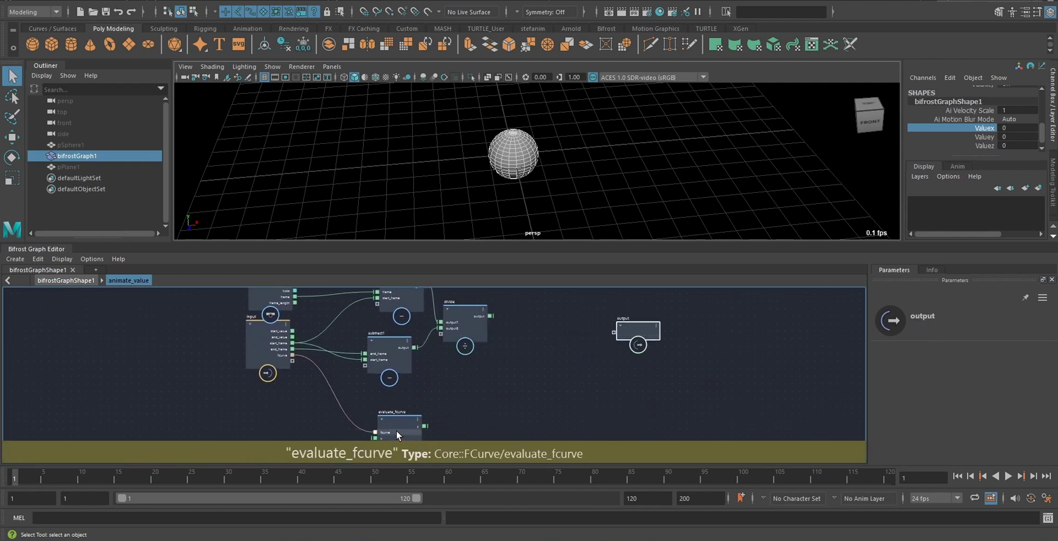
drag(396, 431, 554, 333)
drag(489, 331, 492, 380)
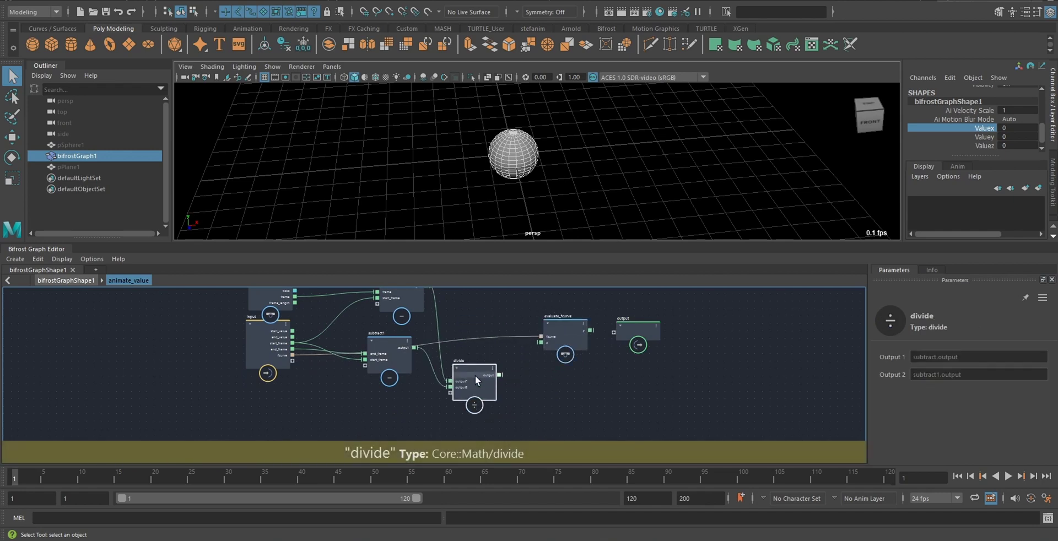
scroll(501, 349, up, 2)
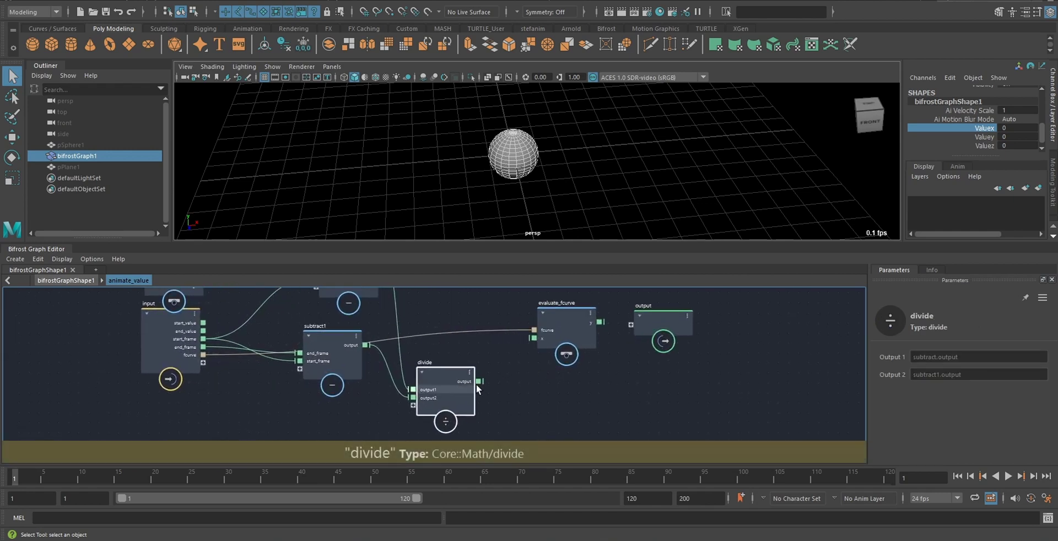
drag(551, 331, 544, 339)
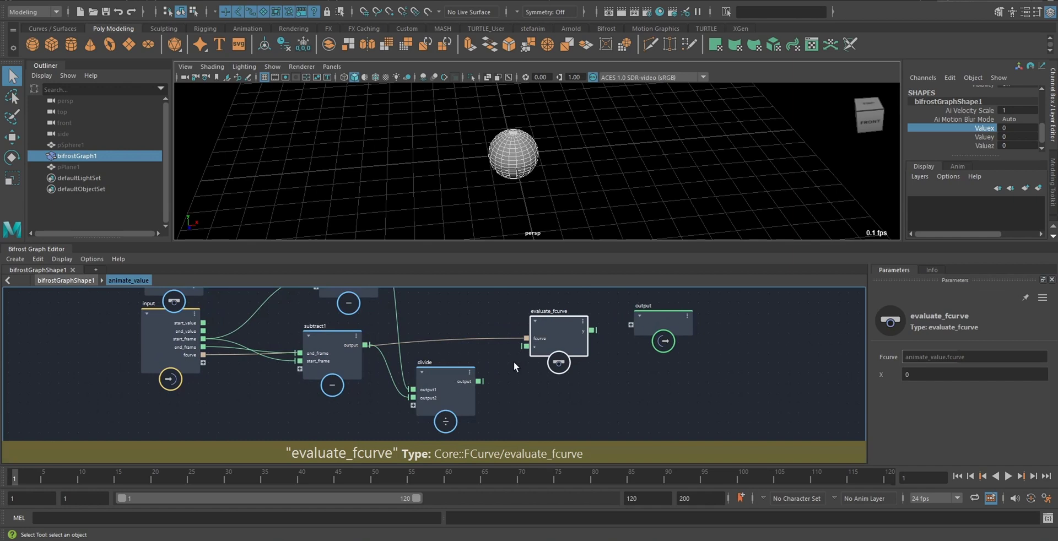
drag(480, 380, 537, 347)
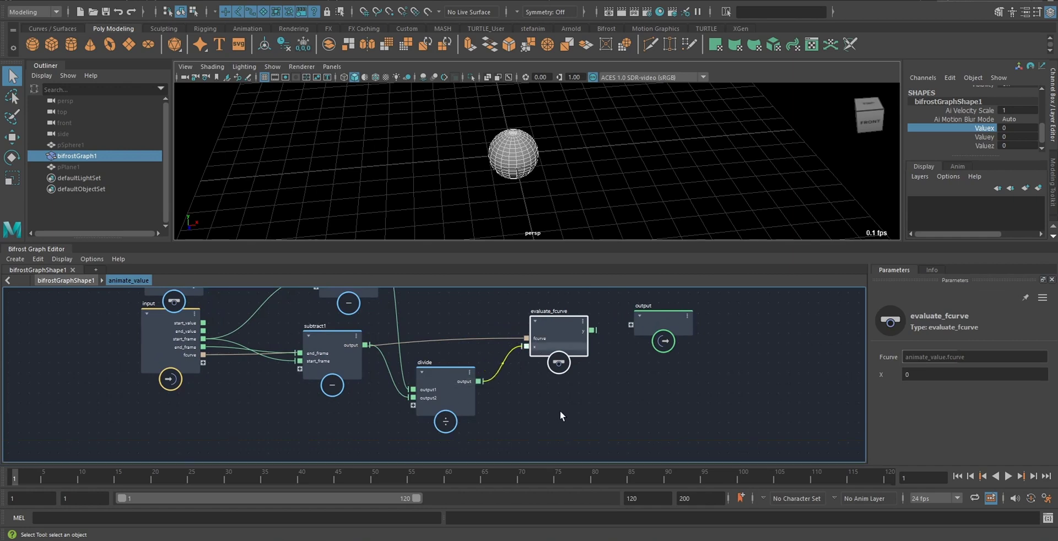
Step: Add a multiply node before the output node, and feed it evaluate_fcurve's y and the compound's end_value
middle_drag(586, 366, 486, 404)
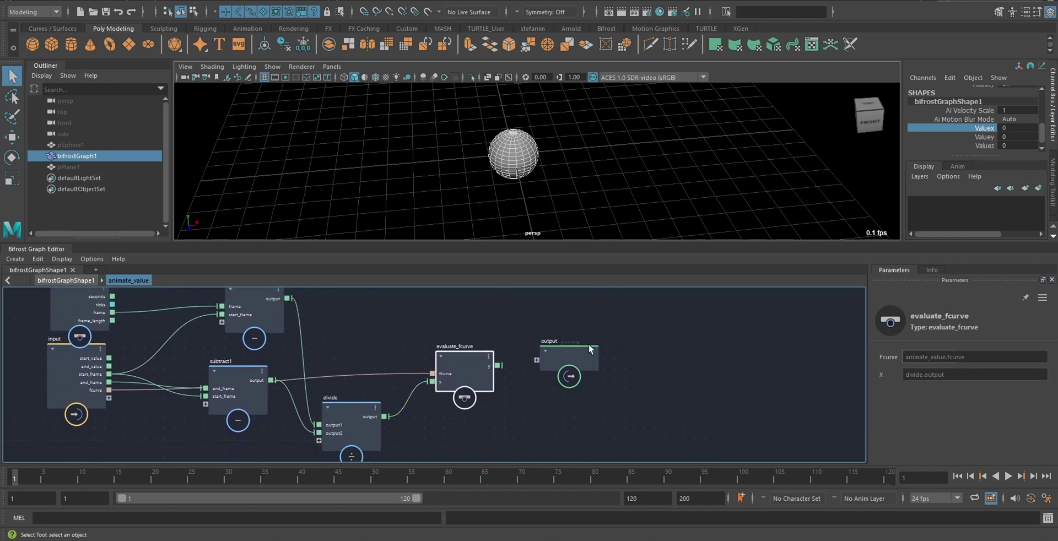
drag(579, 358, 649, 353)
click(558, 336)
key(Tab)
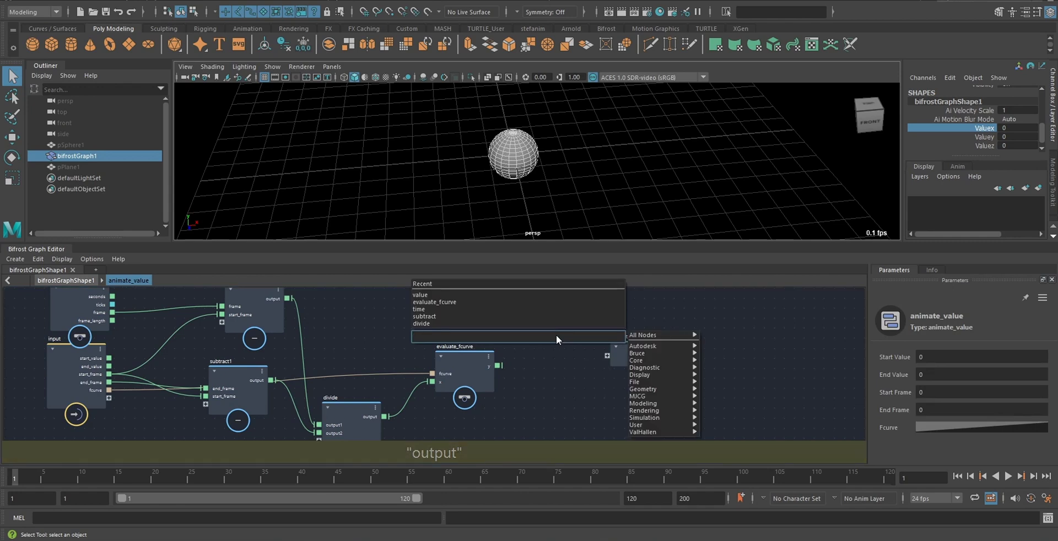
text(multi)
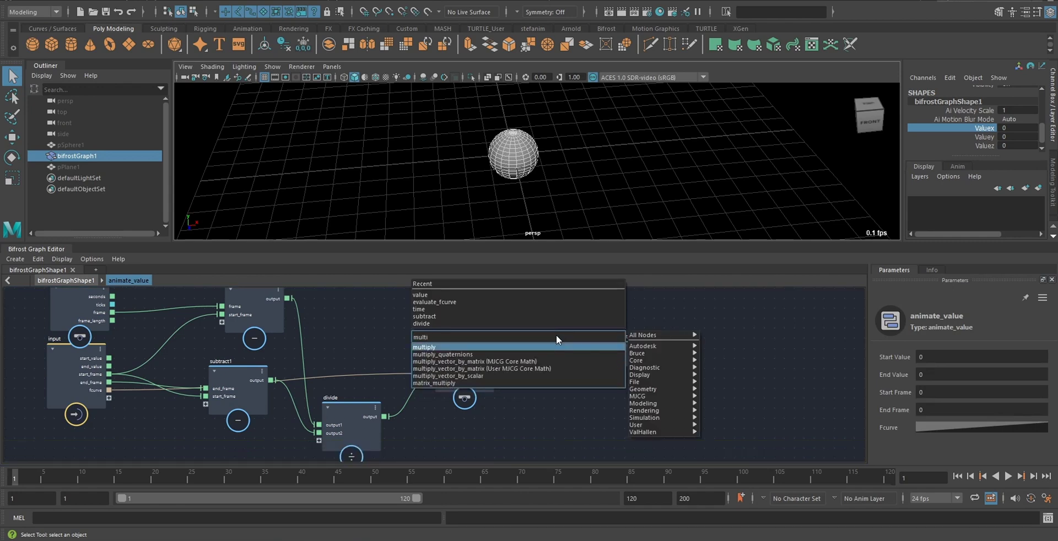
key(Return)
drag(498, 368, 525, 361)
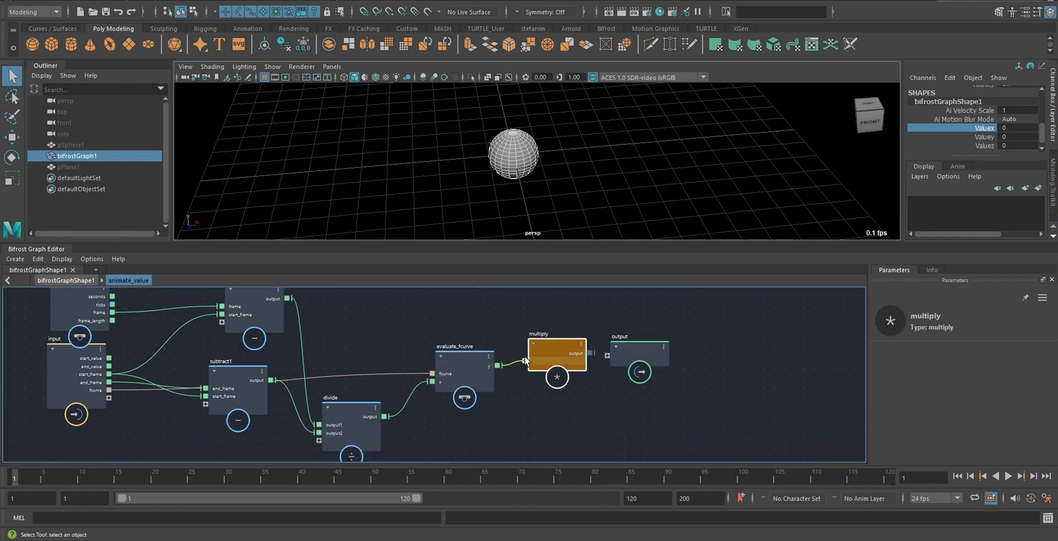
drag(109, 366, 543, 377)
Step: Connect the multiply result to the compound's output node, and rename that output port out_value
drag(590, 352, 608, 356)
right_click(633, 358)
click(634, 358)
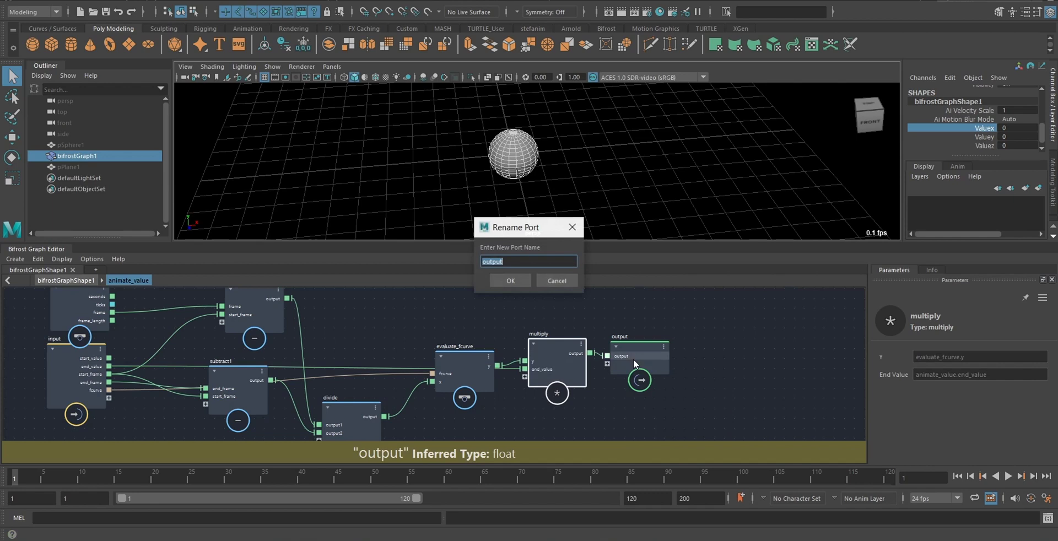
text(out_value)
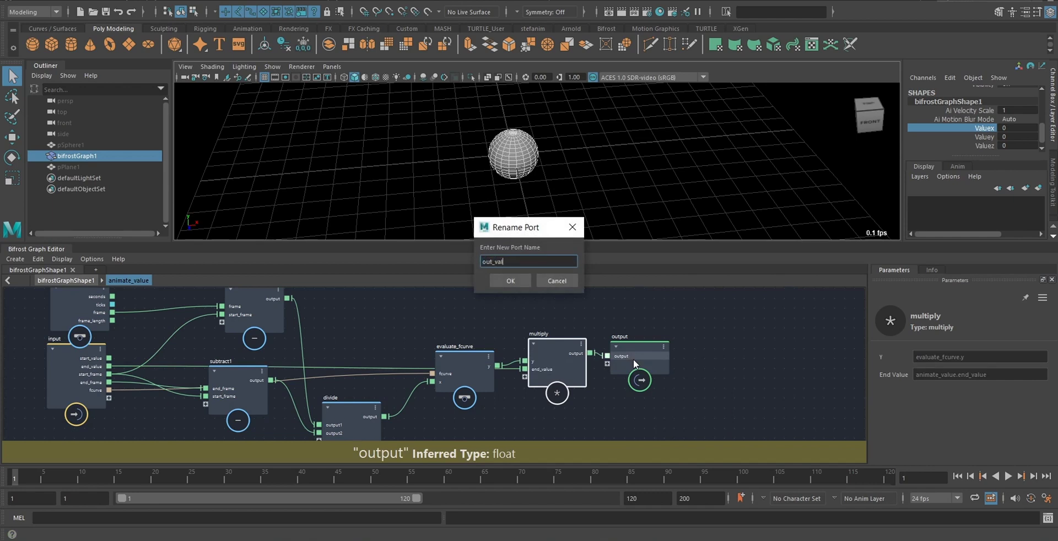
key(Return)
drag(633, 359, 641, 352)
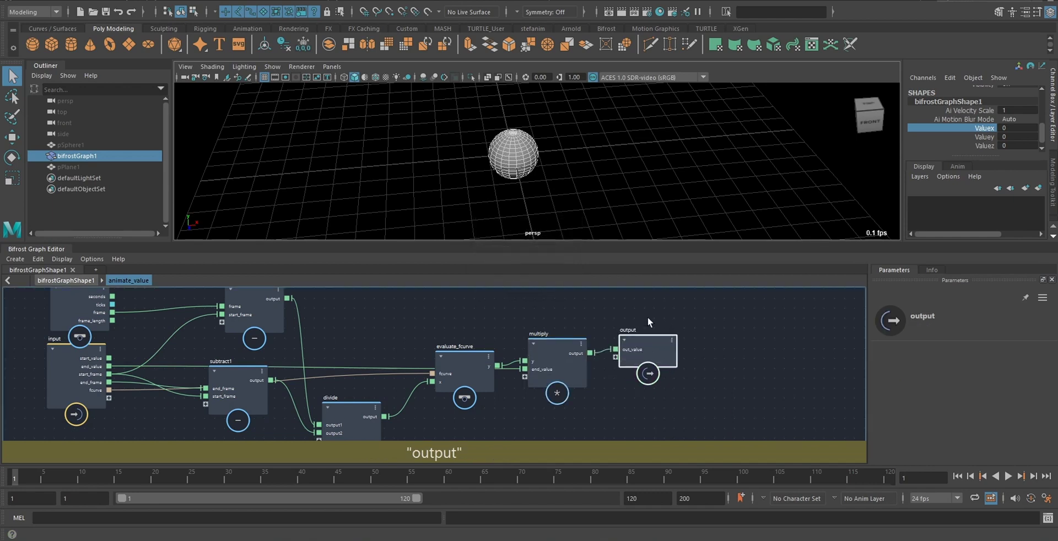
Step: Set animate_value's End Value to 10, Start Frame to 1 and End Frame to 11
click(190, 346)
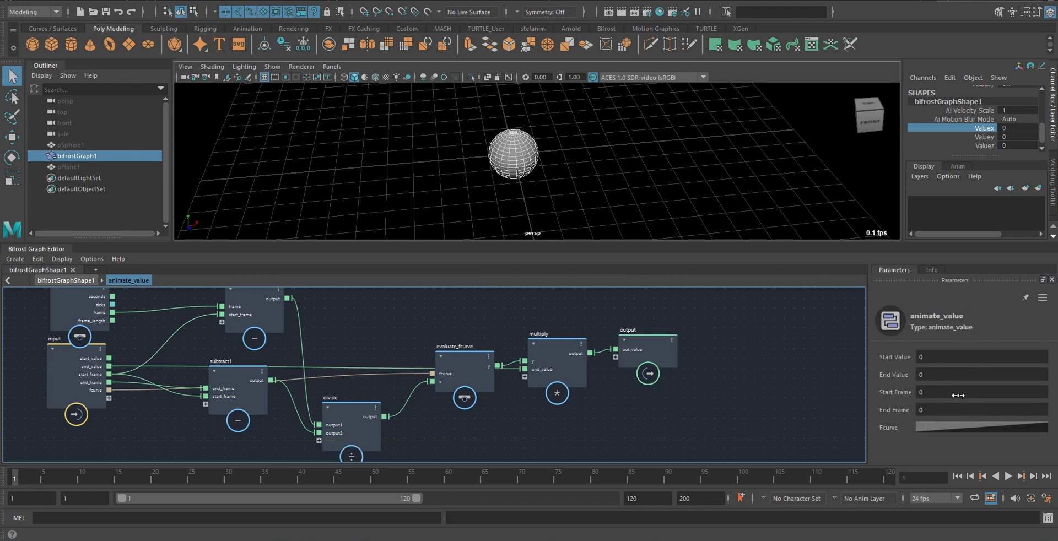
click(943, 375)
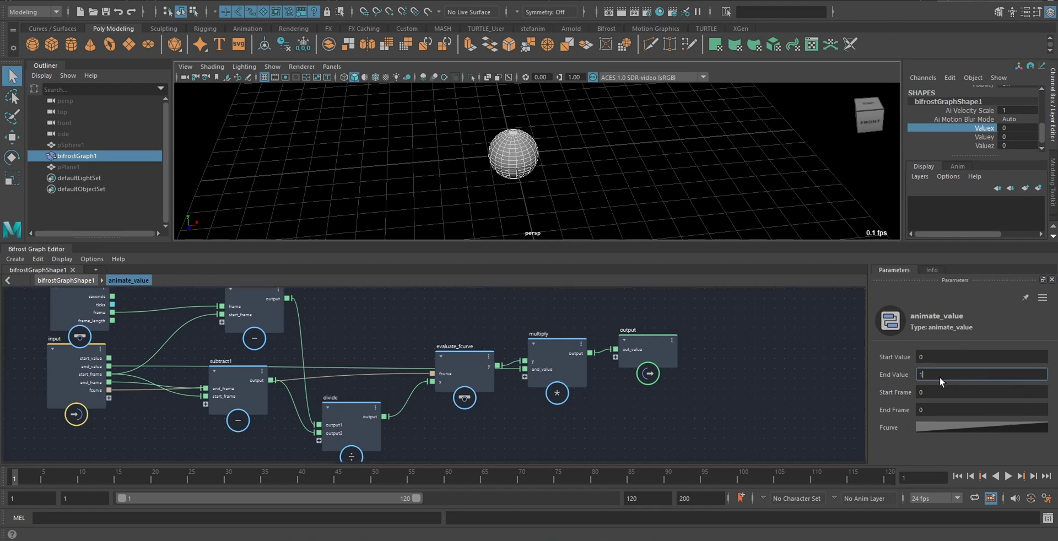
key(Tab)
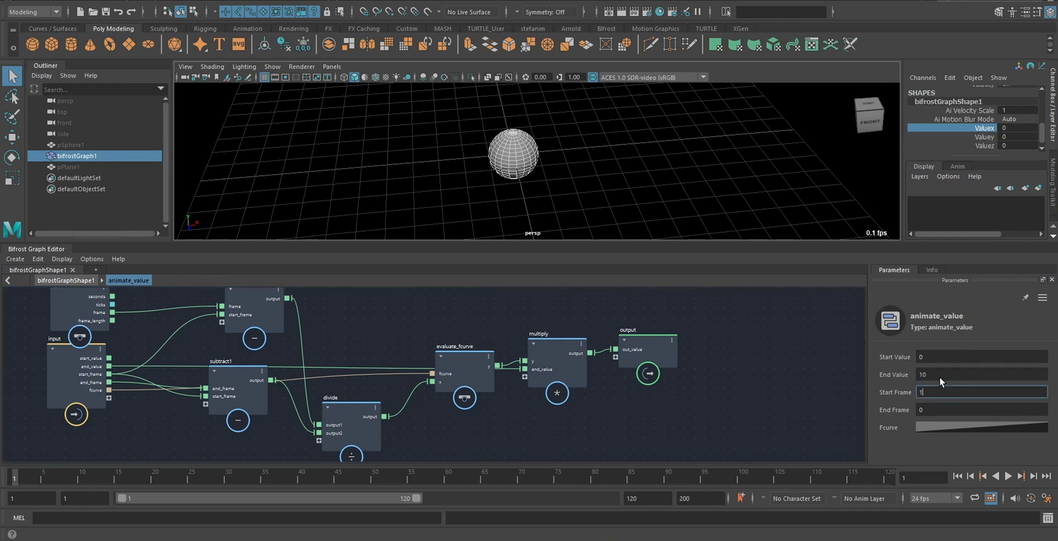
key(Tab)
key(Return)
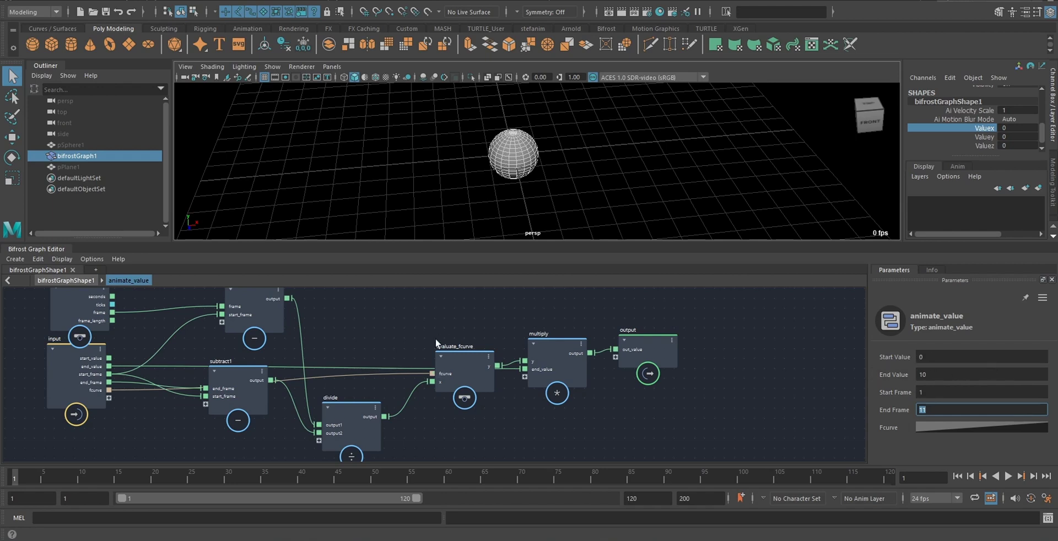
Step: In the top-level graph, feed animate_value's out_value into a new scalar_to_vector3 node's x port and connect its vector3 output to the add node
click(65, 280)
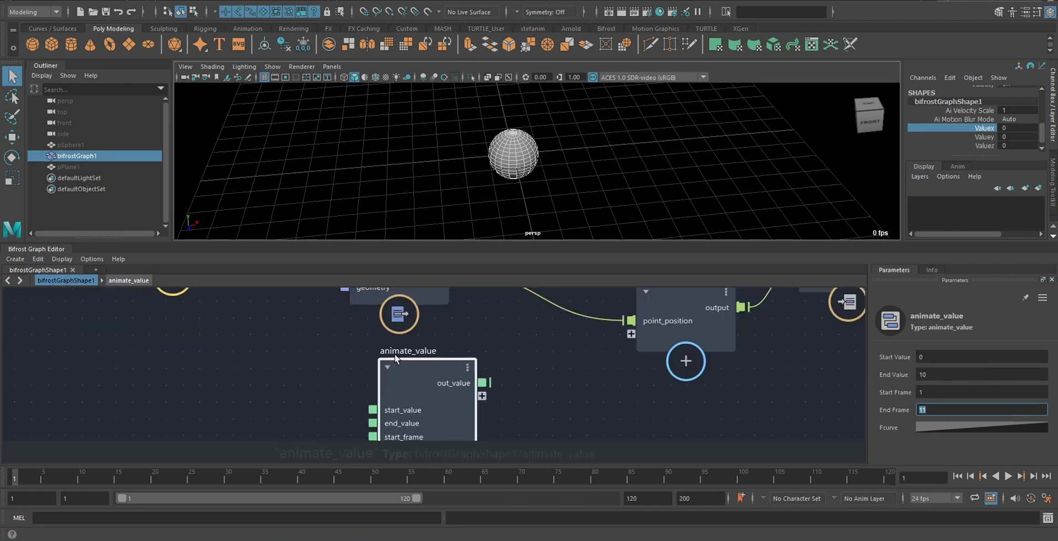
alt+right_drag(437, 356, 385, 345)
mouse_move(473, 350)
alt+middle_down()
mouse_move(473, 395)
mouse_move(465, 368)
alt+middle_up()
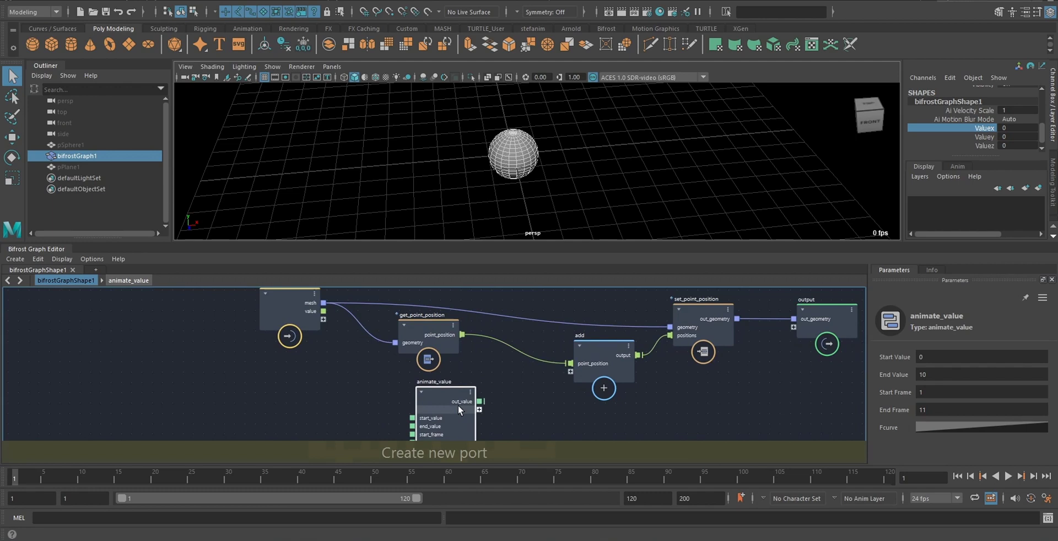
drag(458, 405, 426, 404)
drag(529, 409, 478, 409)
text(sca)
click(491, 430)
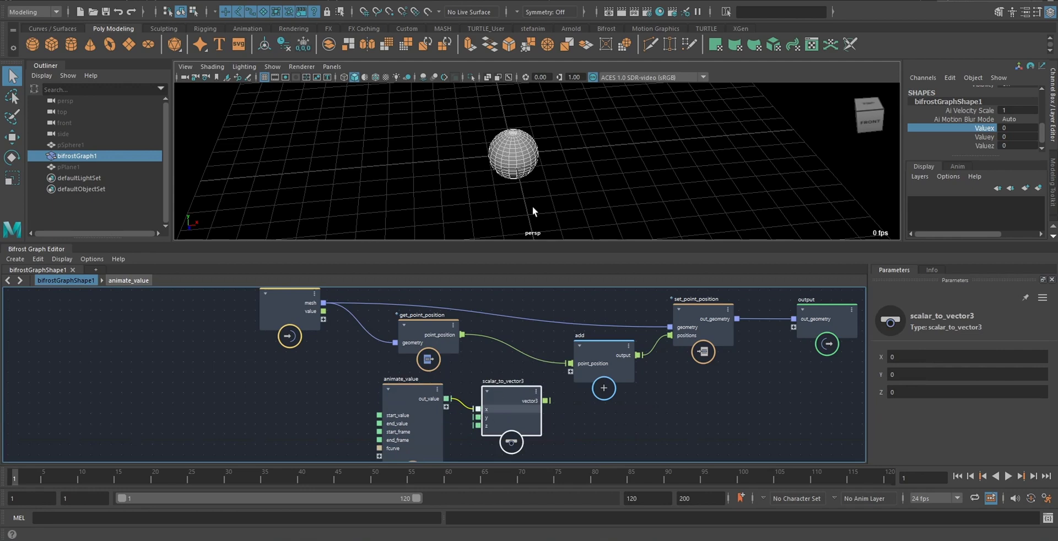
drag(546, 401, 567, 372)
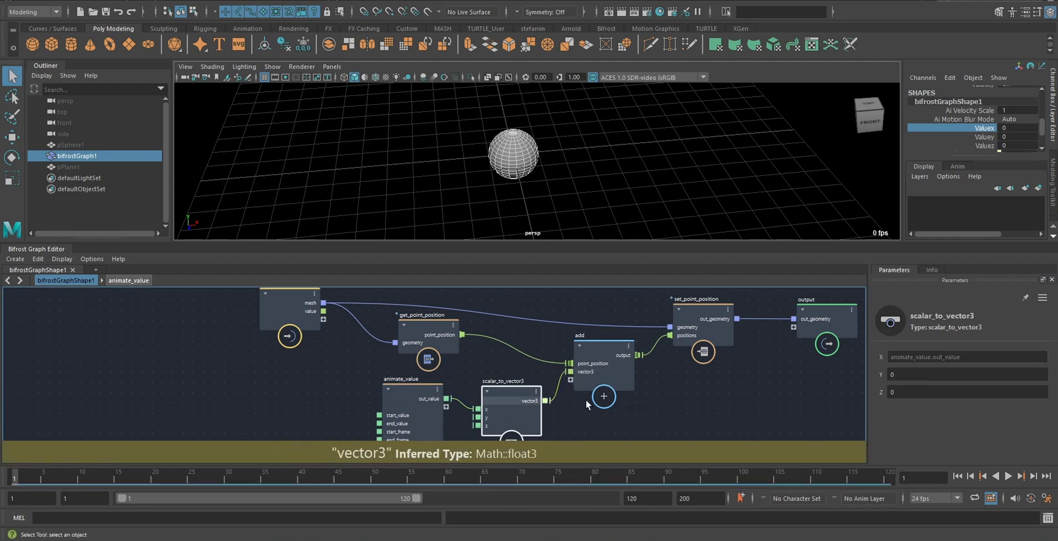
Step: Deselect the Bifrost graph and advance the timeline frame by frame to check how the sphere moves
click(644, 190)
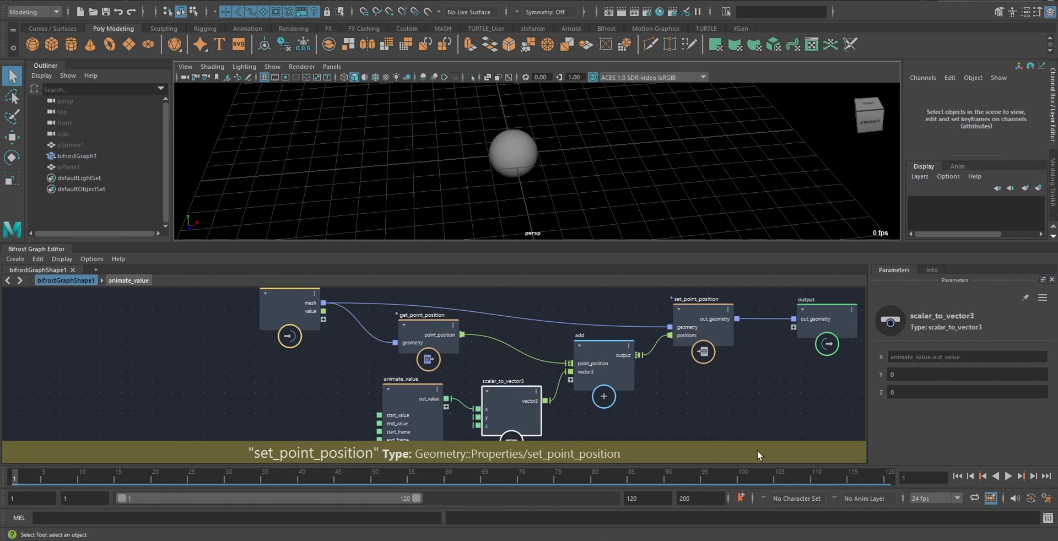
click(1035, 477)
click(1034, 476)
click(1034, 477)
click(1034, 476)
click(1034, 476)
click(1034, 476)
click(1034, 476)
click(1035, 476)
click(1034, 476)
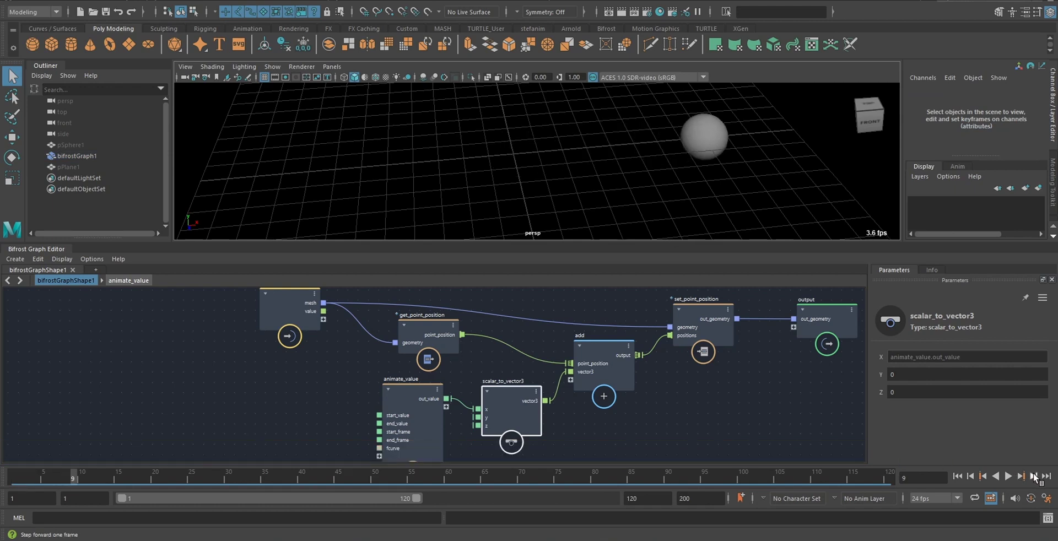
click(1034, 476)
click(1034, 476)
click(1034, 476)
click(1035, 476)
Step: Play back the sphere's animation from an adjusted viewing angle, and stop it
alt+drag(783, 189, 586, 162)
alt+middle_drag(687, 159, 656, 181)
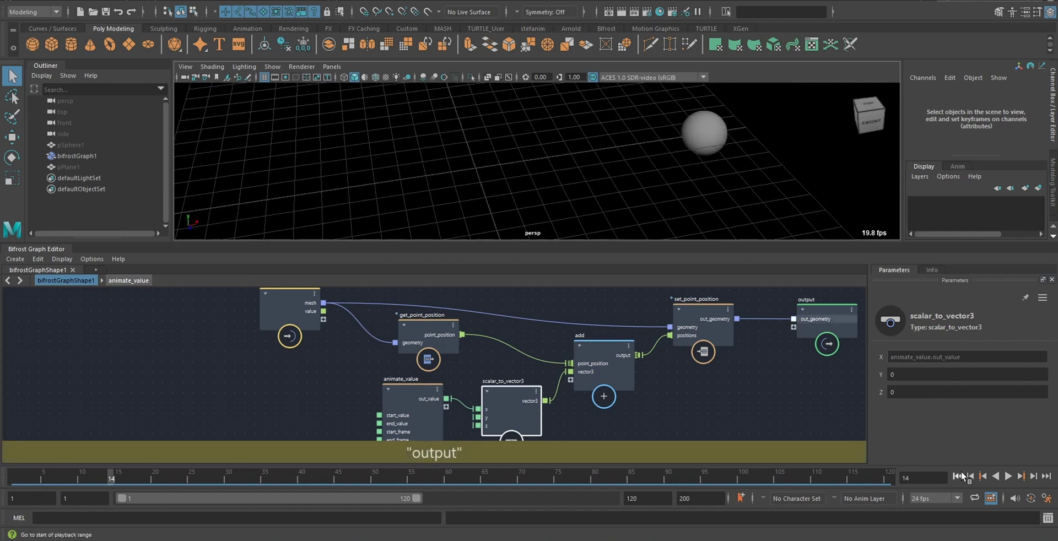
click(1010, 477)
click(1010, 476)
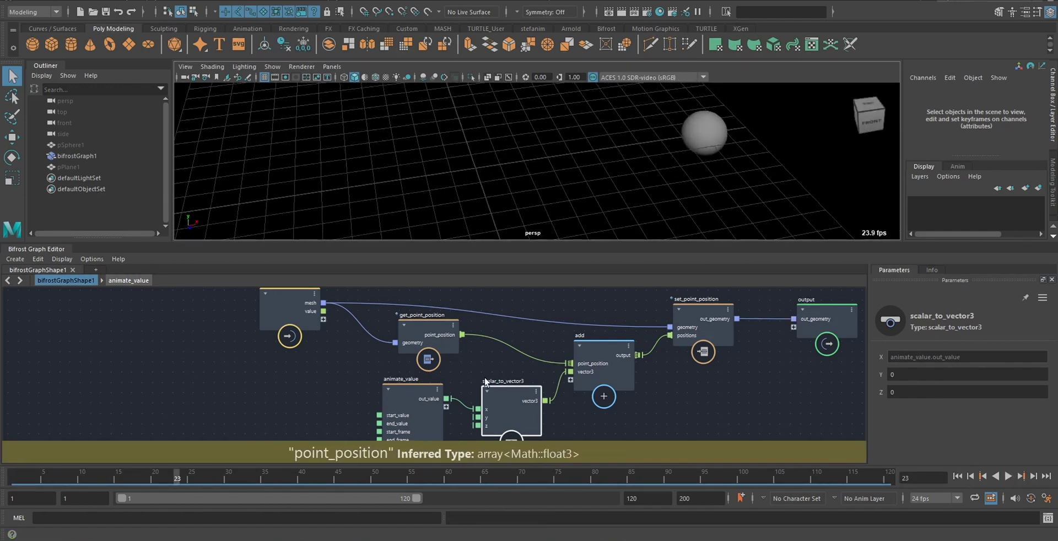
Step: Change animate_value's fcurve from linear to the smooth S-shaped preset
click(412, 401)
click(934, 433)
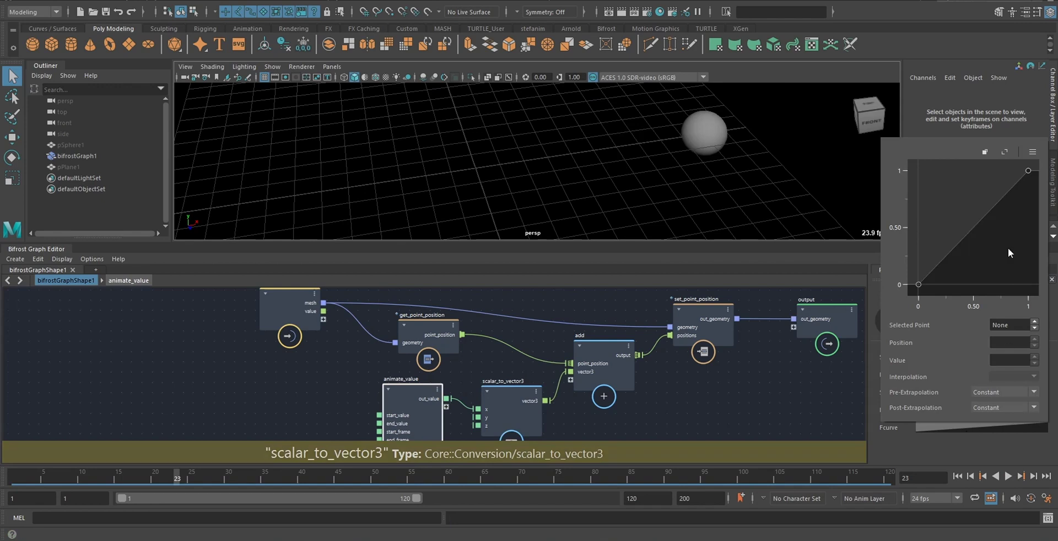
click(1033, 151)
mouse_move(1014, 174)
click(931, 179)
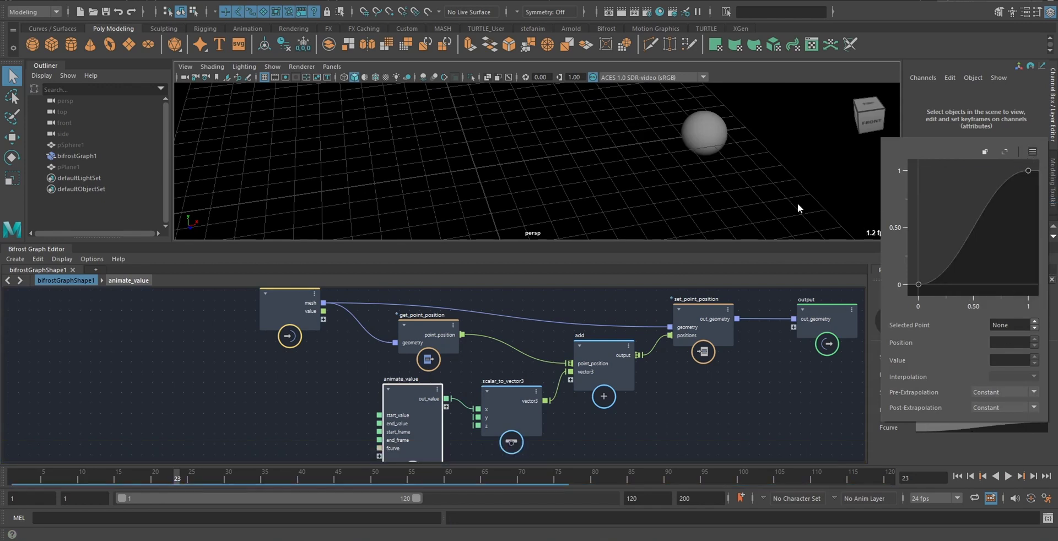
drag(999, 189, 965, 191)
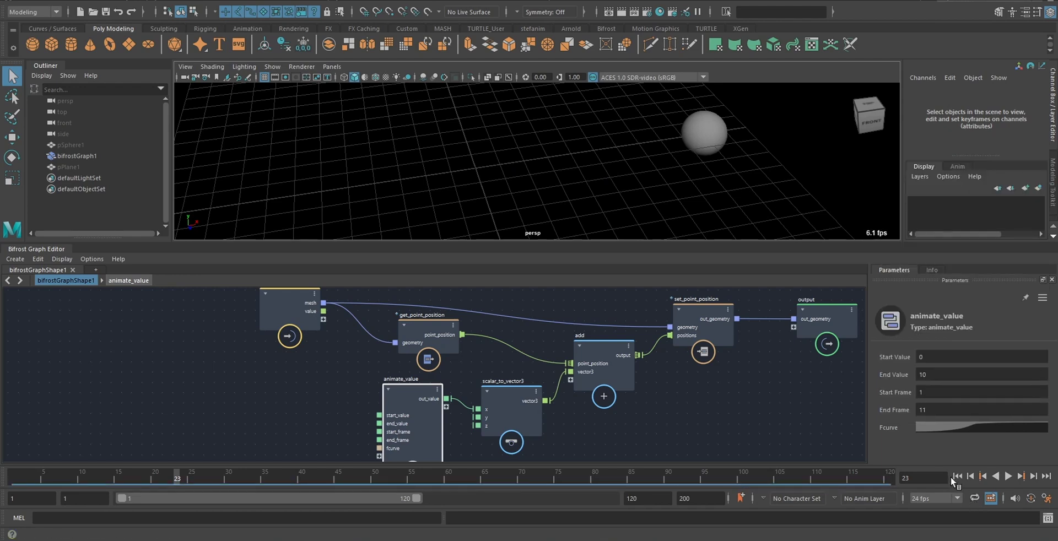
Step: Play back the sphere's movement with the smoothed curve, and return the timeline to frame 1
click(1008, 476)
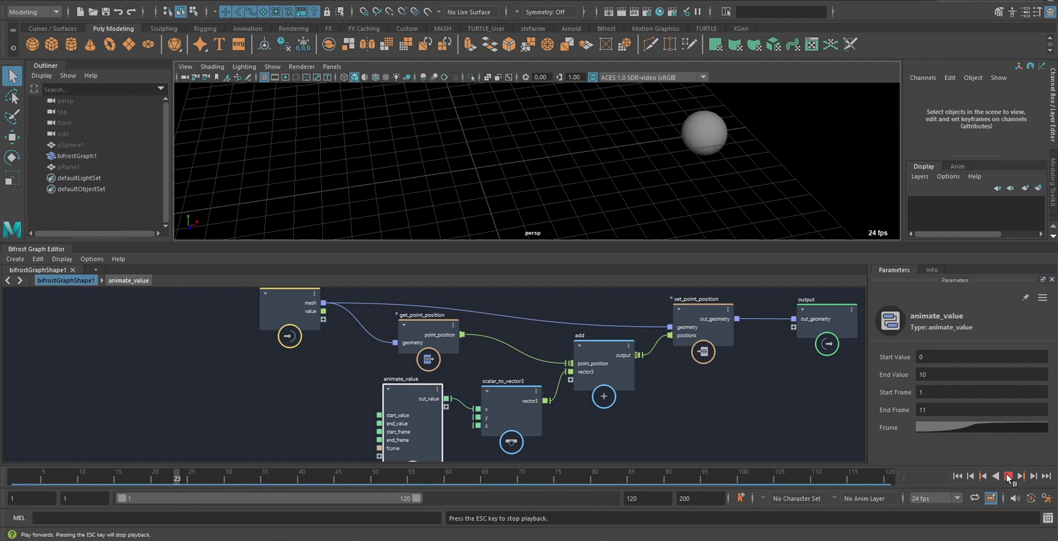
click(1009, 477)
alt+middle_drag(639, 419, 536, 395)
scroll(587, 394, down, 1)
click(15, 477)
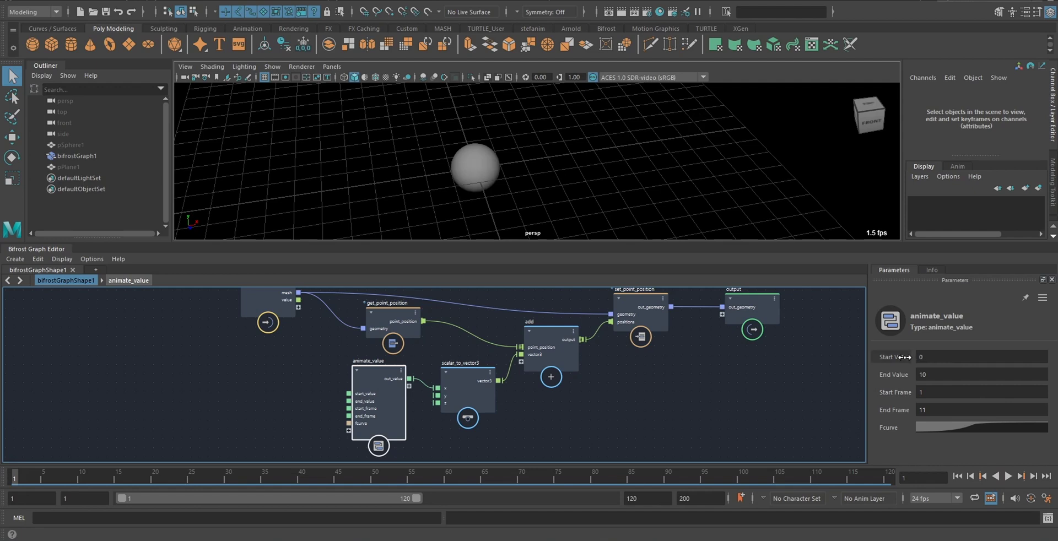
Step: Set animate_value's Start Value to 5
drag(893, 357, 995, 359)
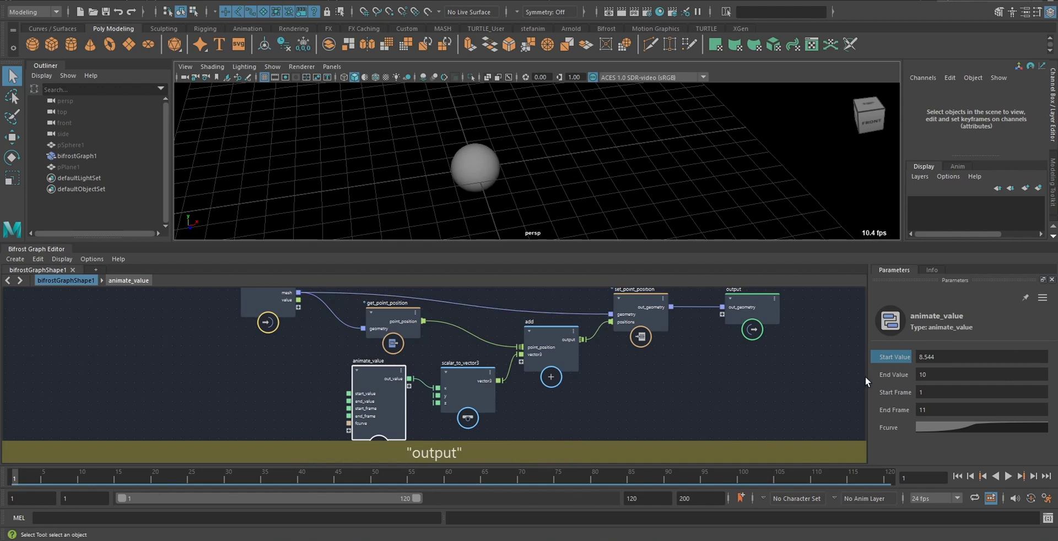
click(925, 357)
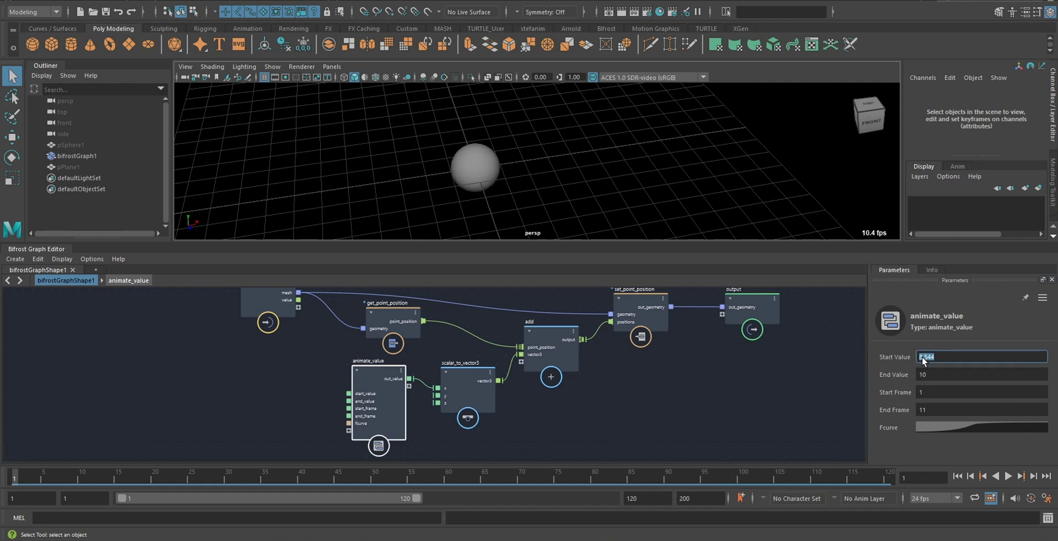
click(767, 385)
Step: Open the animate_value compound, auto-arrange its nodes, and move the output node well away from multiply
alt+middle_drag(679, 380, 647, 418)
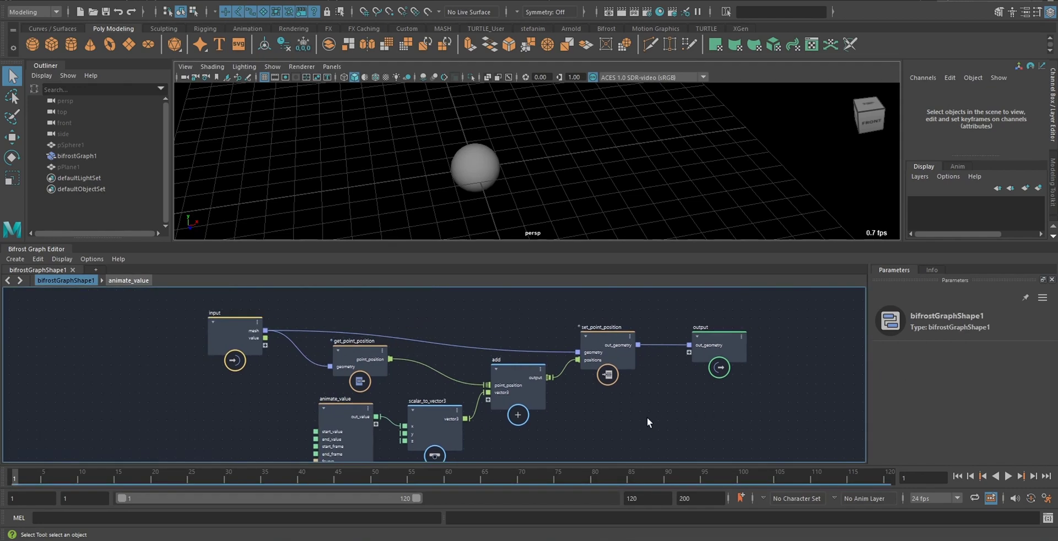
double_click(337, 432)
alt+middle_drag(450, 359, 392, 345)
scroll(510, 330, down, 3)
alt+middle_drag(558, 320, 484, 343)
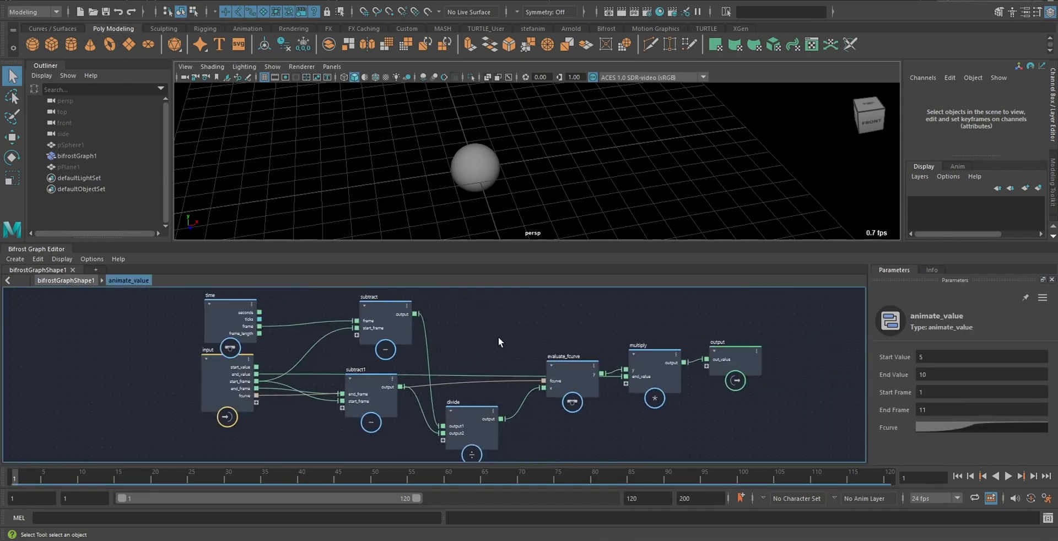
key(l)
drag(650, 349, 823, 347)
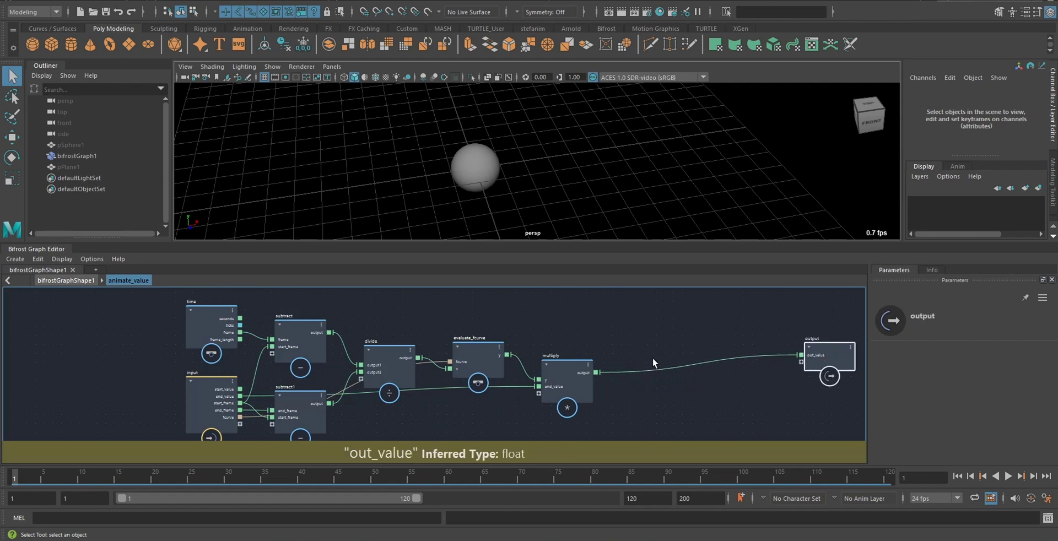
Step: Add a change_range node and place it between the multiply and output nodes
key(Tab)
text(cha)
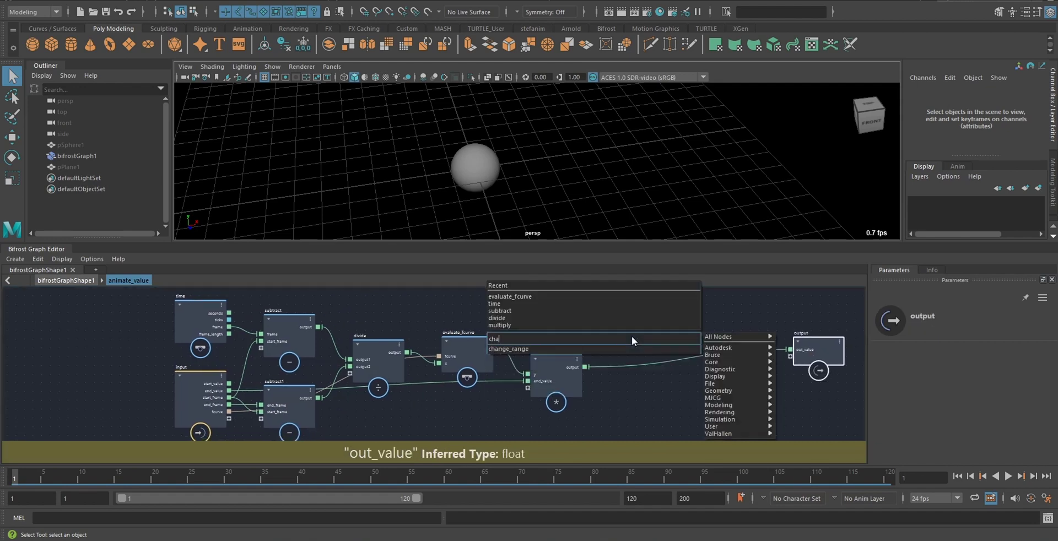
key(Down)
key(Return)
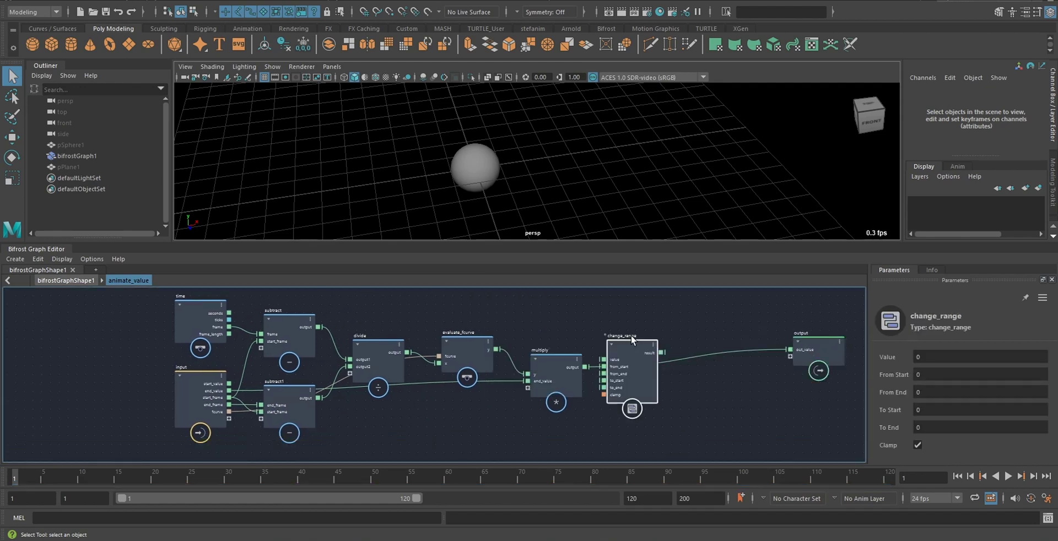
alt+middle_drag(591, 340, 579, 335)
drag(630, 362, 652, 407)
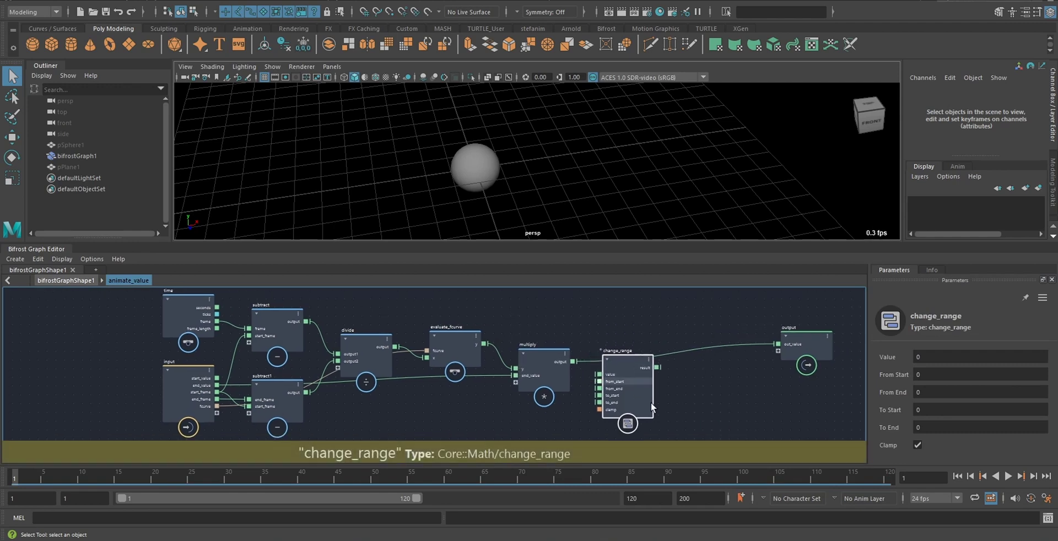
Step: Reposition evaluate_fcurve and change_range slightly, and connect multiply's output to change_range's value port
scroll(501, 378, up, 3)
click(392, 352)
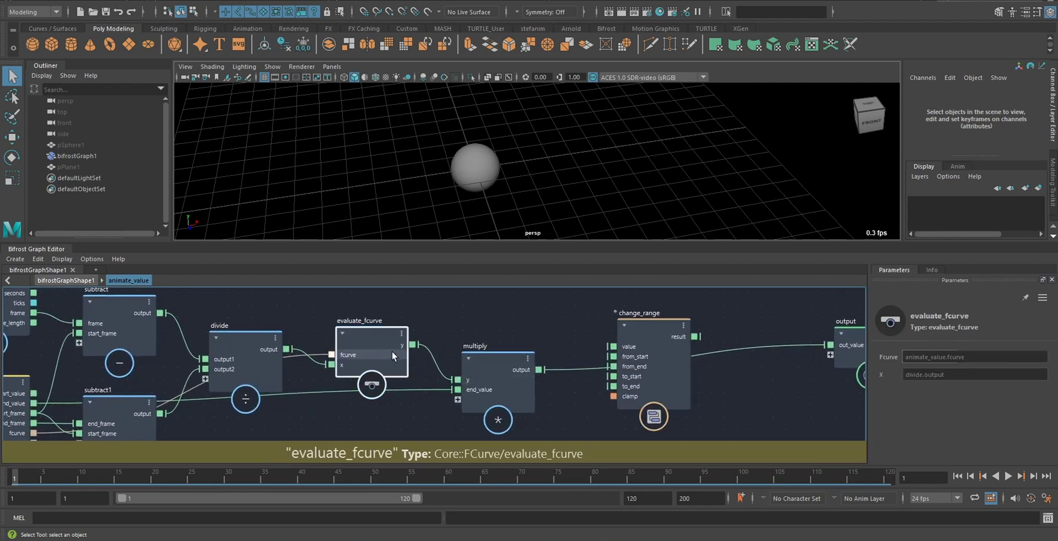
drag(392, 352, 384, 356)
click(649, 331)
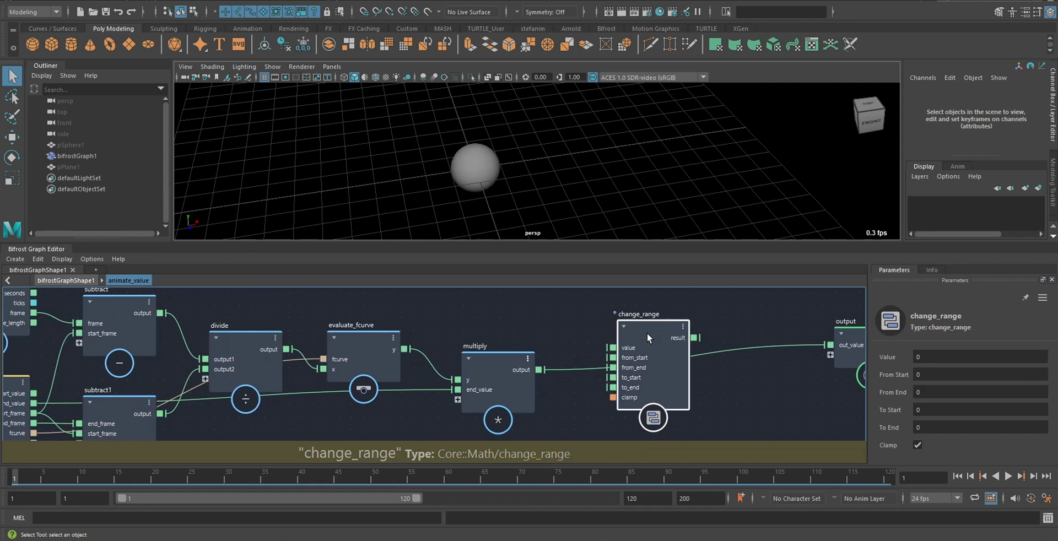
drag(647, 333, 650, 335)
click(554, 336)
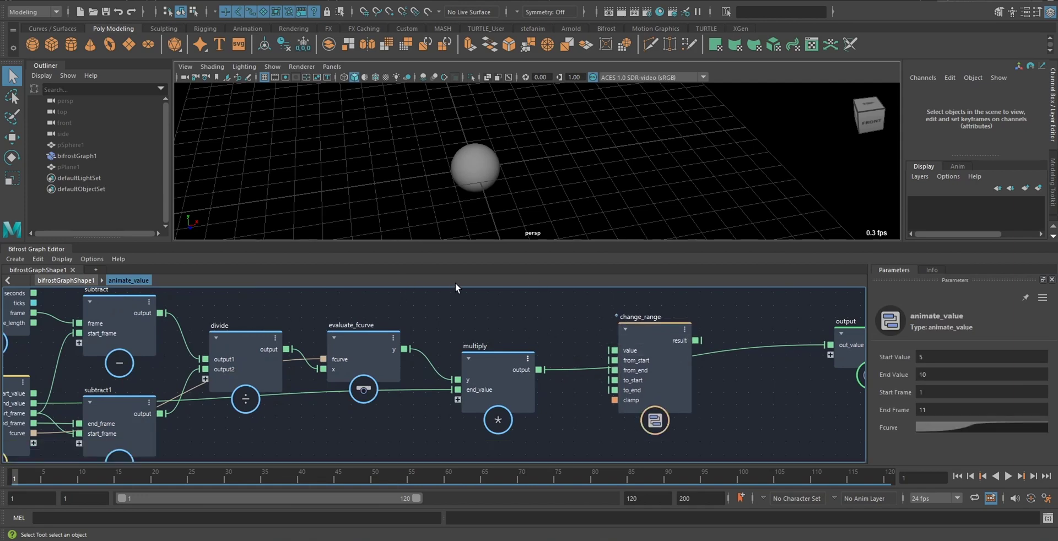
alt+middle_drag(509, 316, 499, 313)
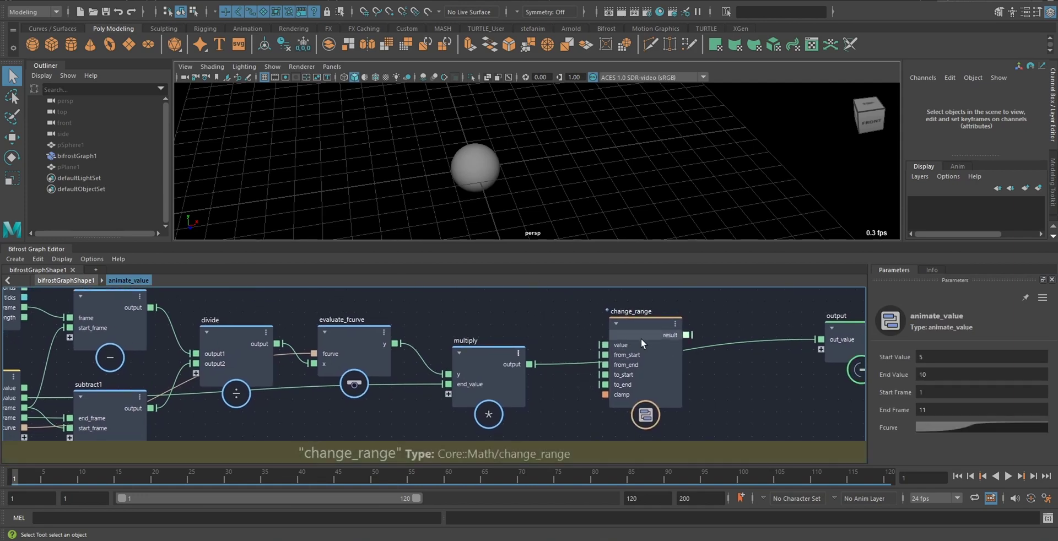
drag(640, 339, 663, 367)
drag(530, 365, 629, 374)
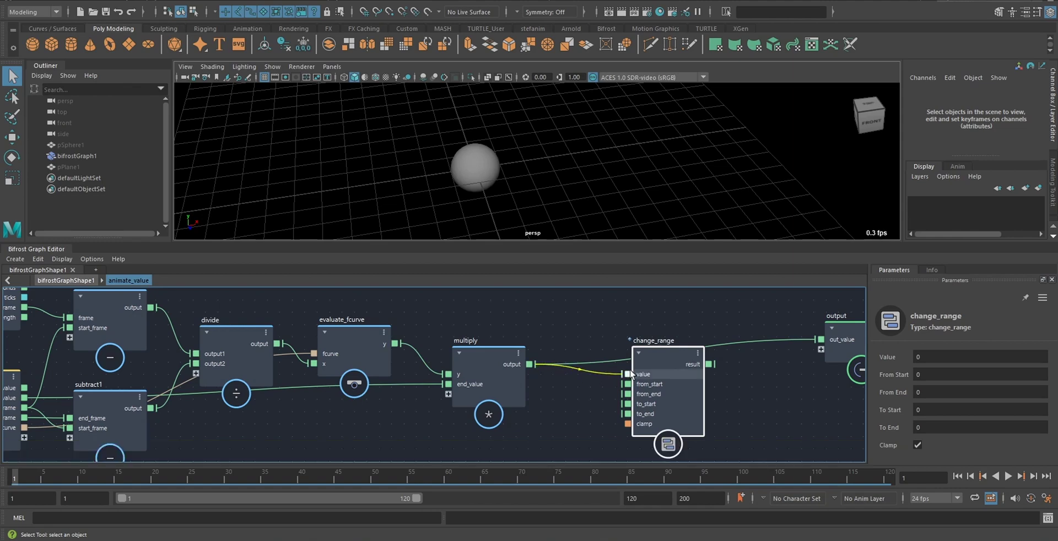
Step: Move the change_range node farther away from multiply to make room between them
middle_drag(667, 365, 666, 350)
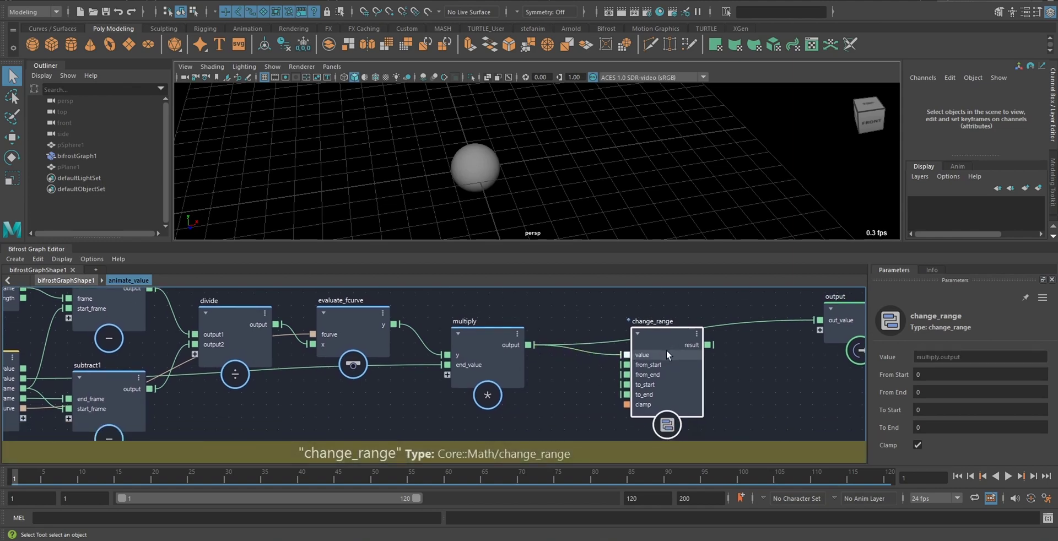
scroll(528, 331, down, 1)
middle_drag(528, 331, 589, 309)
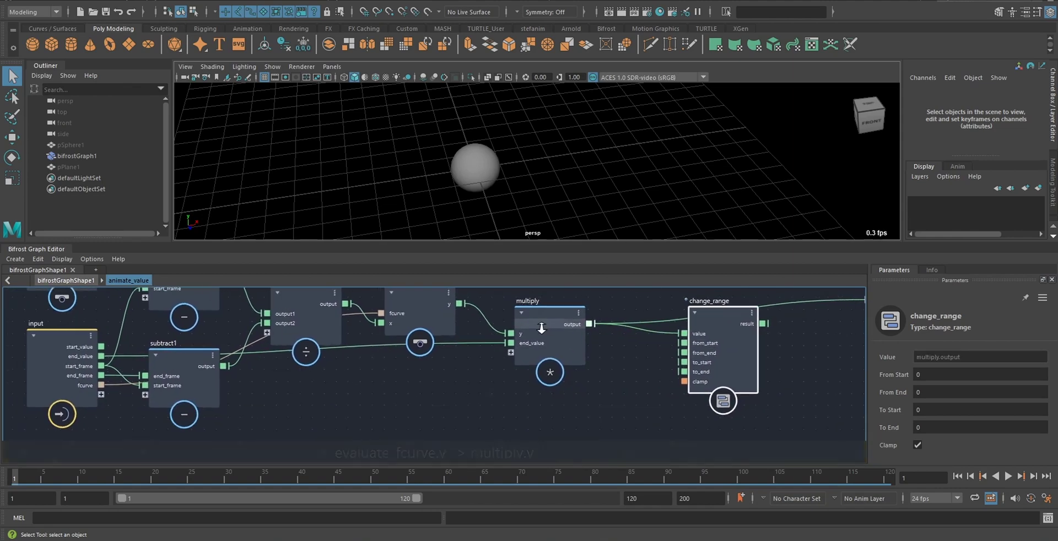
drag(711, 343, 755, 343)
middle_drag(552, 408, 561, 399)
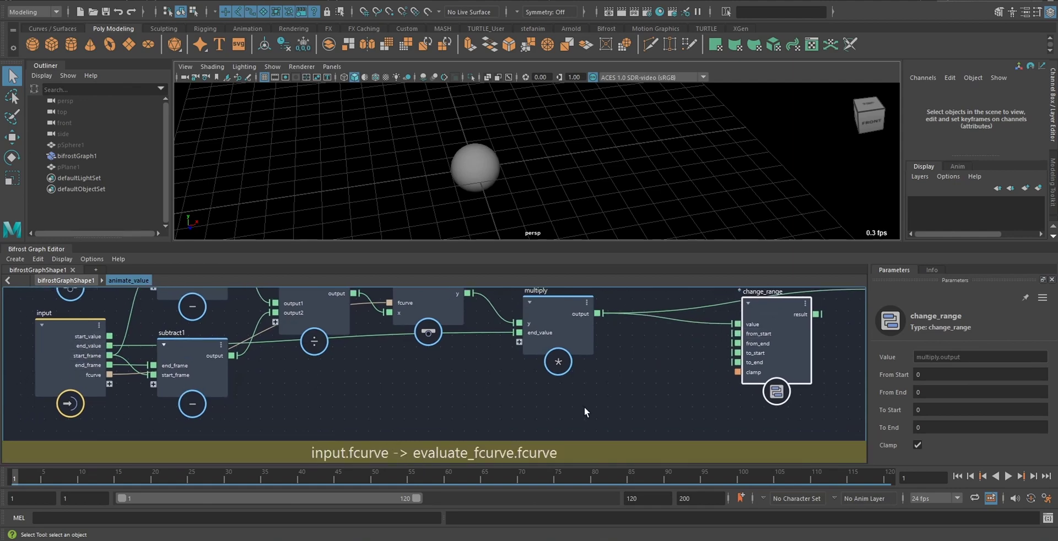
Step: Add a second input node and place it in the free space between multiply and change_range
click(638, 385)
key(Tab)
text(input)
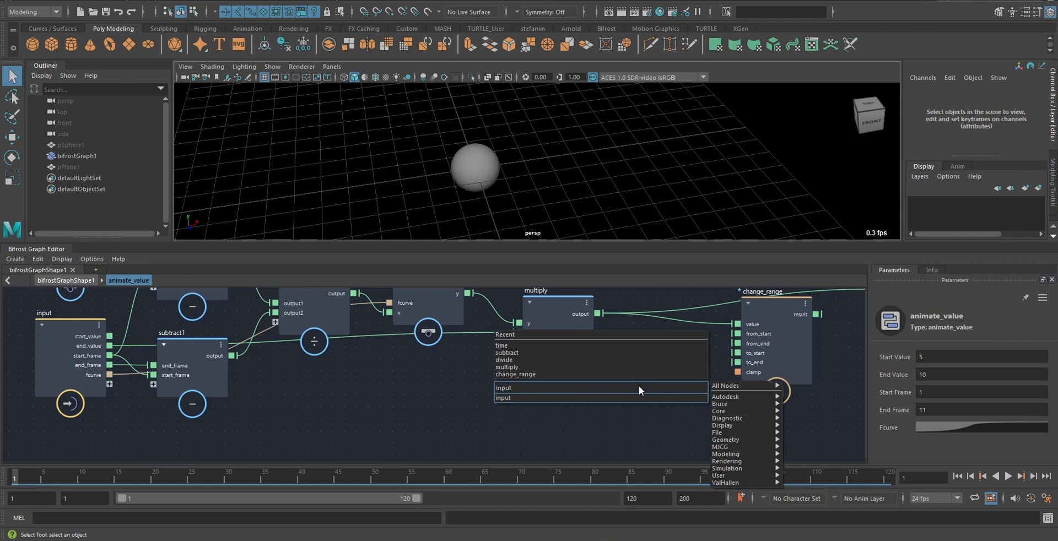
key(Down)
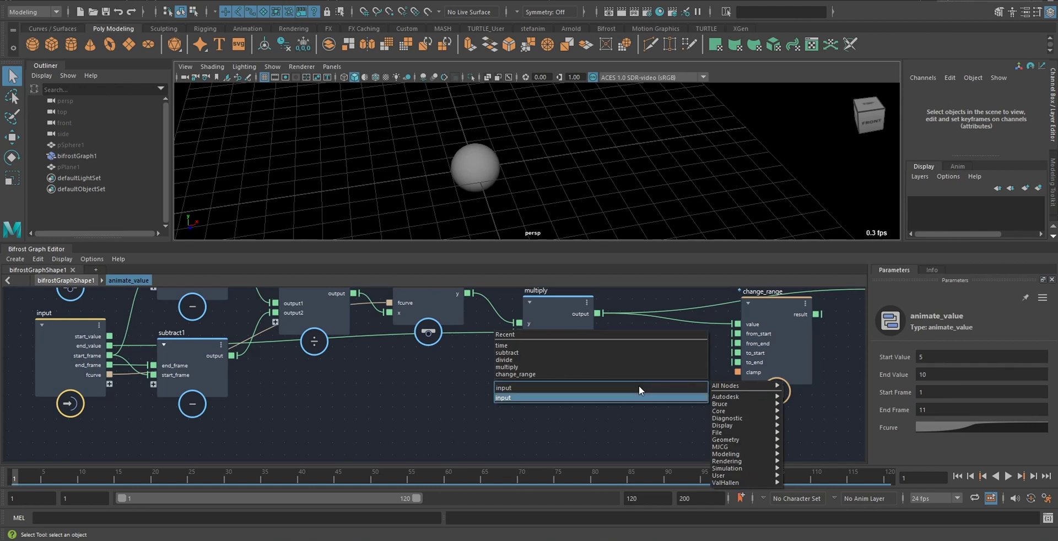
key(Return)
drag(613, 396, 619, 383)
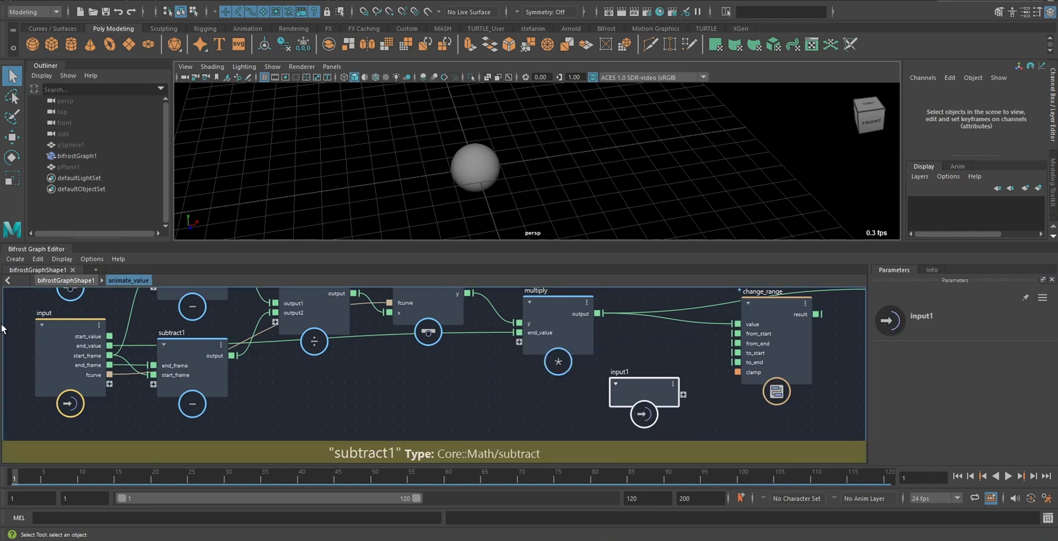
Step: Move the start_value and end_value ports from the original input node to input1, and place input1 below evaluate_fcurve
right_click(97, 340)
mouse_move(169, 440)
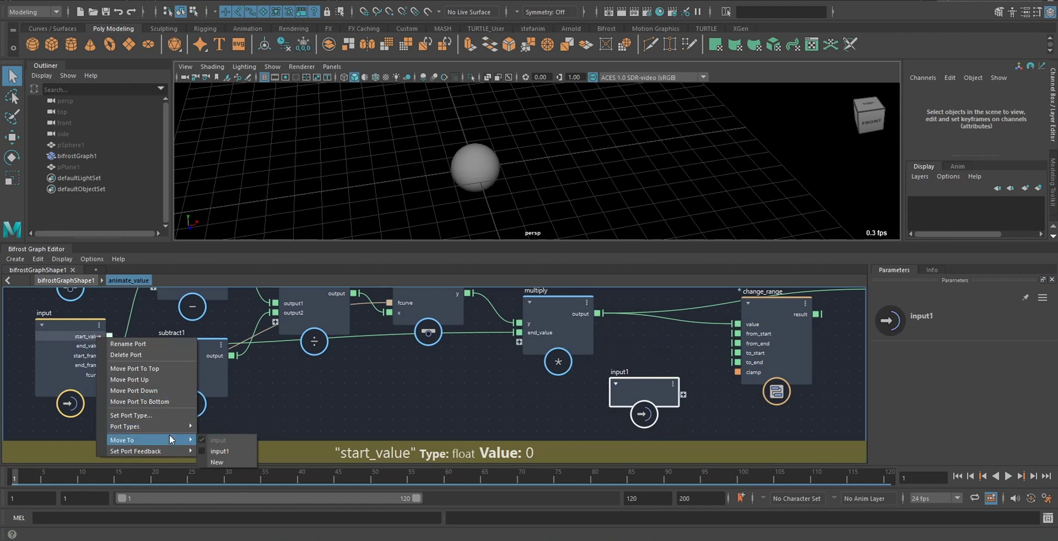
click(216, 451)
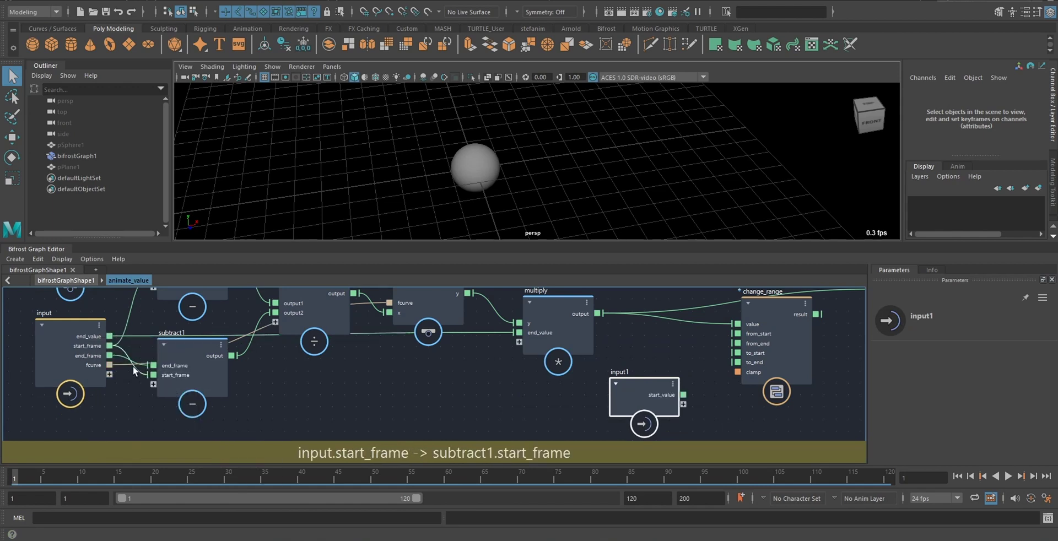
right_click(105, 337)
mouse_move(171, 441)
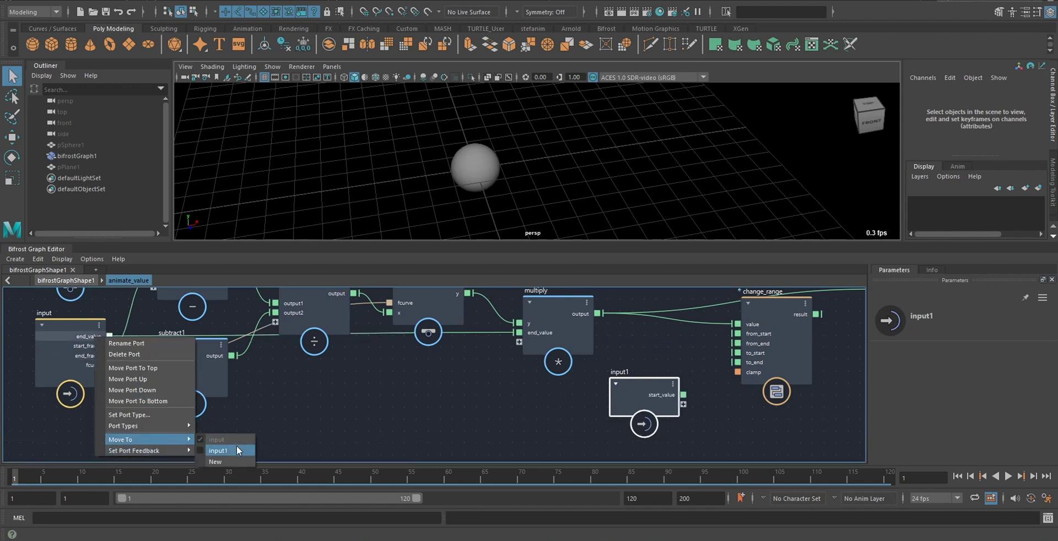
click(237, 451)
drag(647, 404, 436, 409)
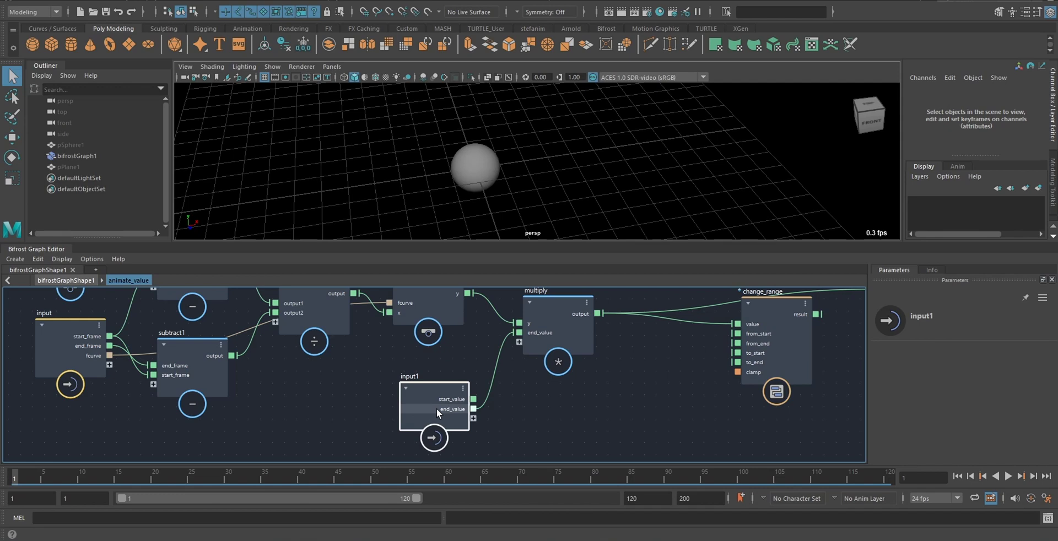
Step: Connect input1's end_value to change_range's from_end and to_end, and its start_value to to_start
middle_drag(534, 389, 570, 388)
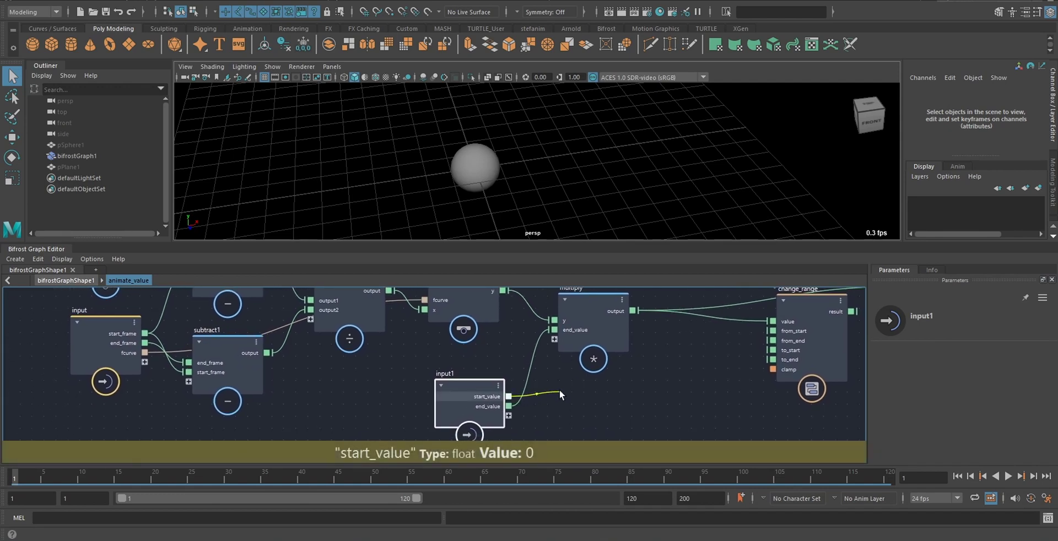
drag(564, 391, 786, 342)
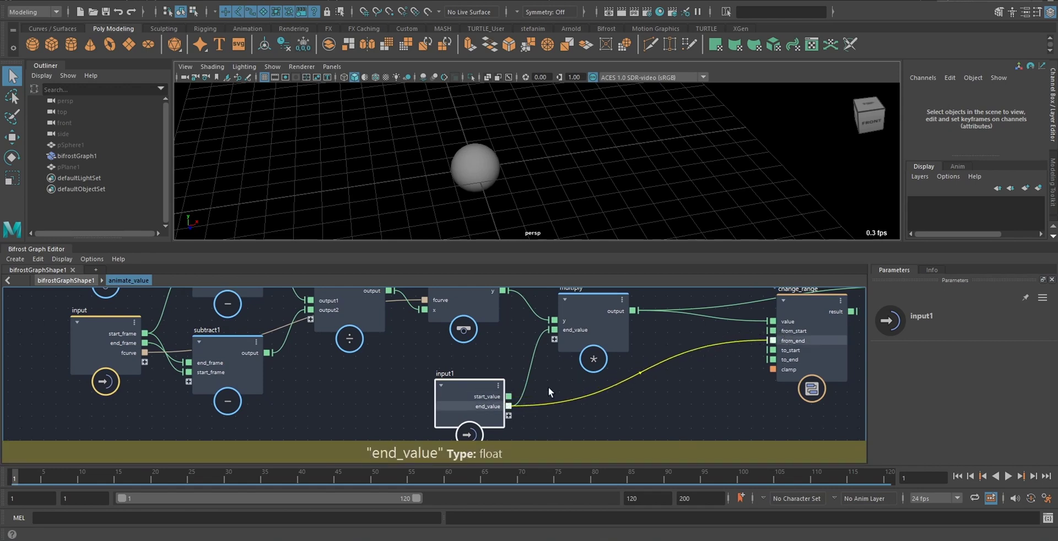
drag(561, 396, 774, 352)
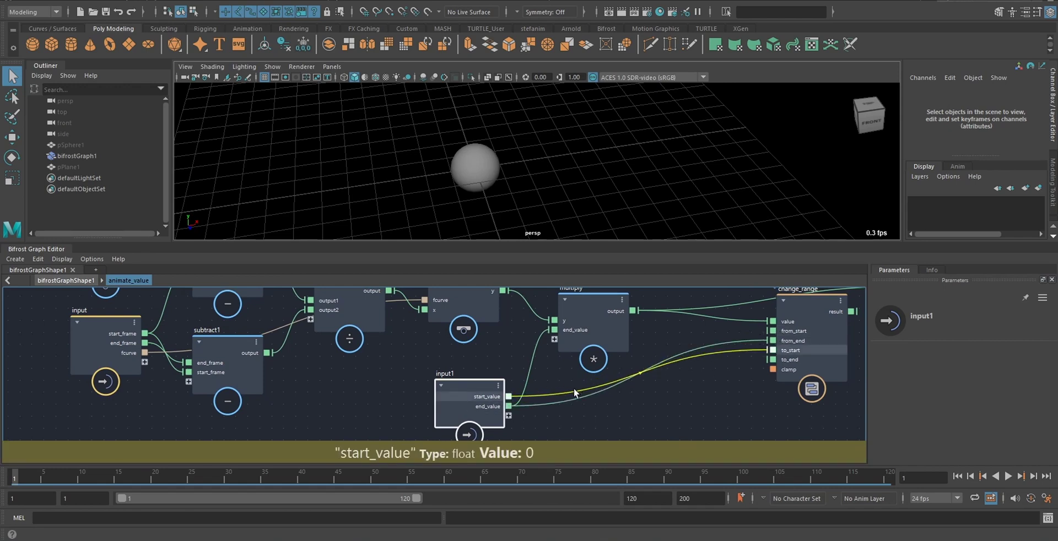
drag(508, 406, 774, 360)
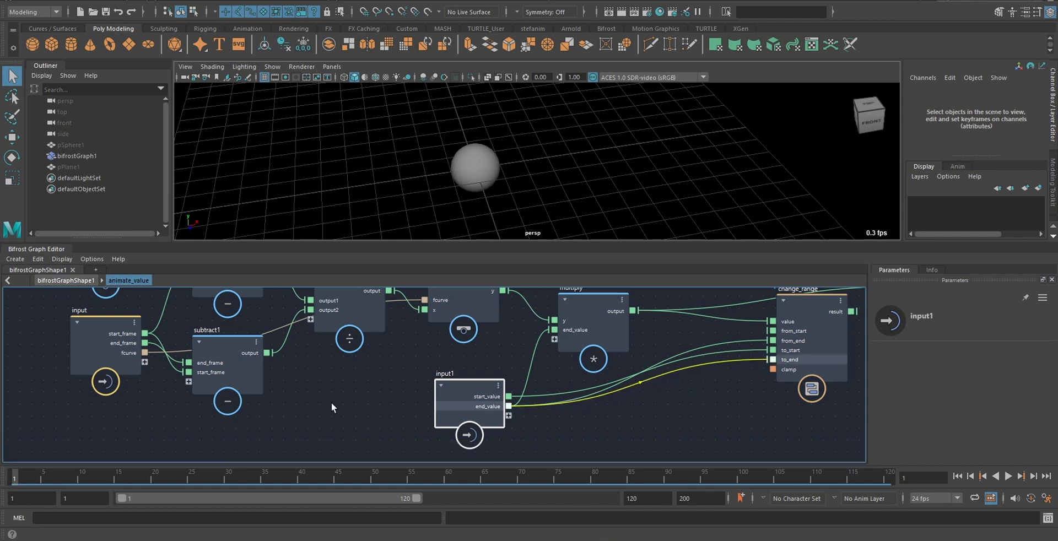
Step: Connect change_range's result to out_value on the output node, replacing the direct link from multiply
middle_drag(672, 376, 548, 402)
scroll(548, 402, down, 1)
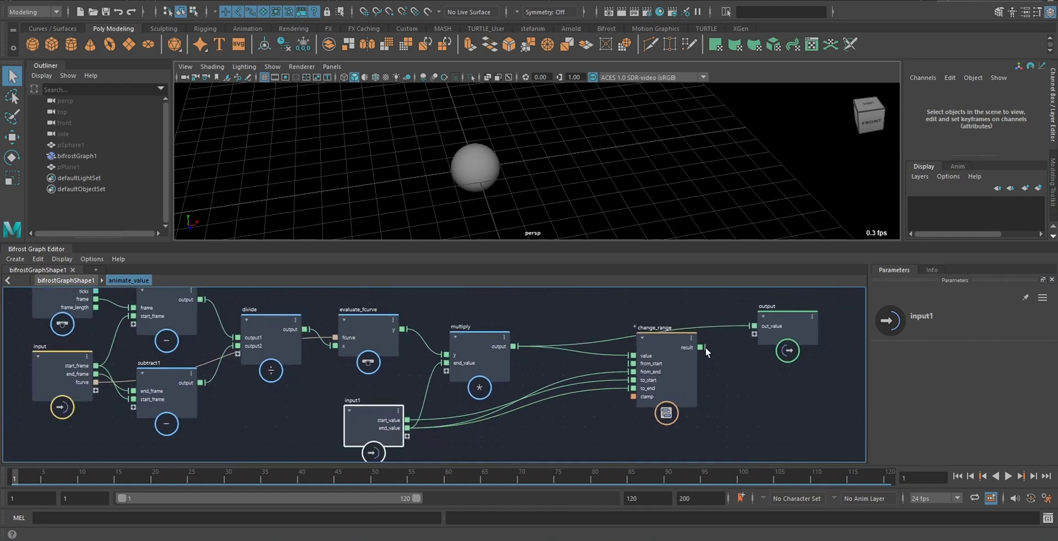
drag(701, 347, 755, 326)
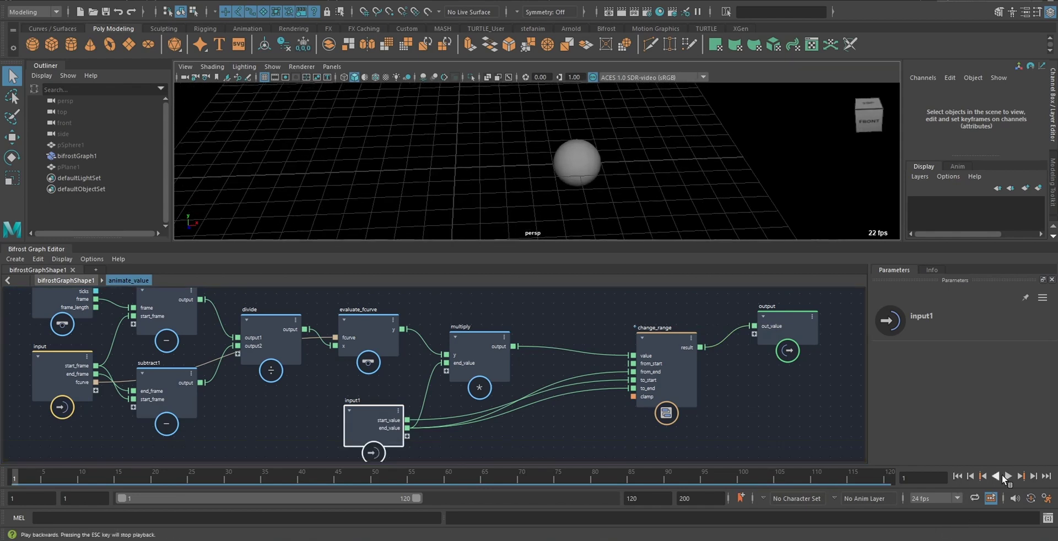
Step: Play the animation to check the sphere's movement, and stop playback
click(1008, 477)
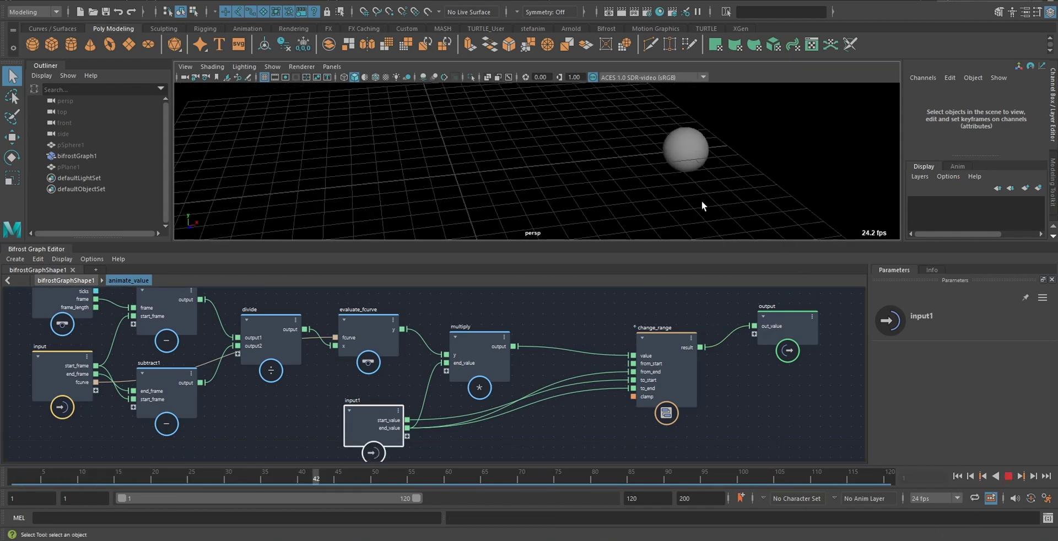
click(546, 322)
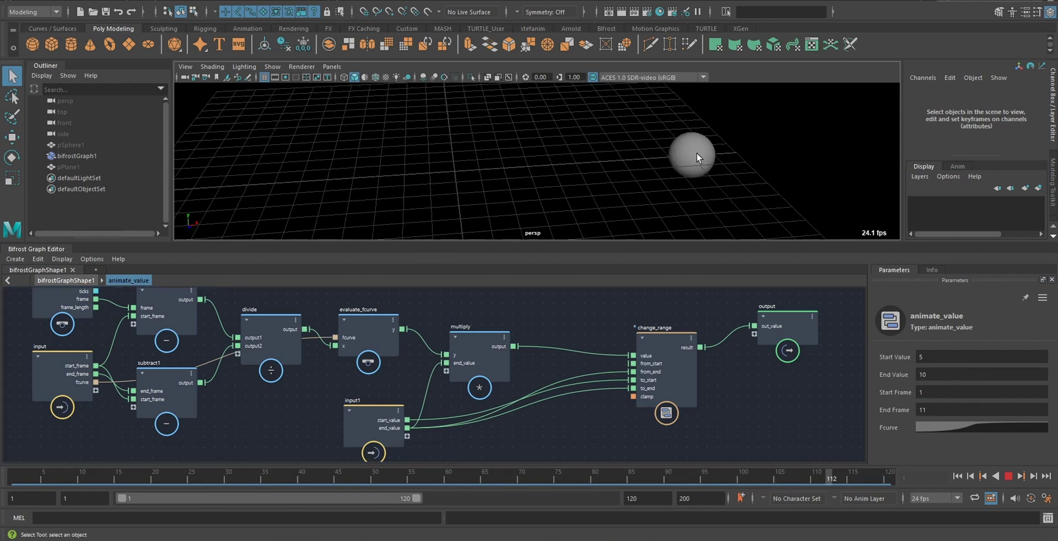
alt+drag(744, 210, 729, 210)
click(1009, 476)
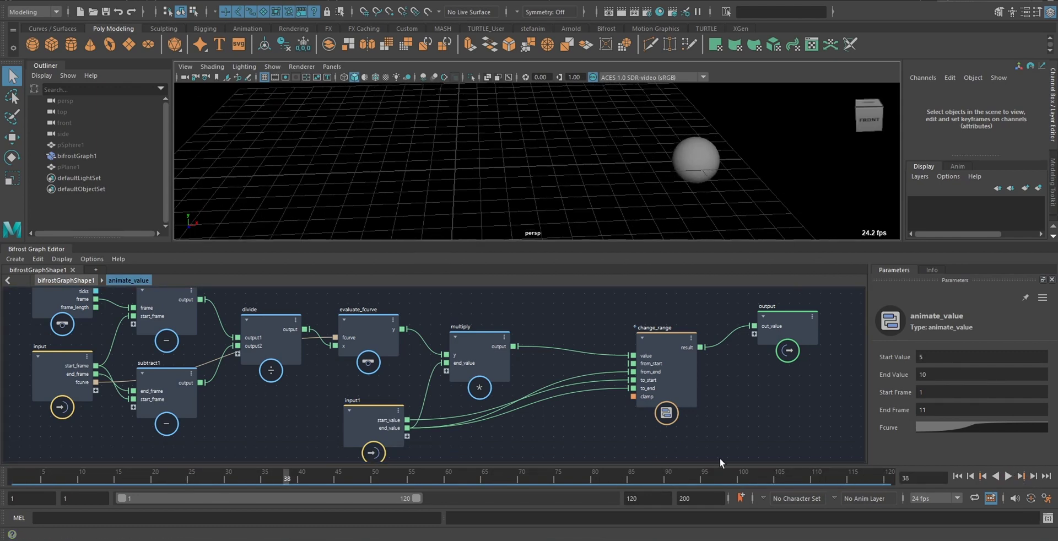
Step: Set animate_value's Start Value to 10 and End Value to 0
double_click(957, 358)
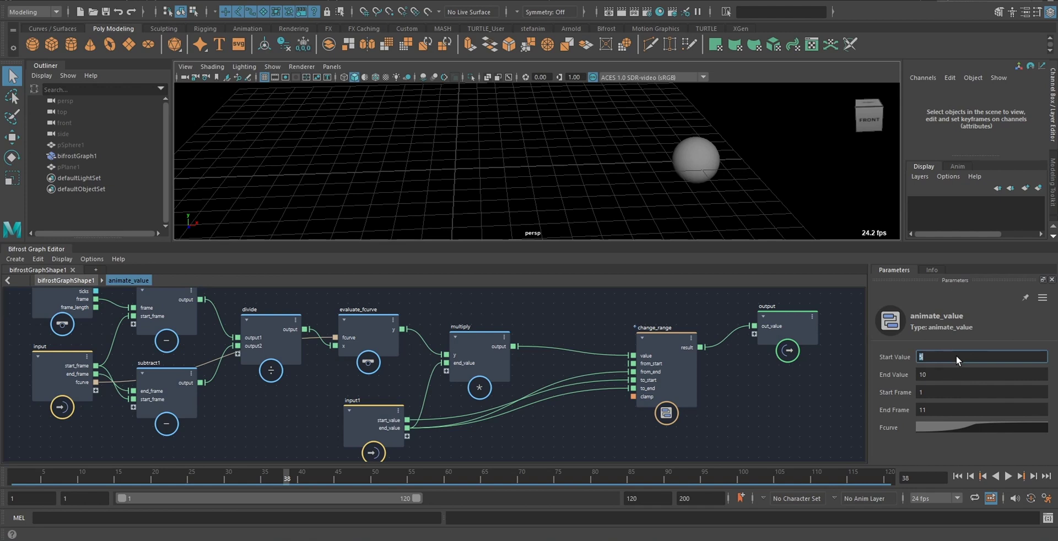
key(Tab)
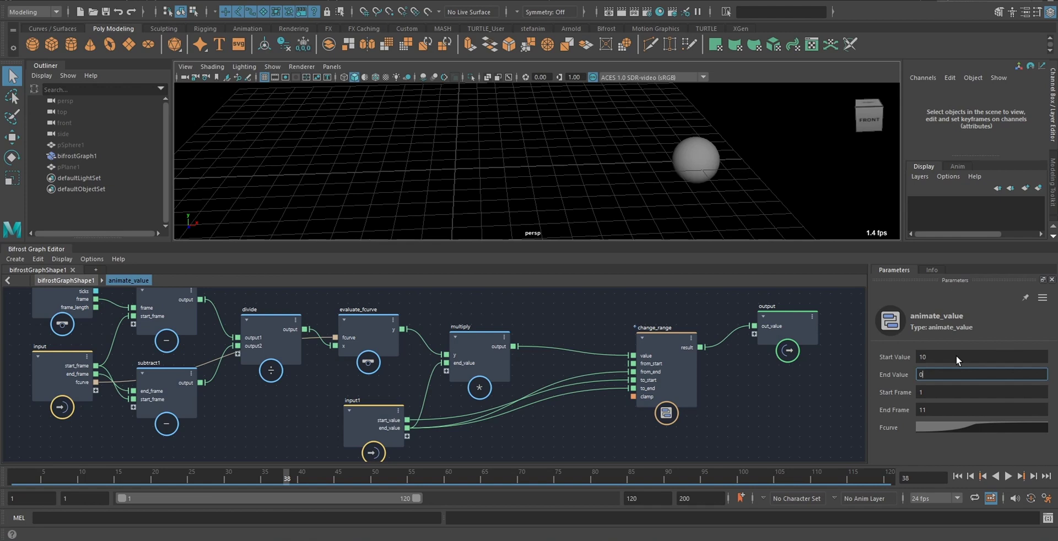
key(Return)
alt+drag(710, 173, 790, 182)
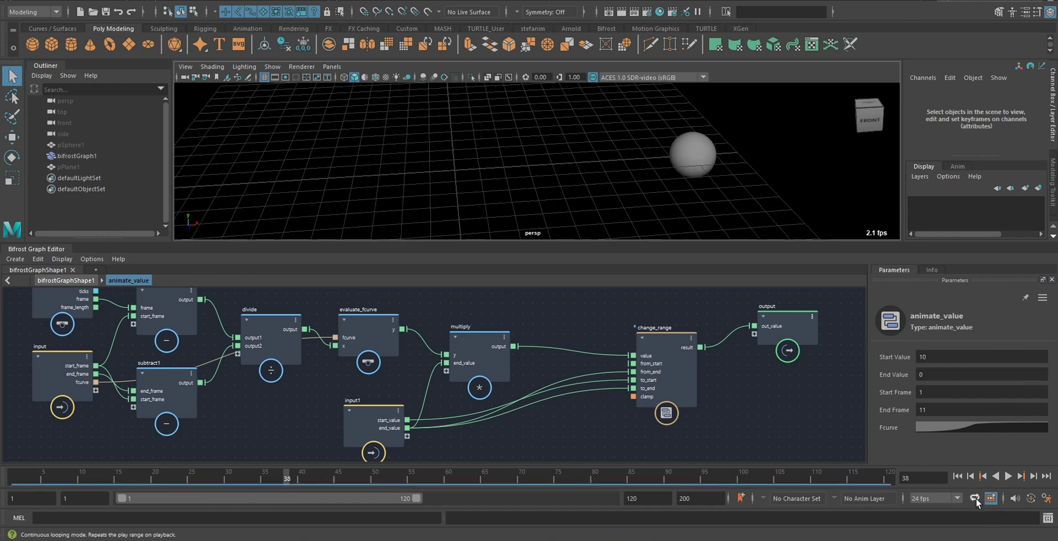
Step: Play the animation with the reversed values a few times and return to frame 1
click(1008, 476)
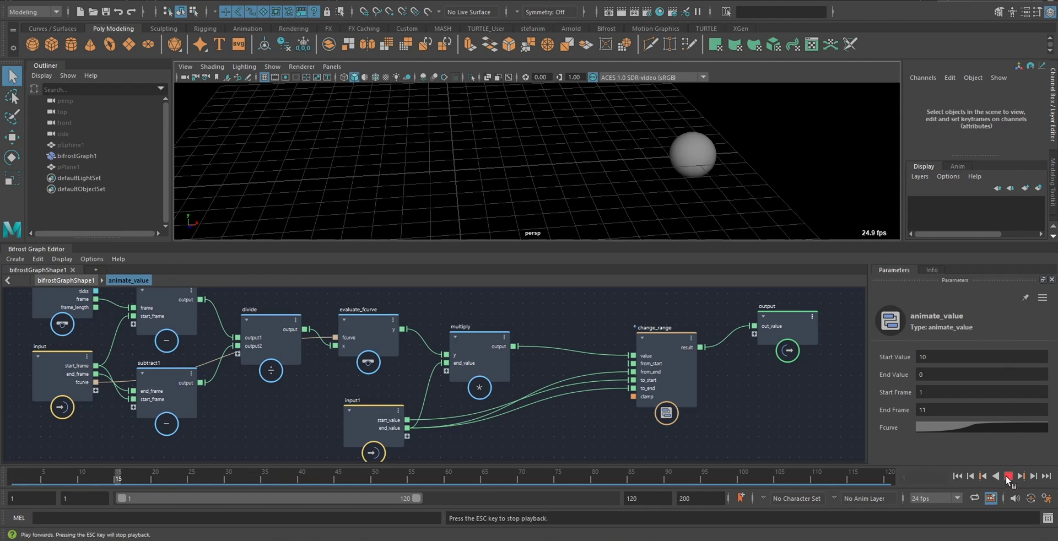
click(1008, 477)
click(1008, 476)
click(1008, 476)
click(957, 476)
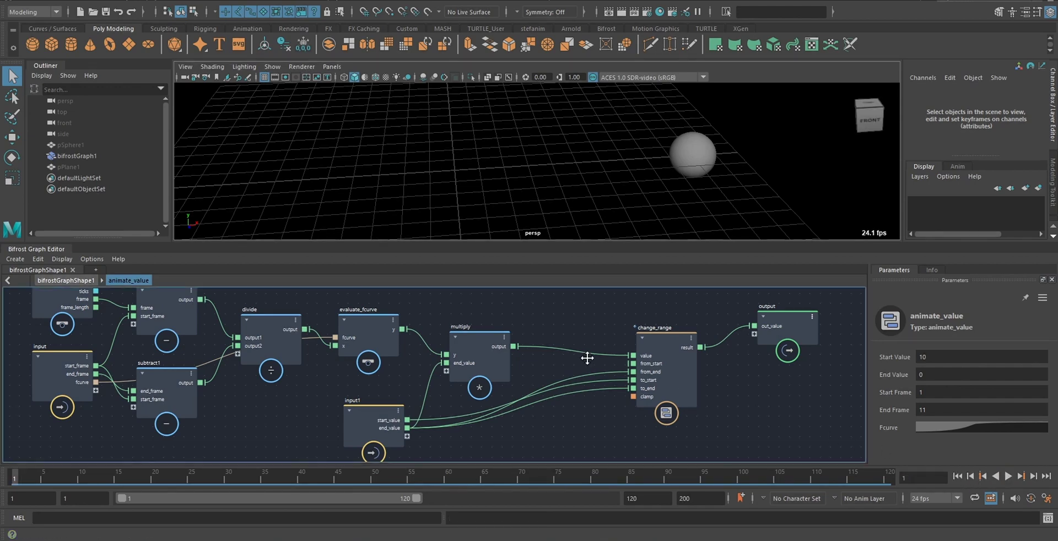
Step: Examine change_range's range ports, their connections and its parameters inside the compound
scroll(606, 369, up, 3)
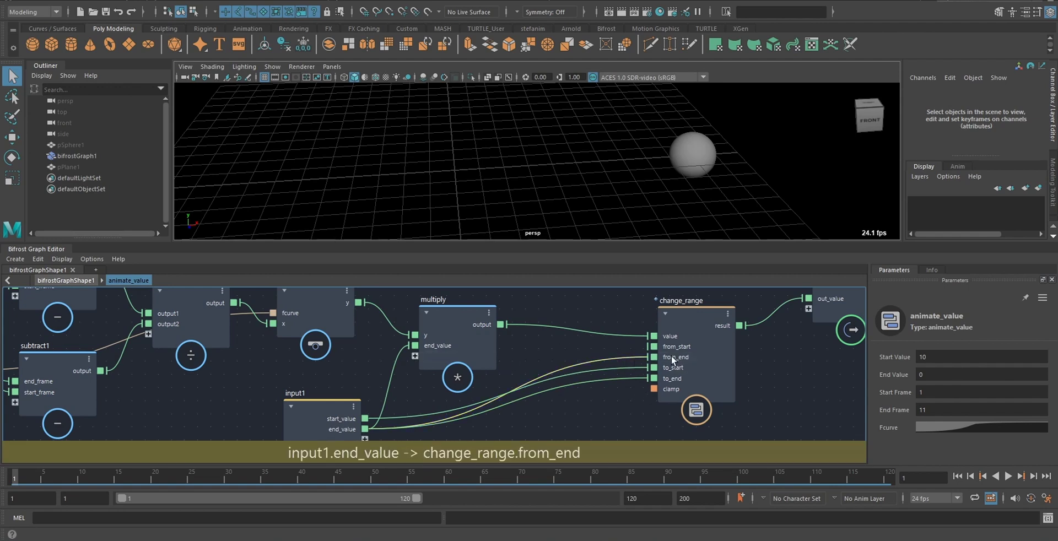
scroll(704, 354, up, 3)
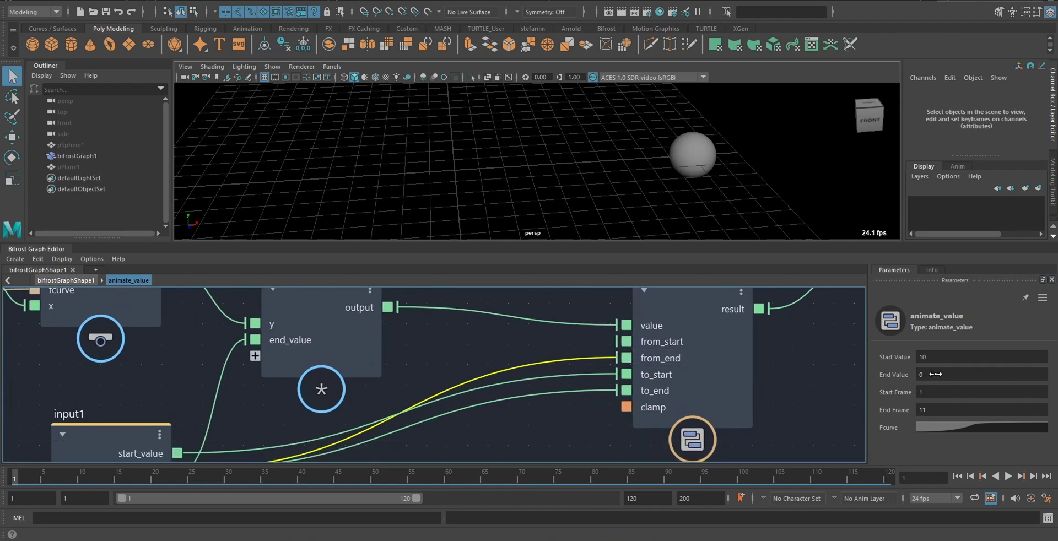
click(700, 342)
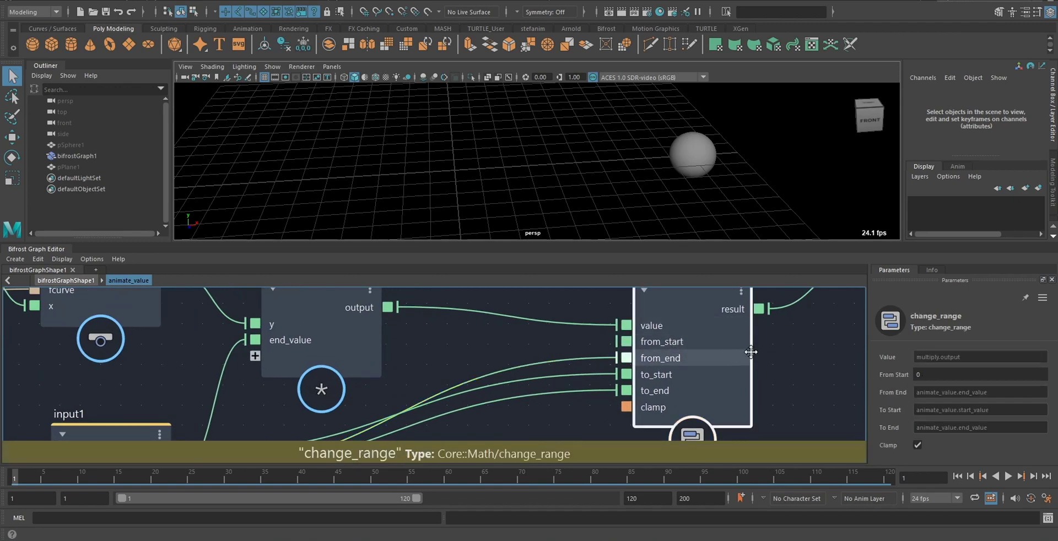
scroll(711, 364, down, 2)
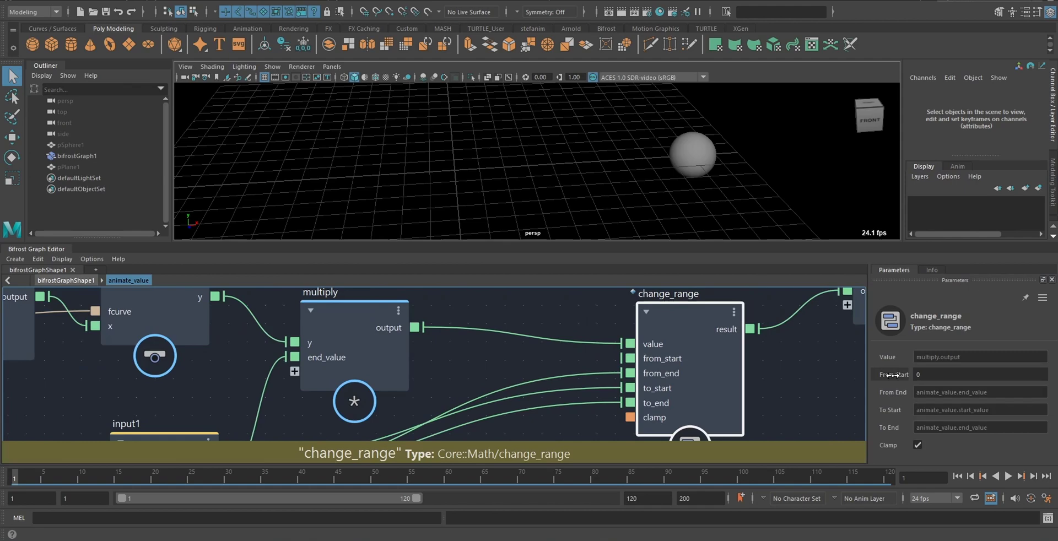
click(772, 365)
middle_drag(745, 343, 586, 348)
scroll(615, 356, down, 2)
middle_drag(673, 379, 672, 381)
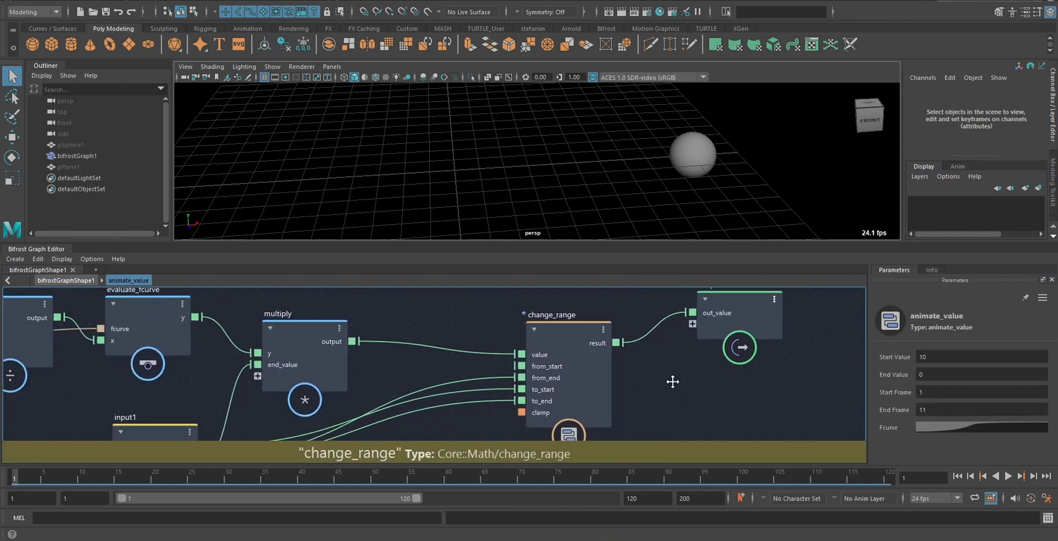
scroll(673, 382, down, 1)
Step: Set animate_value's End Value to 0.0001 and play the animation
click(930, 375)
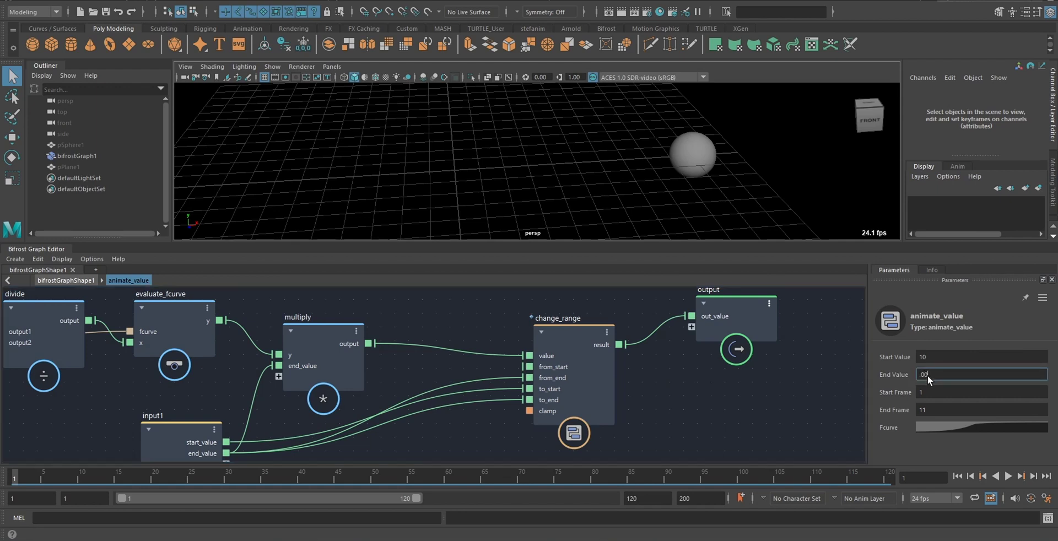
text(.0001)
key(Return)
click(1008, 477)
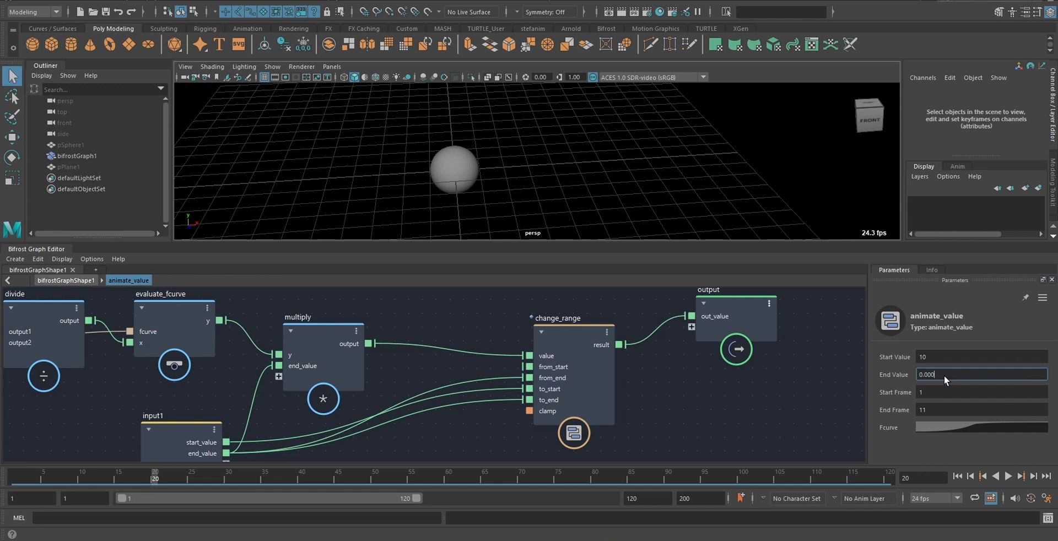
Step: Set animate_value's End Value to 1e-06 and play the animation from the first frame
text(1e-06)
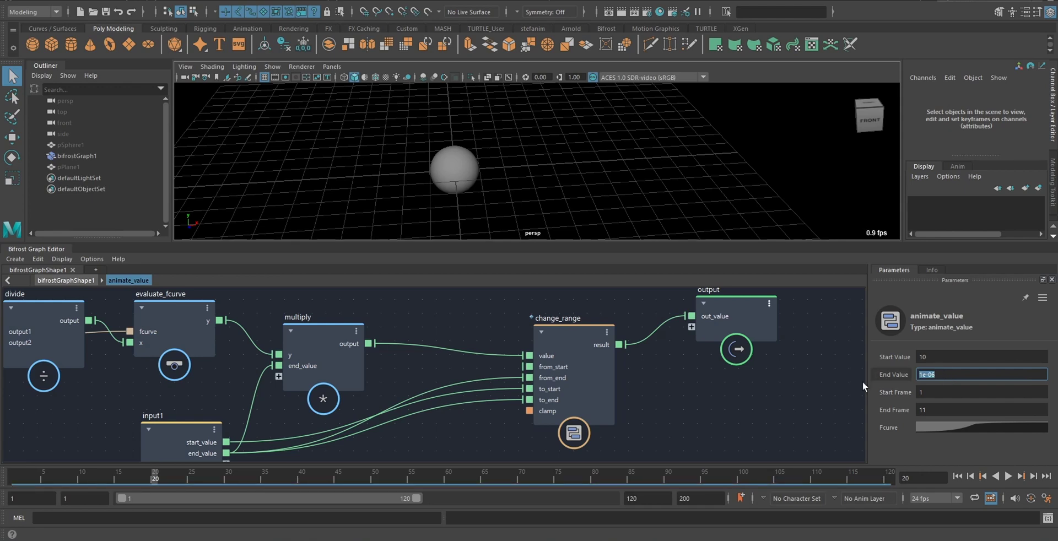
click(862, 382)
click(959, 477)
click(1008, 476)
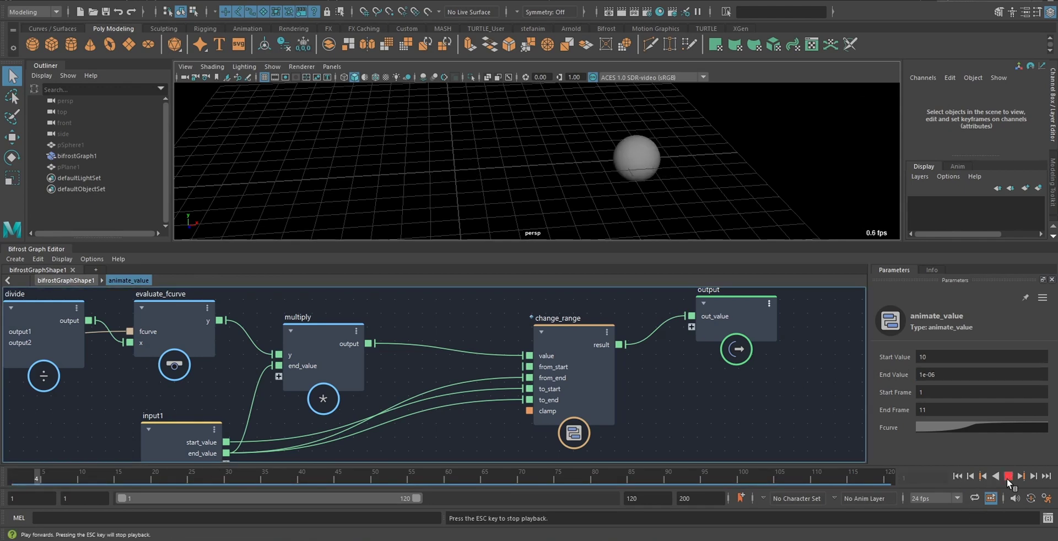
click(1008, 476)
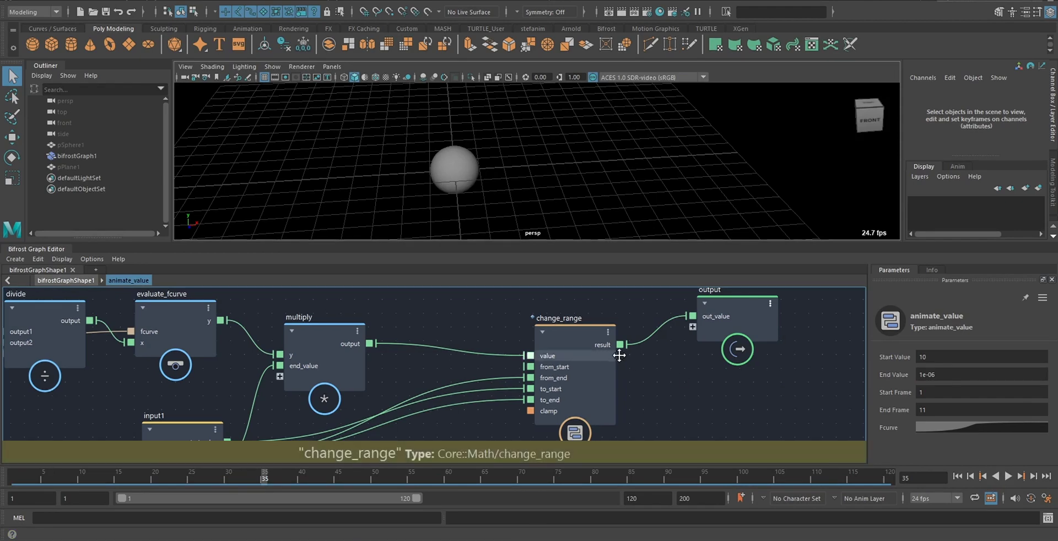
Step: Set animate_value's End Value to 0
middle_drag(611, 350, 711, 332)
scroll(712, 332, down, 1)
click(923, 378)
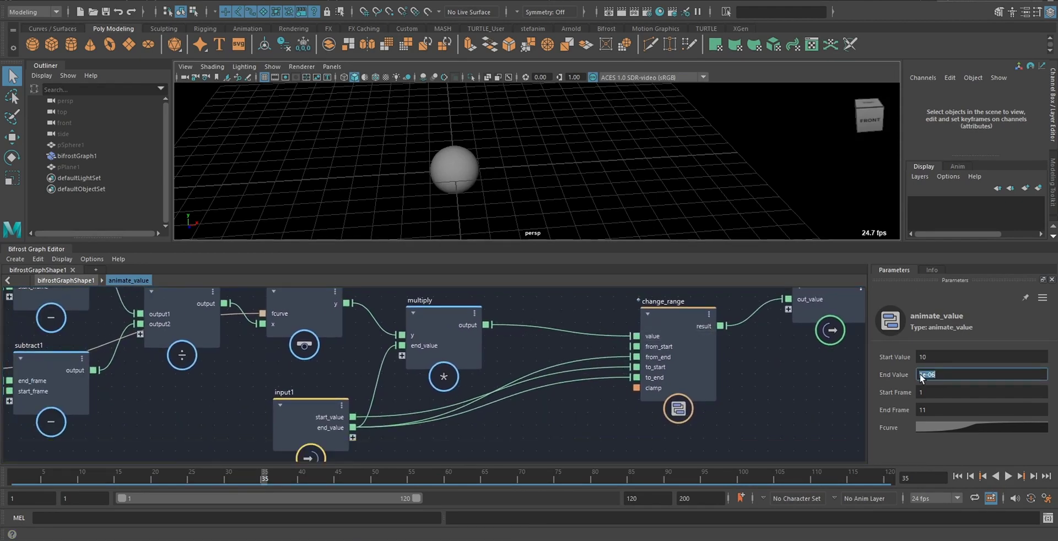
text(0)
key(Return)
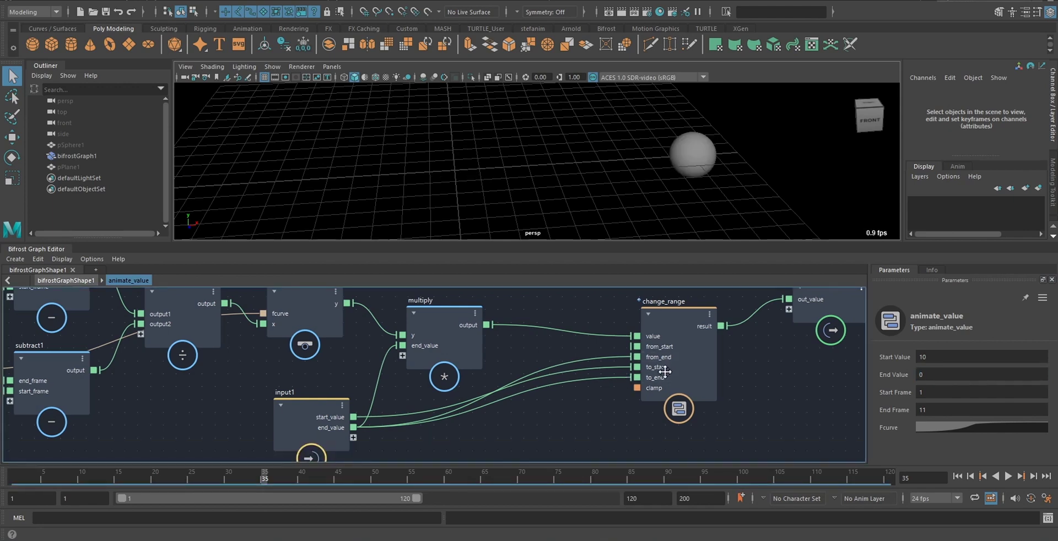
Step: Add an equal node below change_range and connect input1's end_value to its first port
middle_drag(661, 371, 716, 359)
scroll(684, 368, down, 1)
key(Tab)
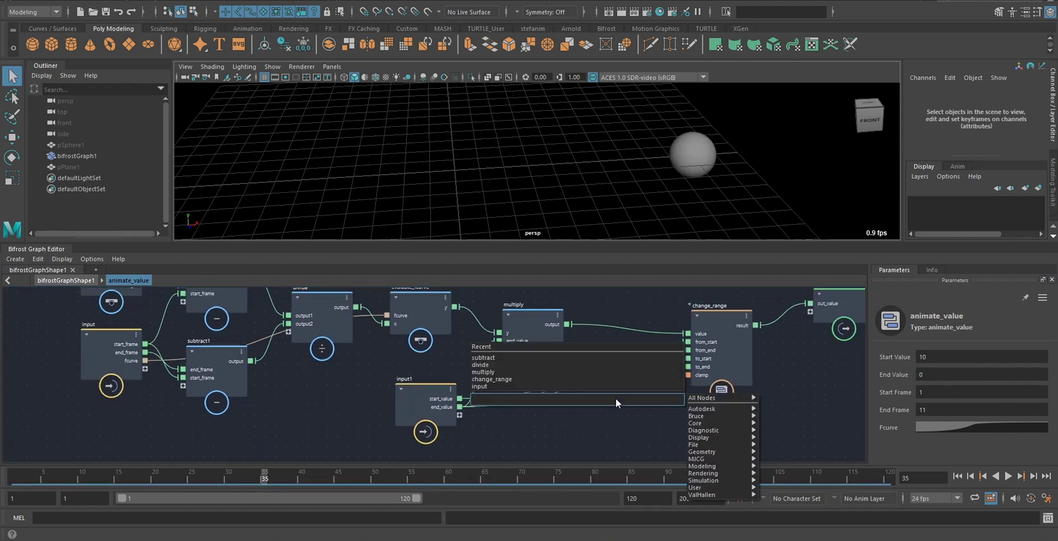
text(equ)
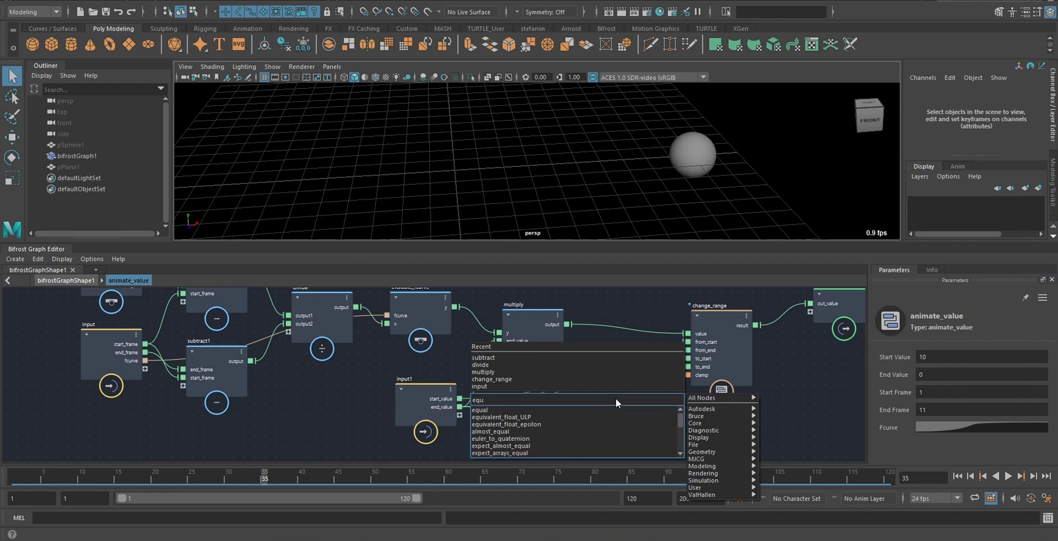
key(Down)
key(Return)
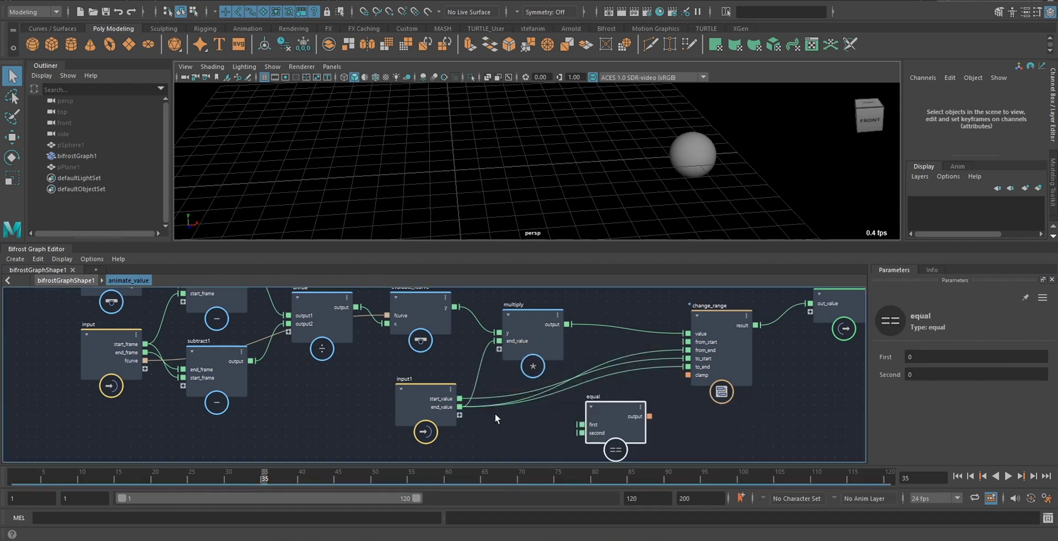
drag(461, 409, 611, 423)
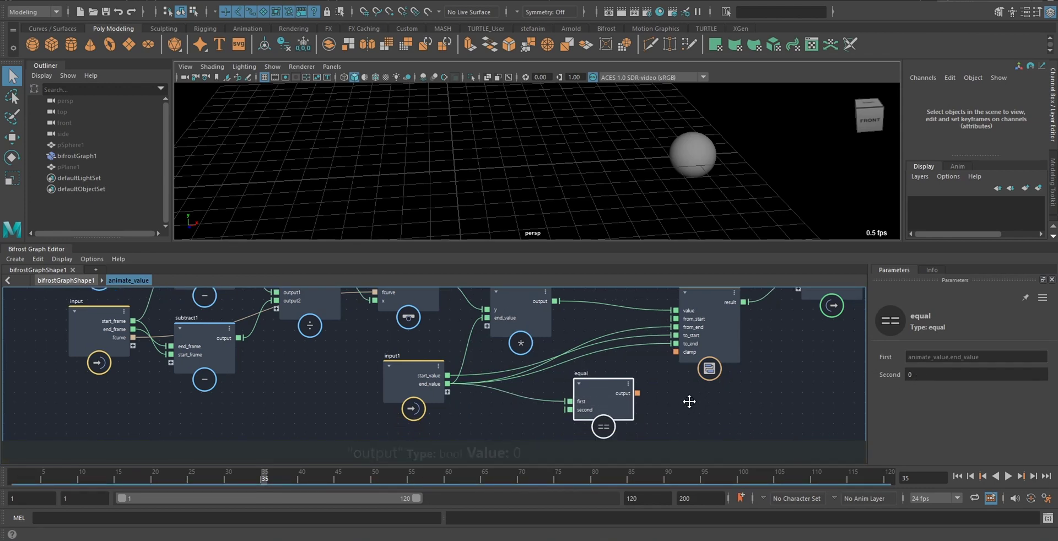
Step: Add an if node beside the equal node and connect equal's output to its condition
alt+middle_drag(690, 402, 664, 406)
scroll(664, 406, down, 1)
drag(589, 400, 573, 404)
click(635, 419)
key(Tab)
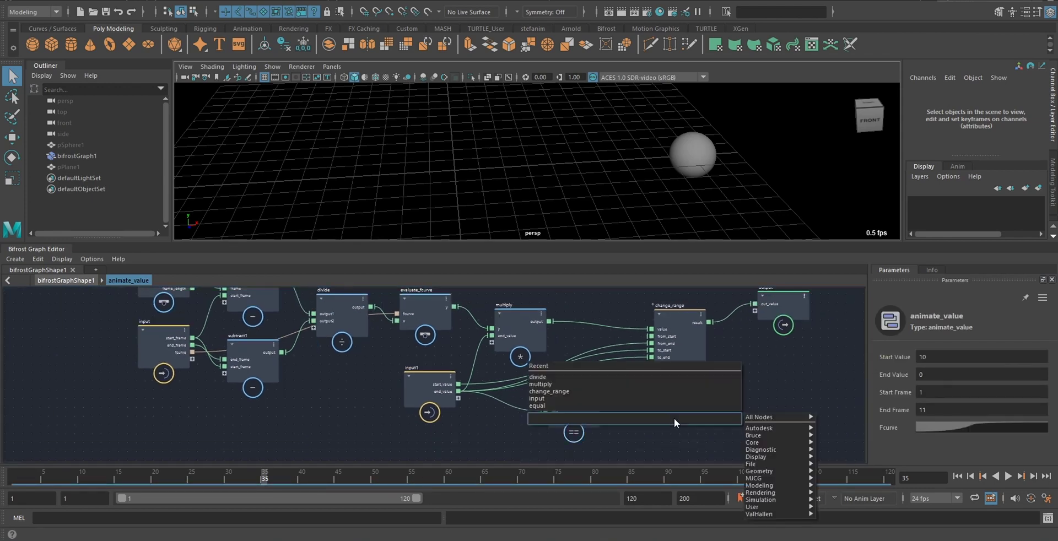
text(if)
key(Return)
drag(674, 418, 670, 390)
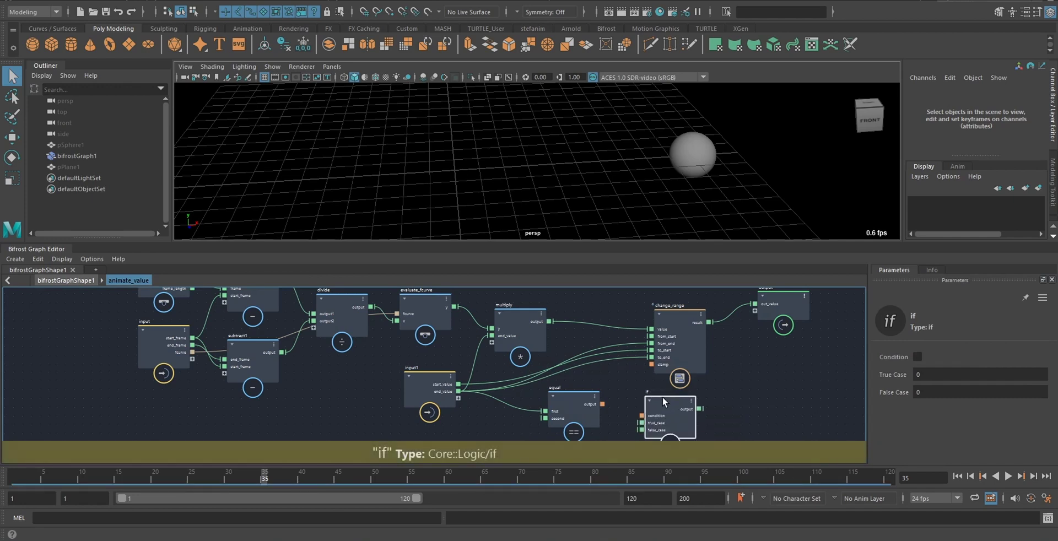
drag(607, 404, 641, 411)
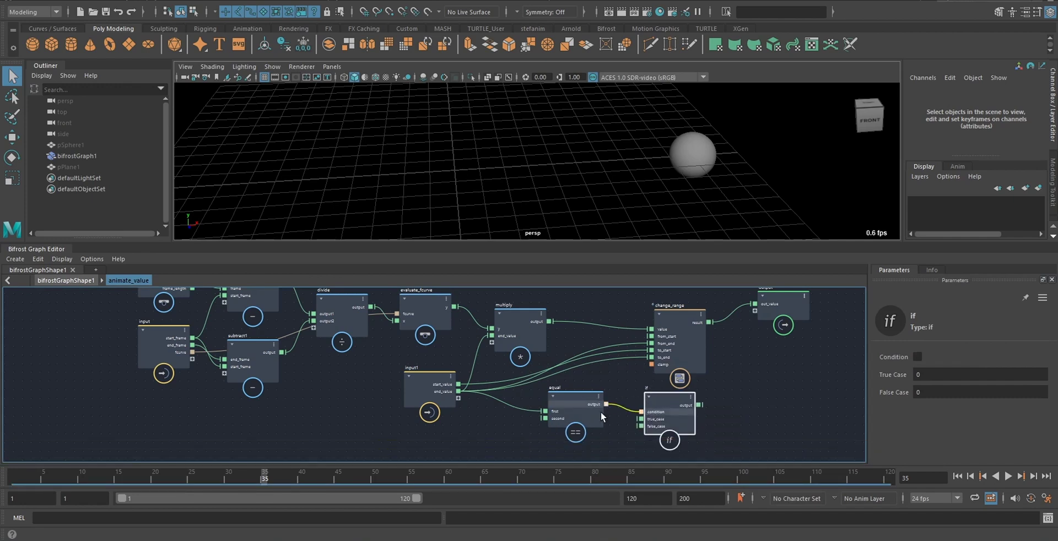
Step: Create a value node feeding the if node's true_case and set its value to .00000001
right_click(641, 423)
click(650, 447)
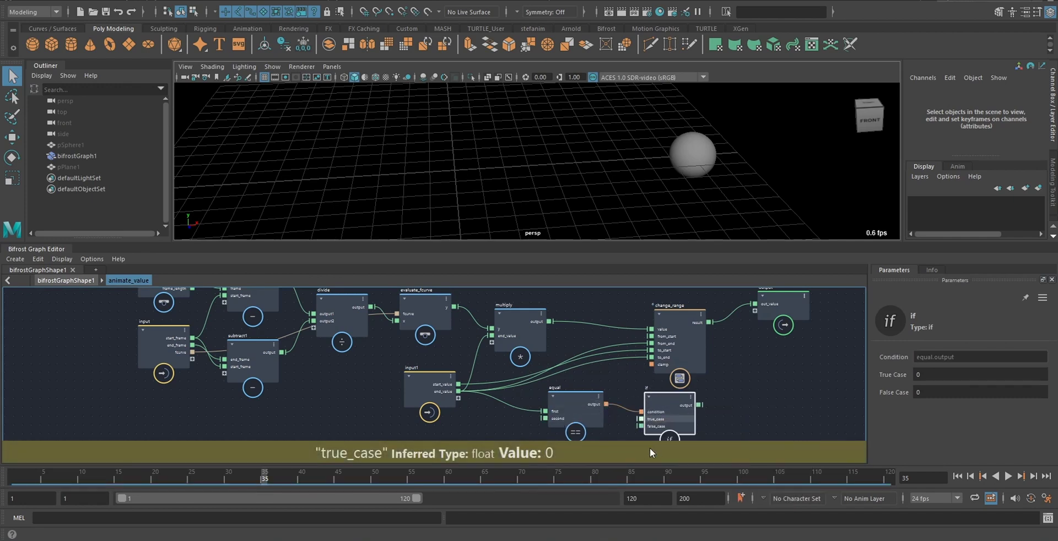
double_click(960, 392)
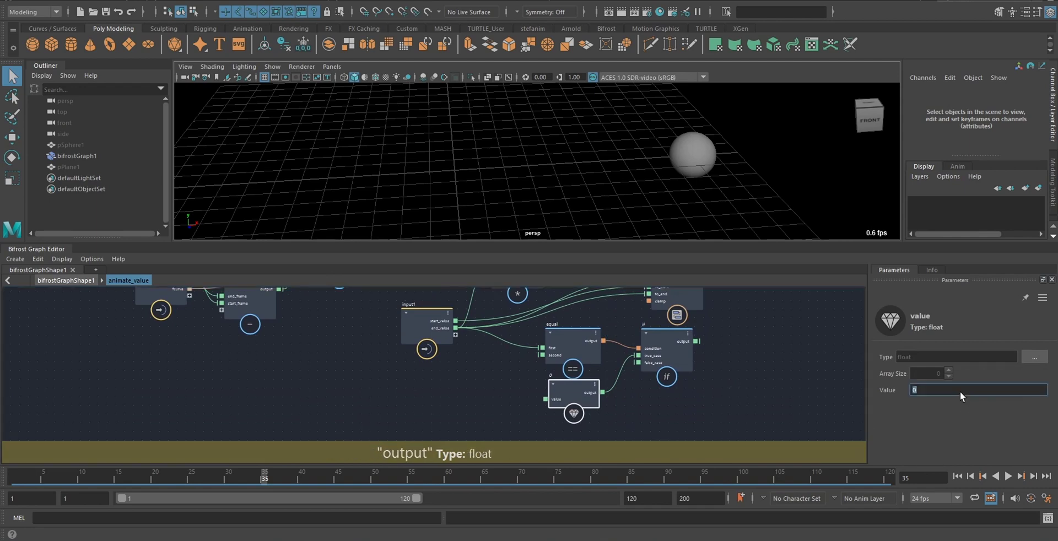
text(.00000001)
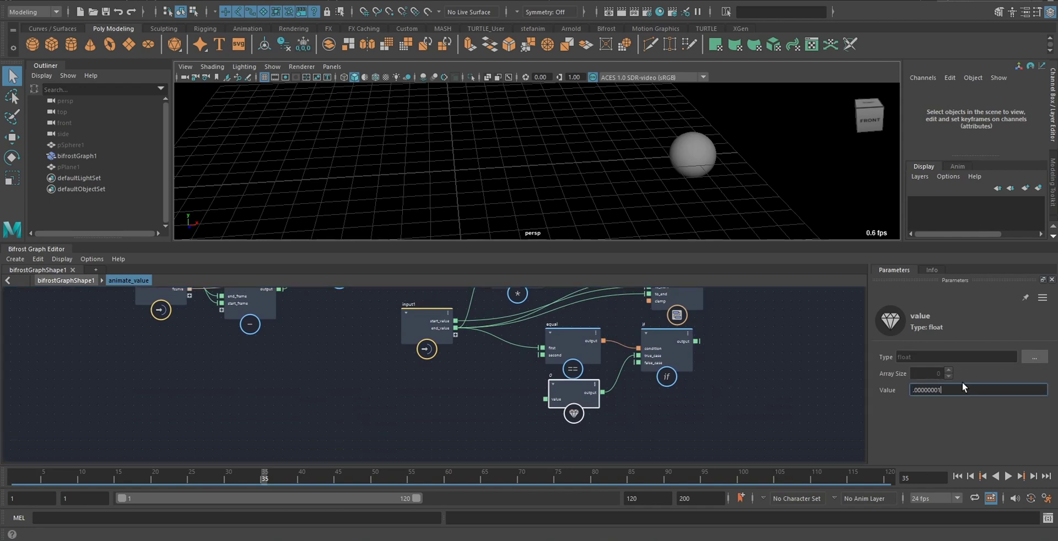
key(Return)
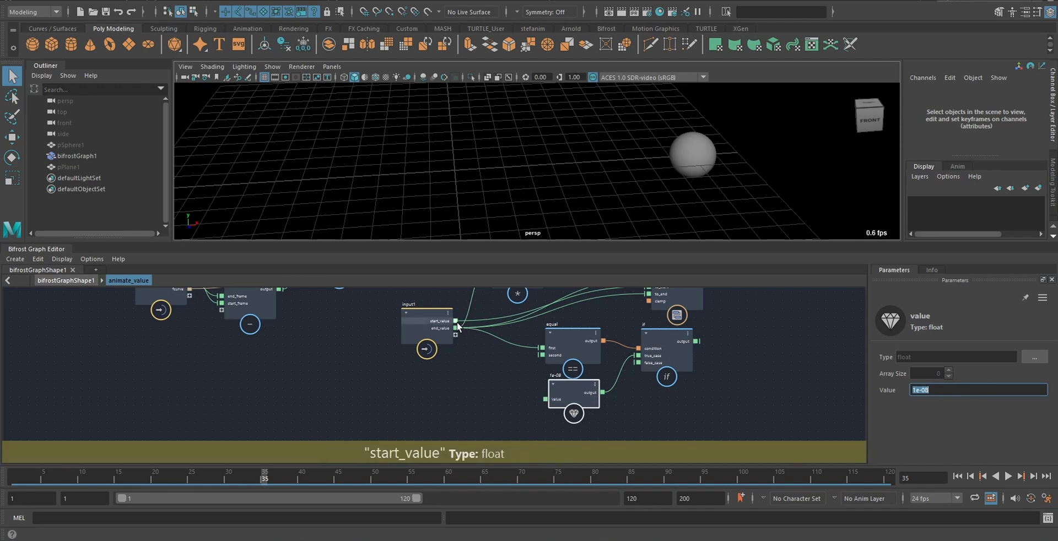
Step: Connect end_value to the if node's false_case and rearrange the equal, value and if nodes
drag(455, 328, 638, 363)
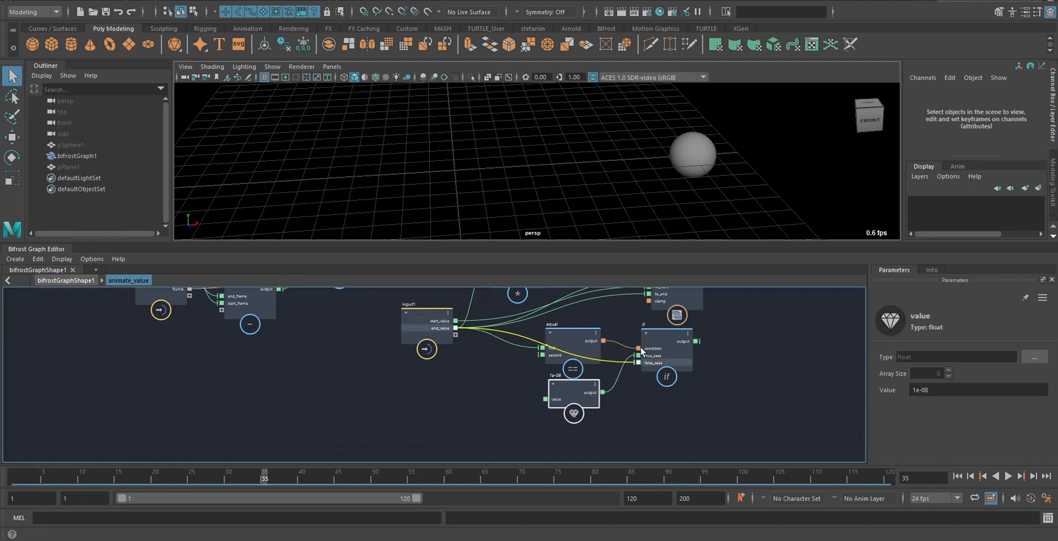
alt+middle_drag(640, 346, 654, 398)
drag(677, 346, 707, 341)
drag(663, 363, 574, 447)
drag(587, 398, 540, 408)
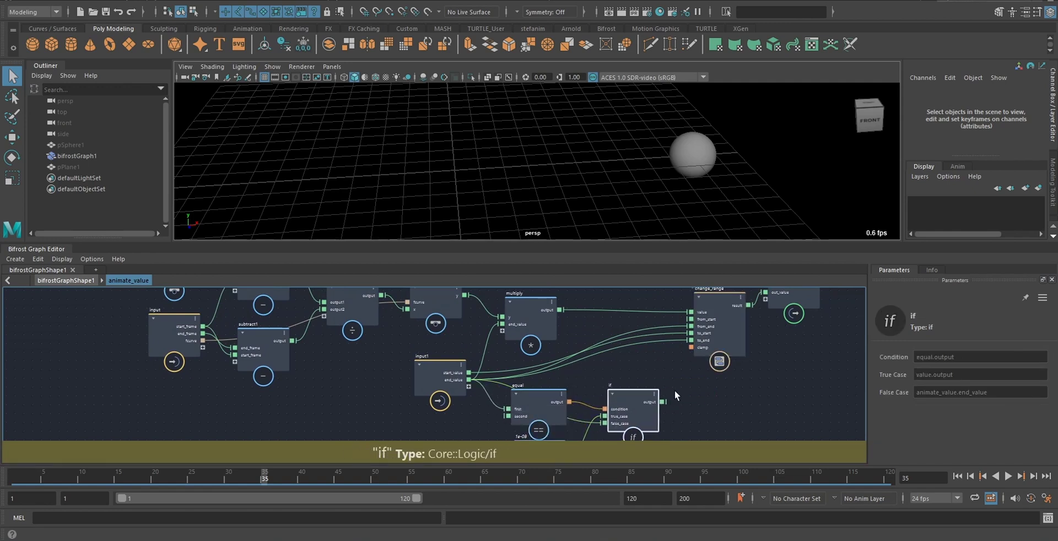
Step: Connect the if node's output to change_range's from_end and to_end ports
scroll(674, 393, up, 3)
drag(656, 408, 693, 313)
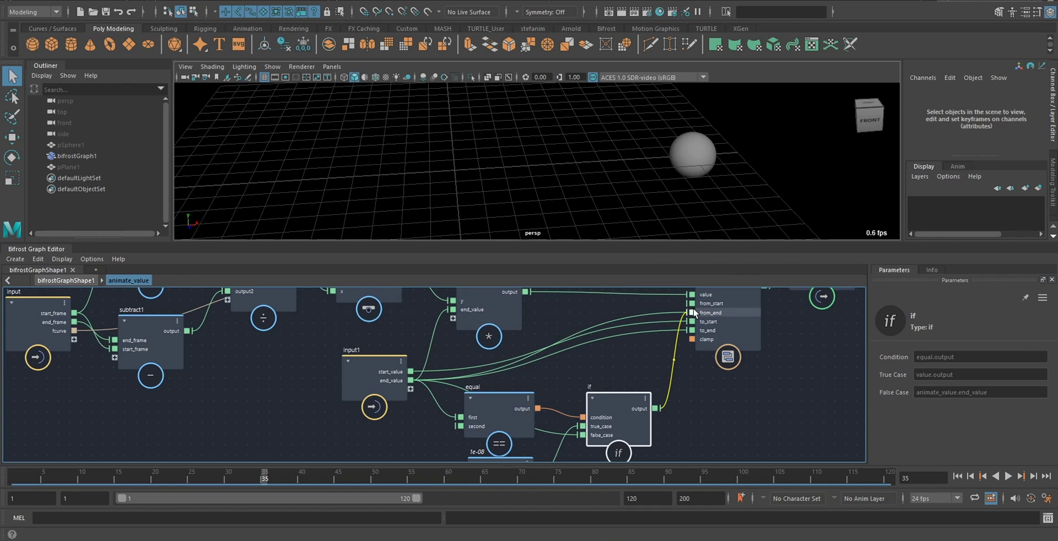
drag(656, 407, 692, 331)
scroll(692, 331, up, 1)
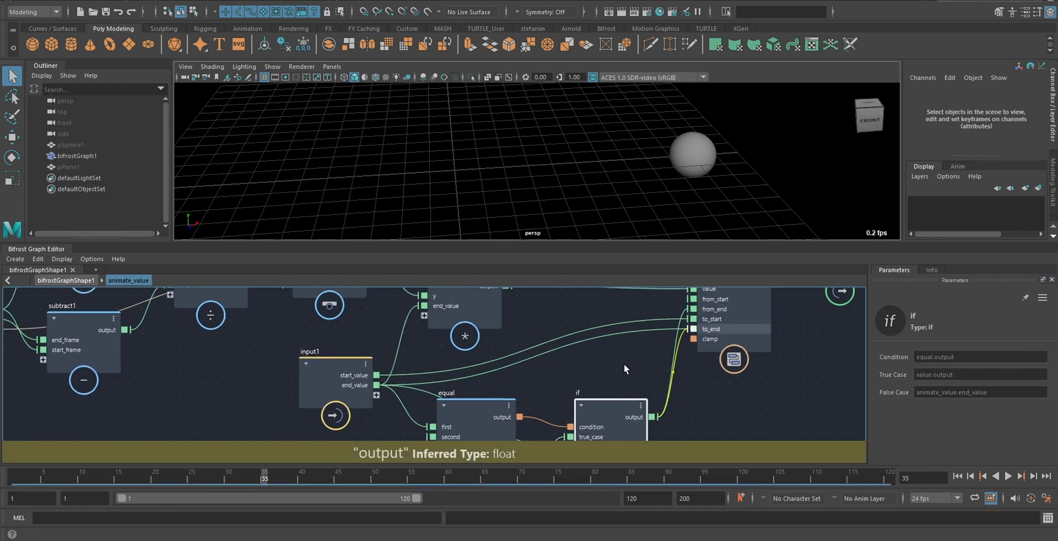
Step: Connect the if node's output to multiply's end_value and move multiply closer to change_range
scroll(628, 364, down, 1)
scroll(582, 385, down, 2)
alt+middle_drag(582, 385, 631, 401)
scroll(630, 400, down, 1)
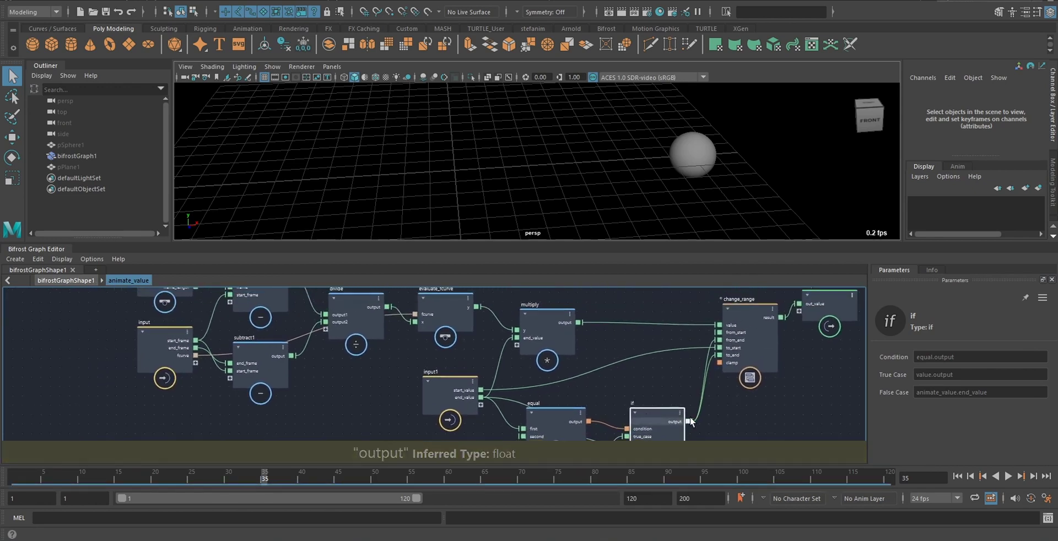
drag(690, 421, 642, 322)
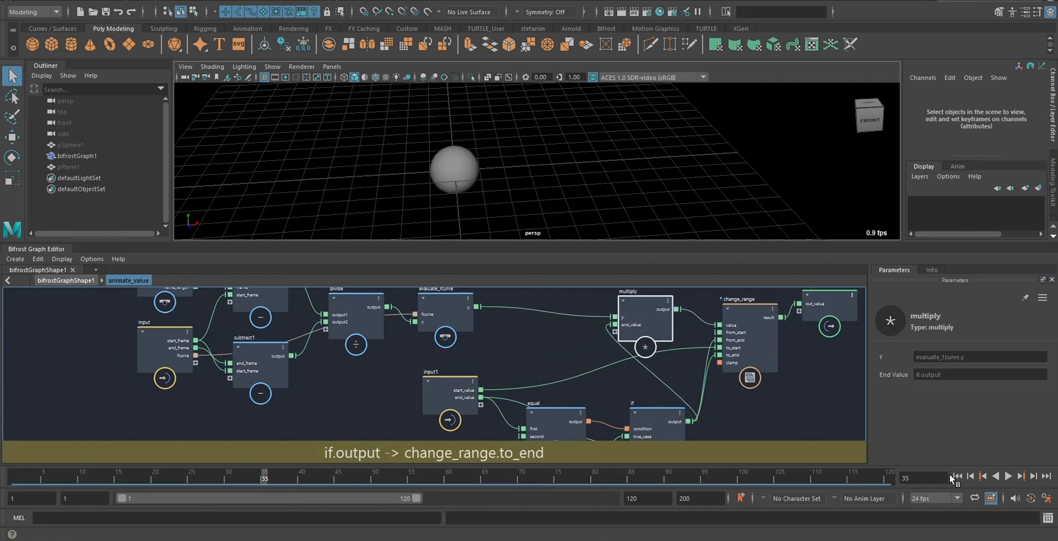
Step: Play the animation from frame 1 several times to check the sphere's motion with an End Value of 0
click(1009, 477)
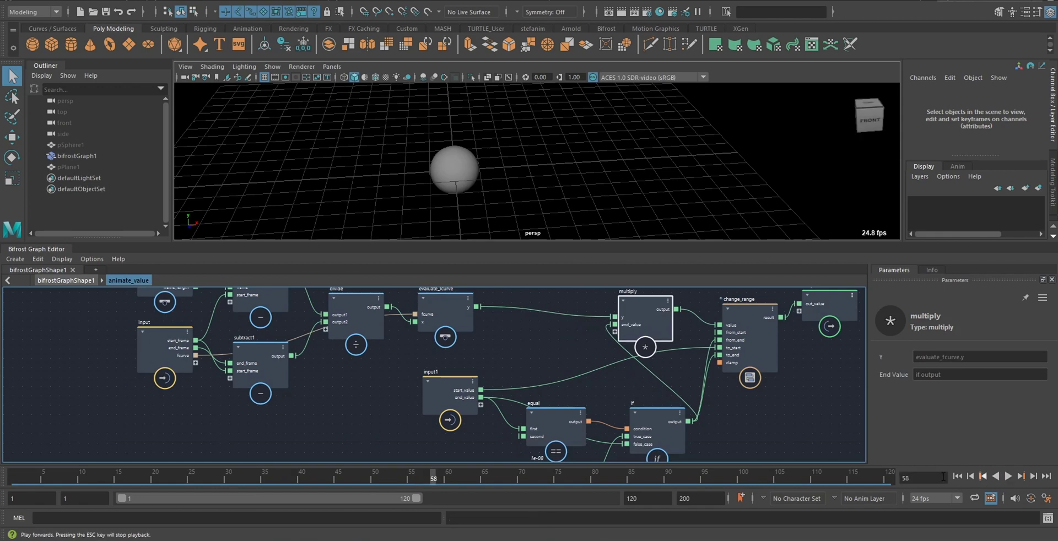
click(965, 477)
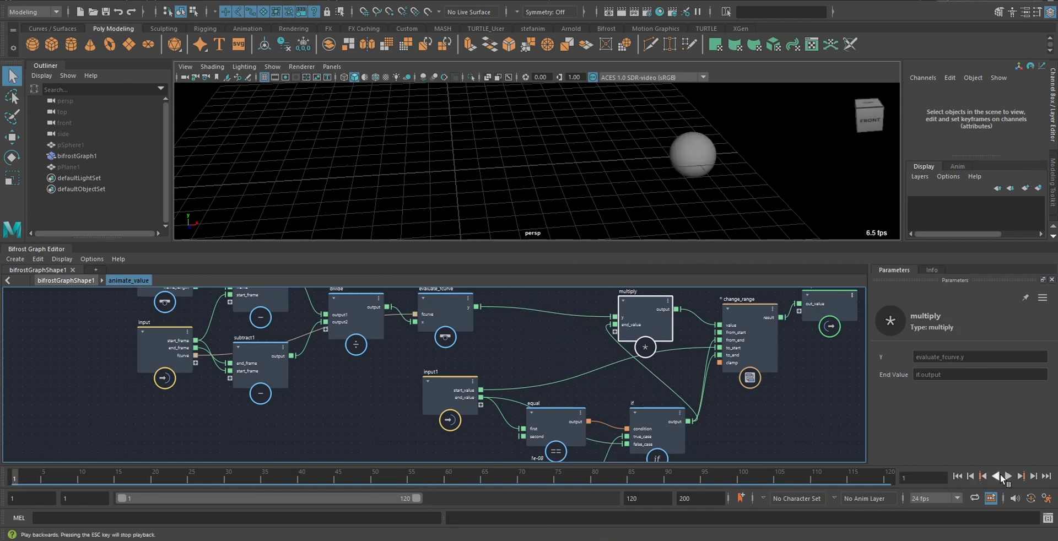
click(999, 476)
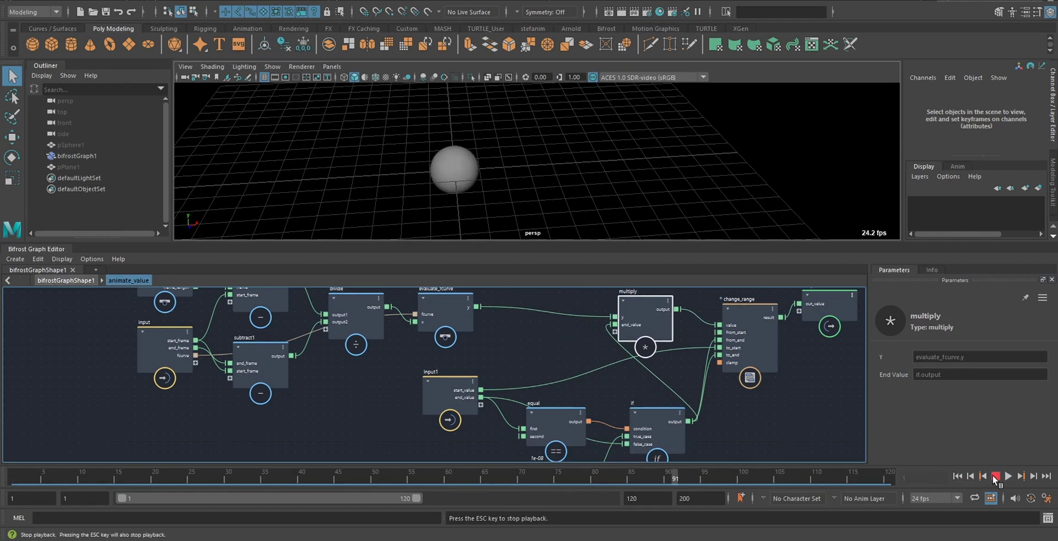
click(996, 476)
click(959, 476)
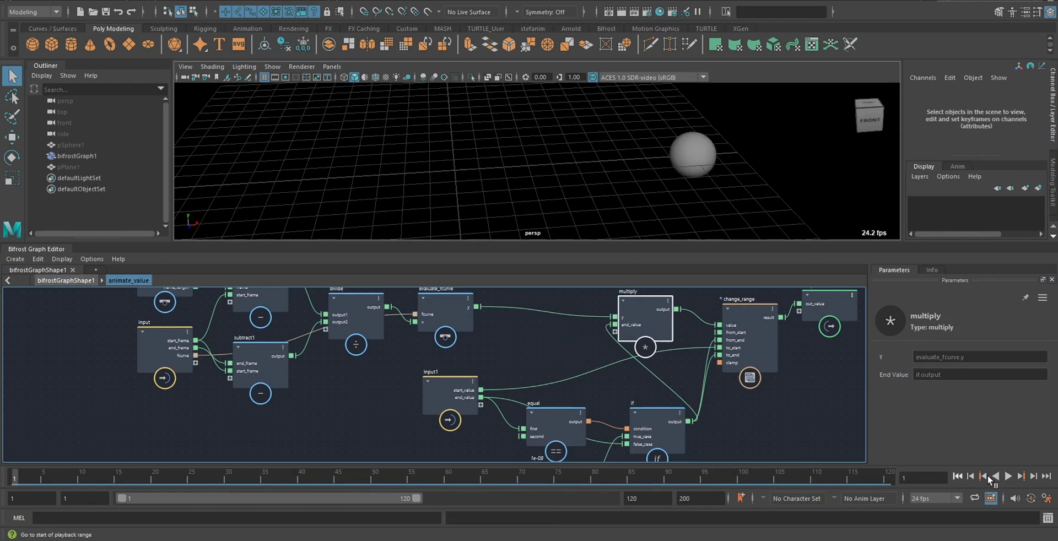
click(1009, 476)
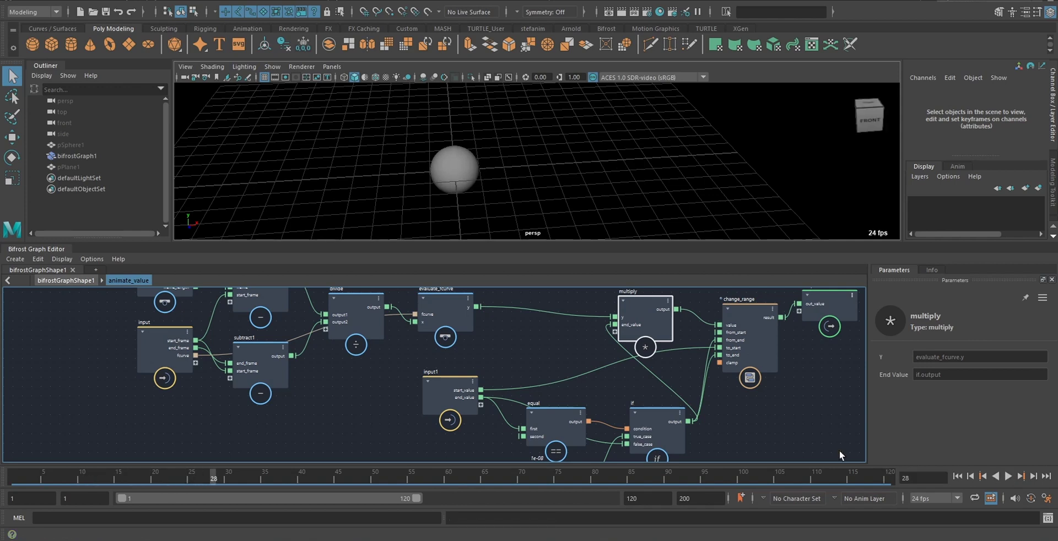
click(761, 374)
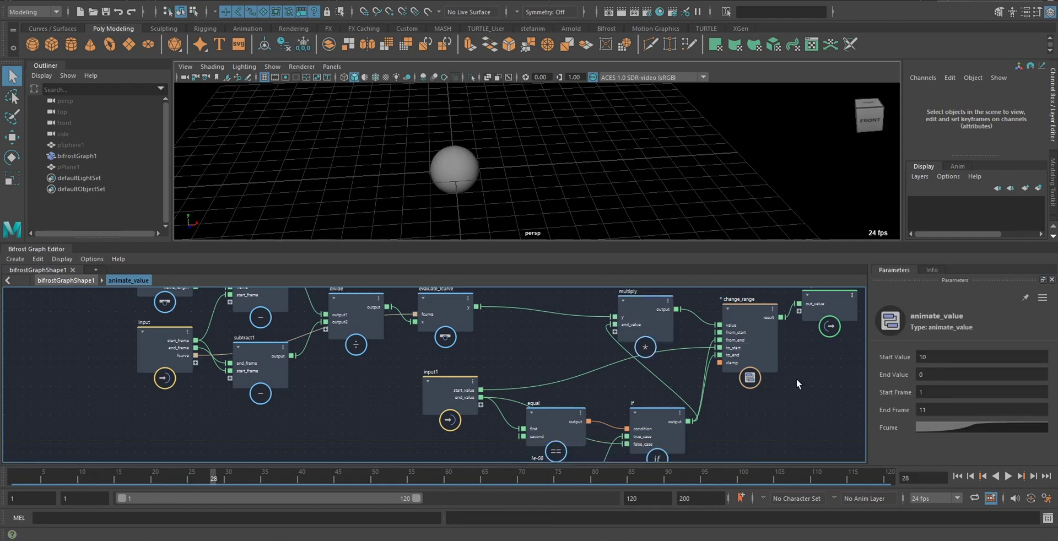
scroll(721, 399, down, 2)
click(15, 475)
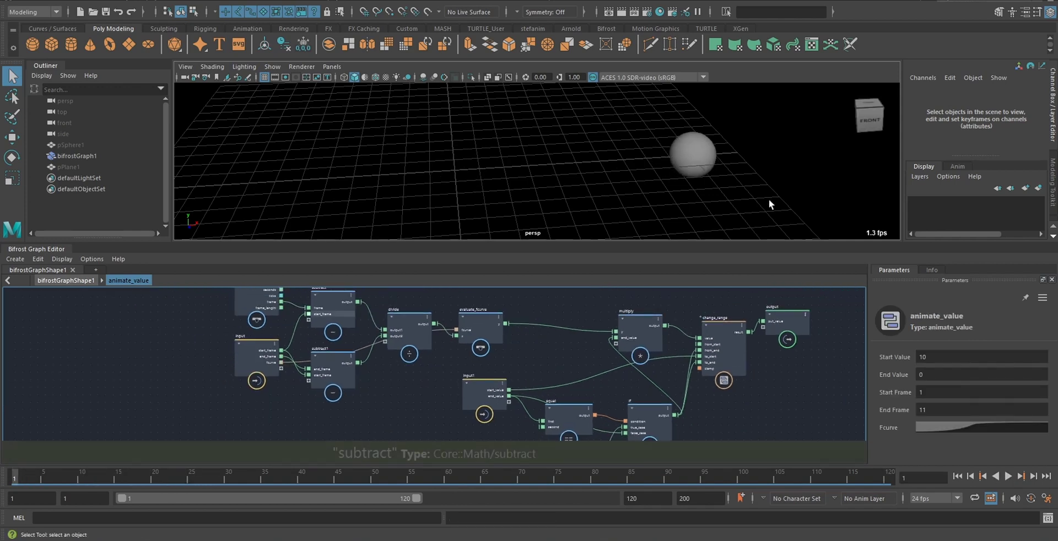
click(1012, 476)
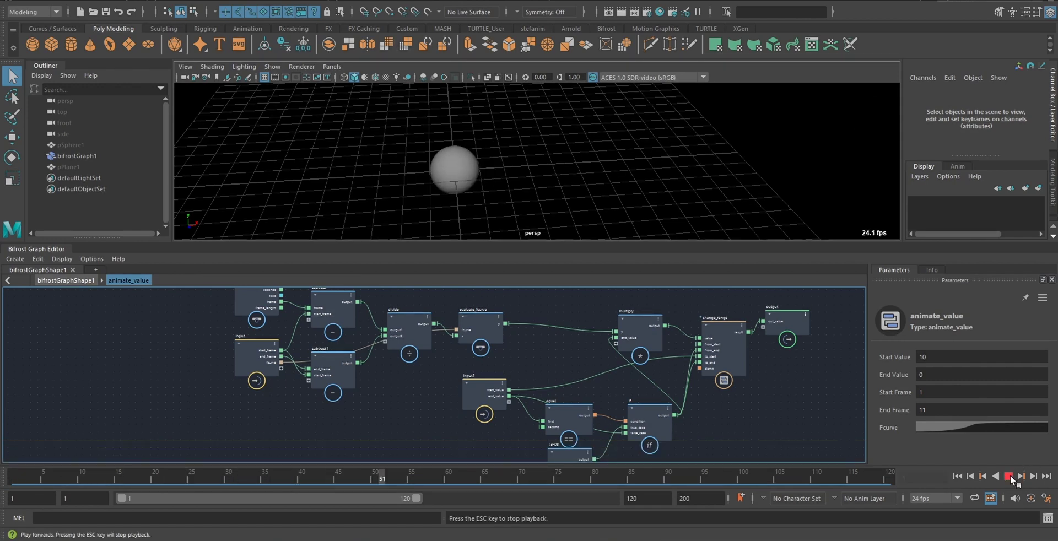
click(1010, 477)
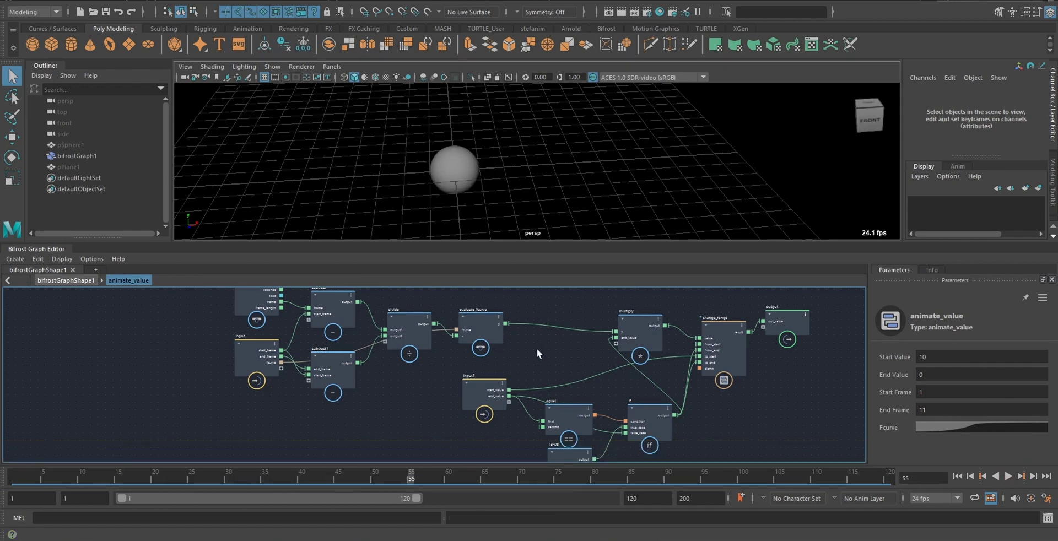
Step: Return to the top-level bifrostGraphShape1 graph and shift animate_value slightly away from scalar_to_vector3
click(72, 279)
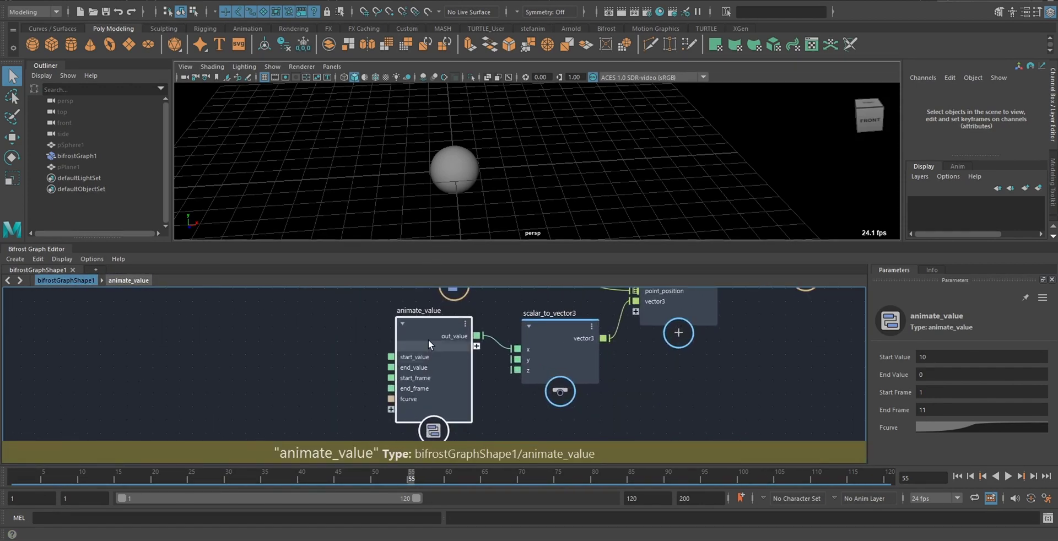
alt+middle_drag(675, 366, 780, 392)
scroll(780, 393, down, 2)
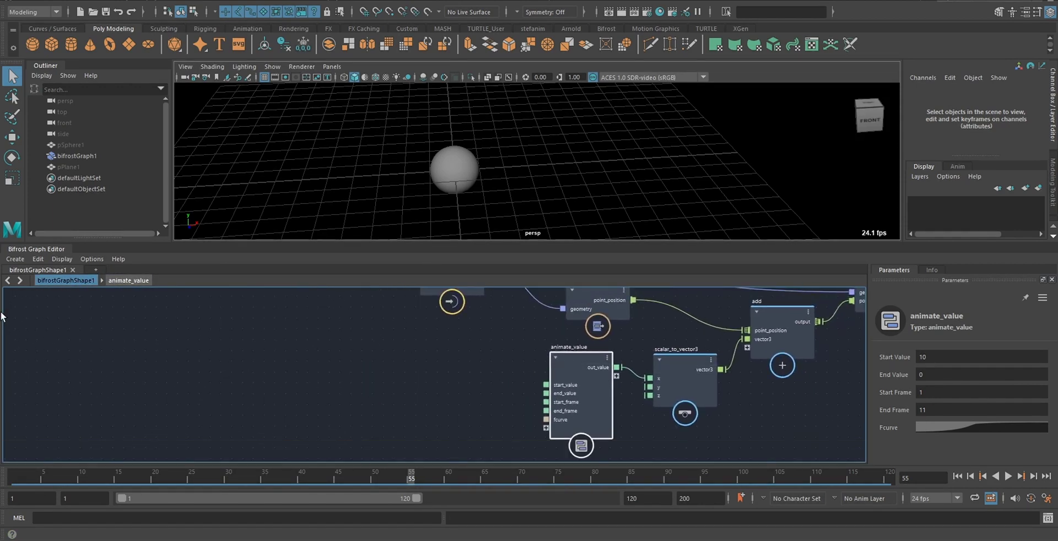
drag(610, 417, 439, 378)
alt+middle_drag(499, 393, 442, 401)
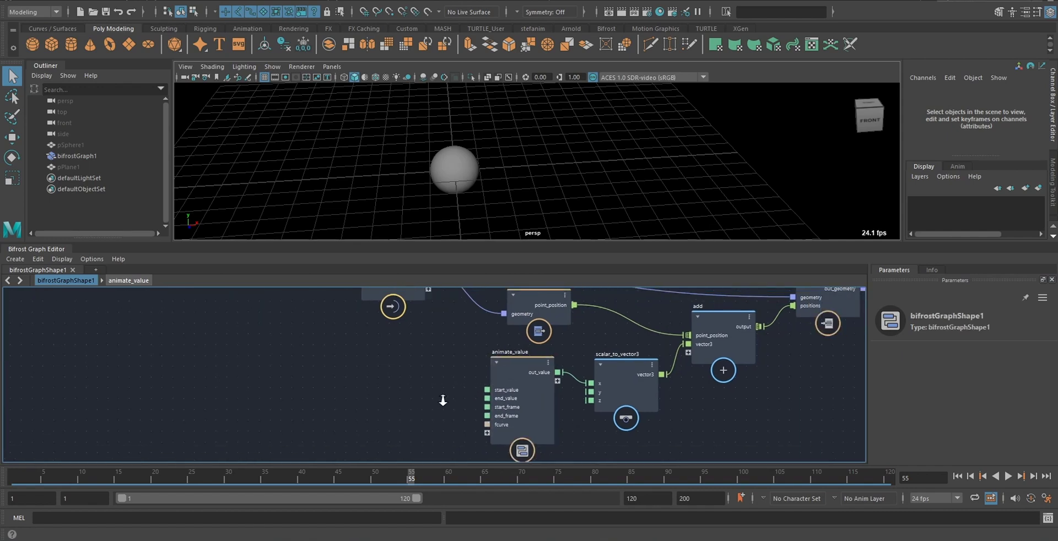
scroll(442, 401, down, 1)
drag(501, 396, 482, 394)
scroll(416, 397, down, 4)
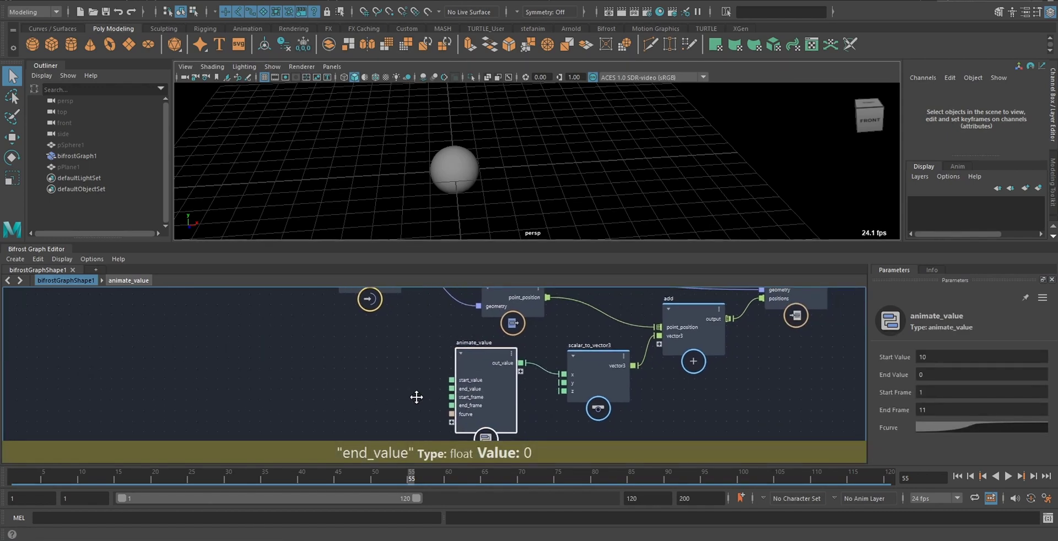
Step: Disconnect animate_value from scalar_to_vector3 and set_point_position from the output, and move animate_value clear of the other nodes
mouse_move(502, 366)
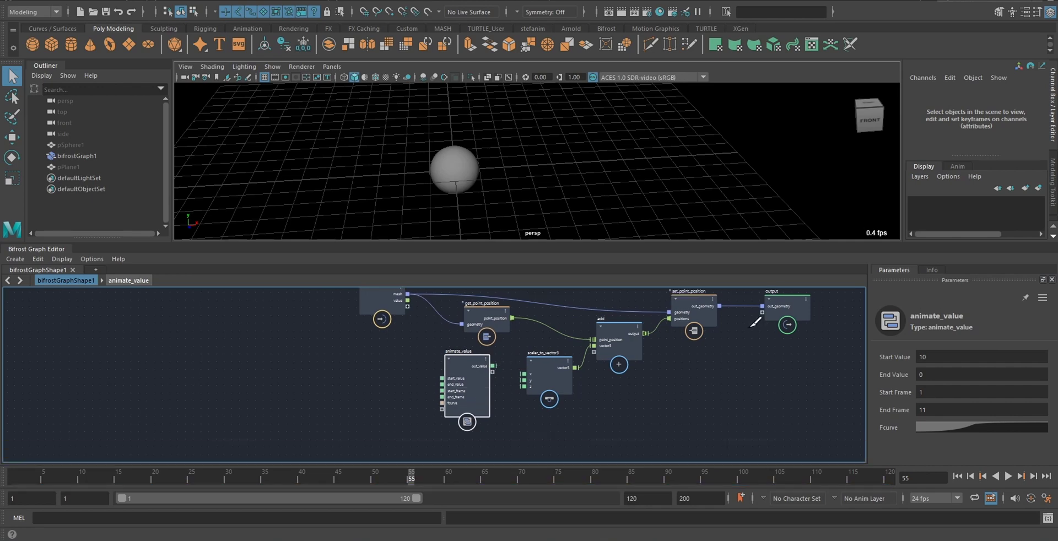
drag(478, 382, 383, 414)
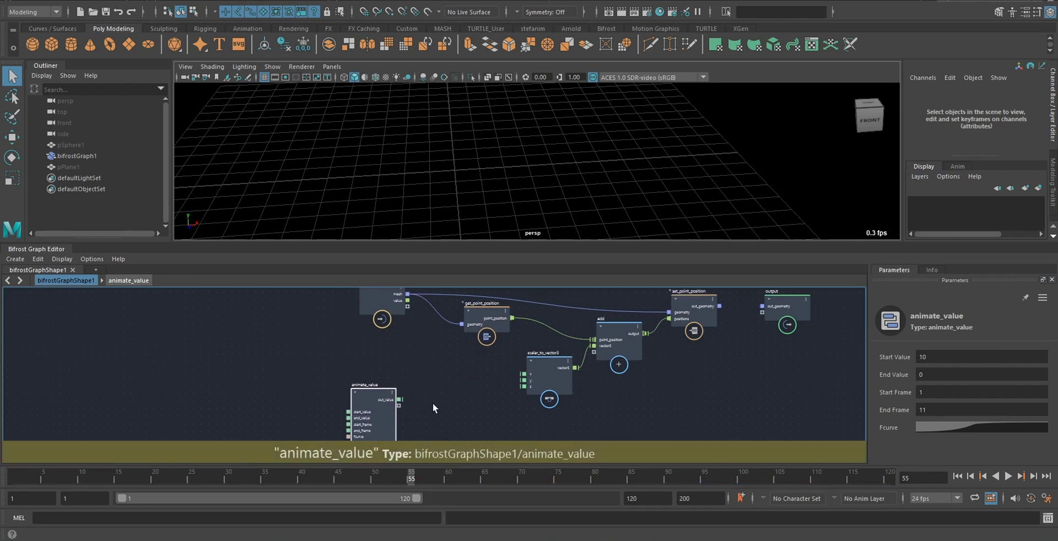
alt+middle_drag(432, 403, 471, 378)
alt+right_drag(471, 379, 427, 354)
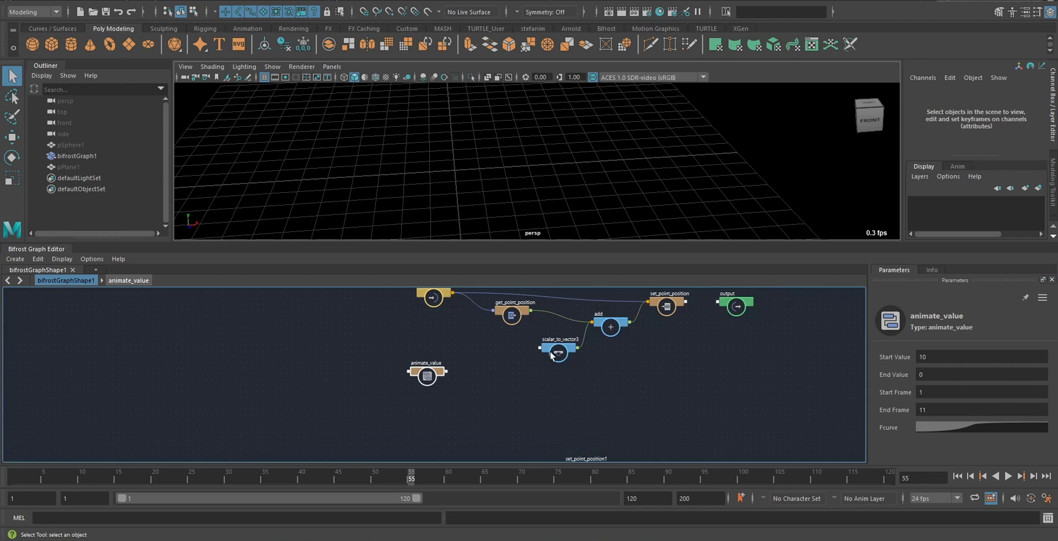
Step: Move the animate_value node into the scattered-points network, placing it just below the scatter_points node
middle_drag(534, 410, 621, 314)
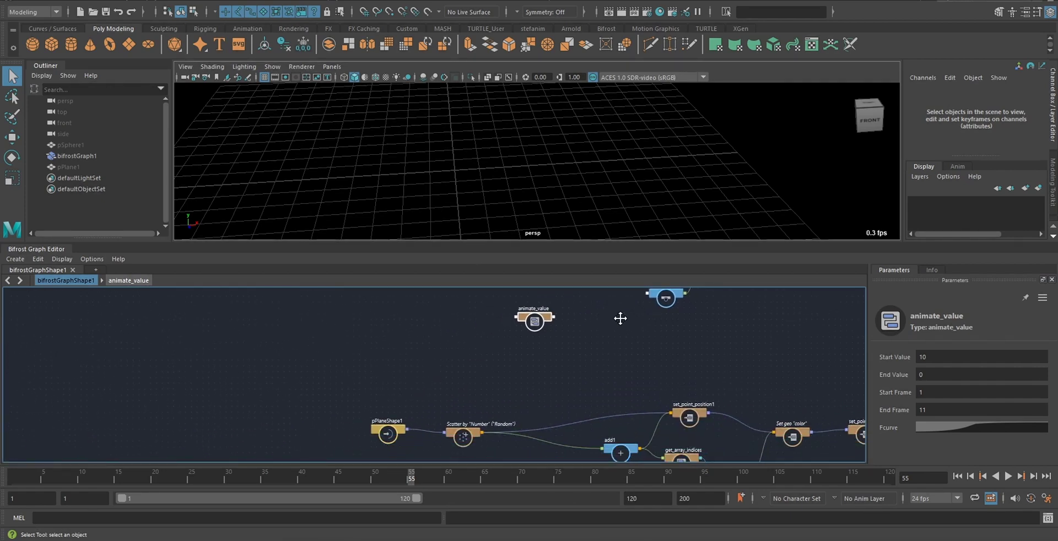
drag(544, 316, 481, 390)
middle_drag(541, 353, 571, 297)
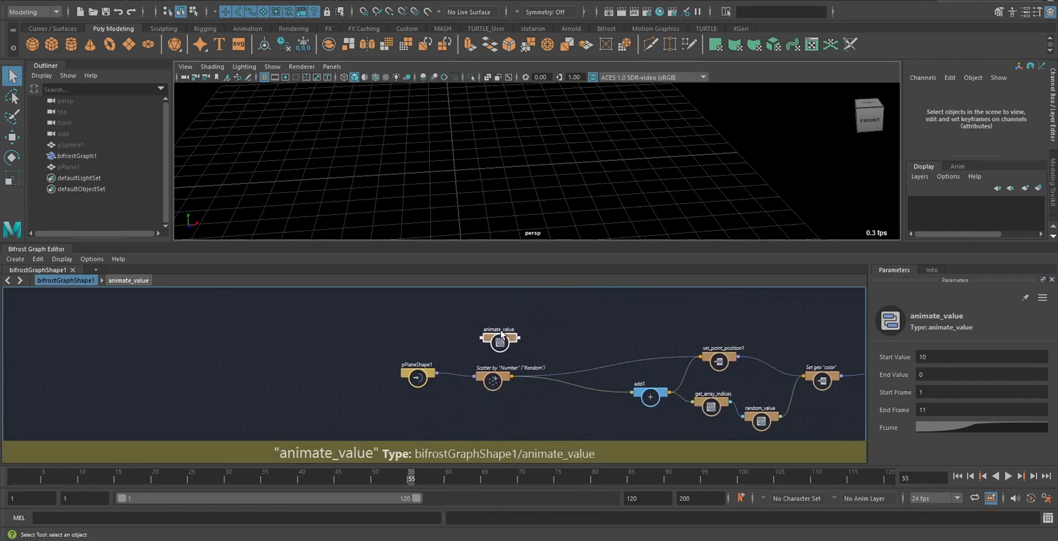
drag(498, 332, 484, 414)
scroll(573, 378, up, 2)
middle_drag(574, 379, 574, 299)
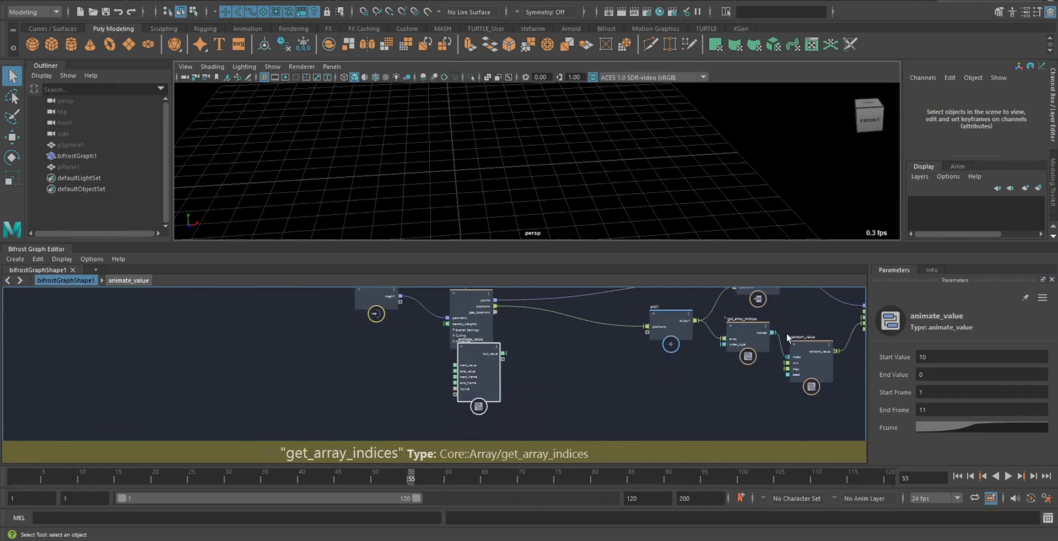
click(930, 376)
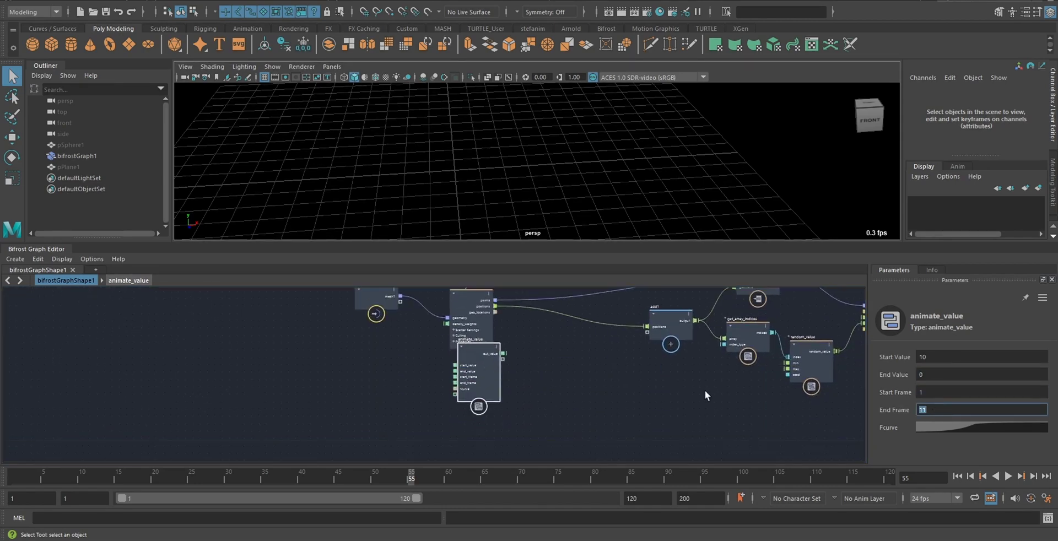
text(11)
drag(483, 363, 527, 389)
click(583, 343)
alt+drag(529, 168, 570, 166)
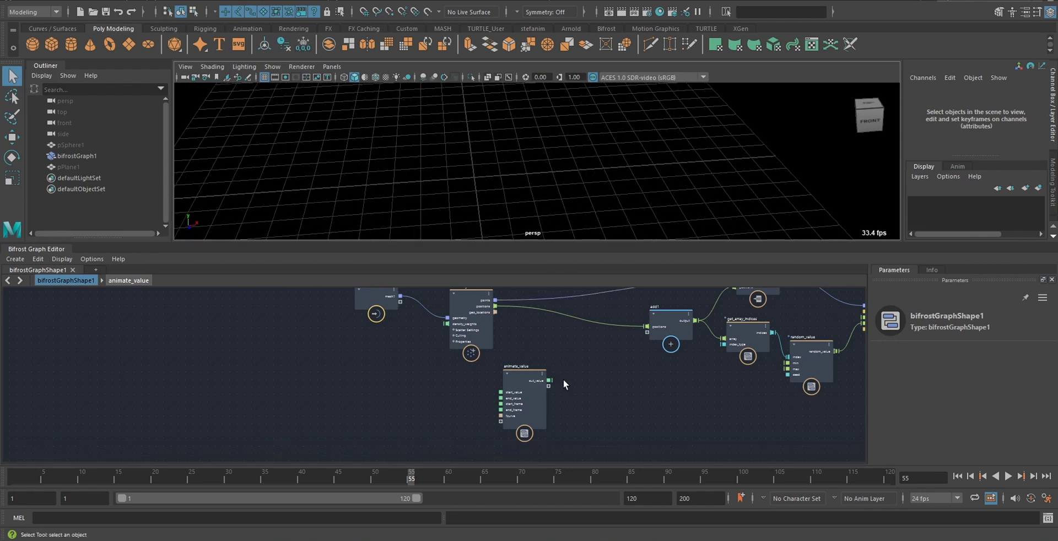
Step: Connect set_point_shape's out_points to output1 and return the timeline to frame 1
alt+middle_drag(564, 380, 513, 406)
alt+right_drag(512, 406, 550, 412)
drag(414, 353, 428, 342)
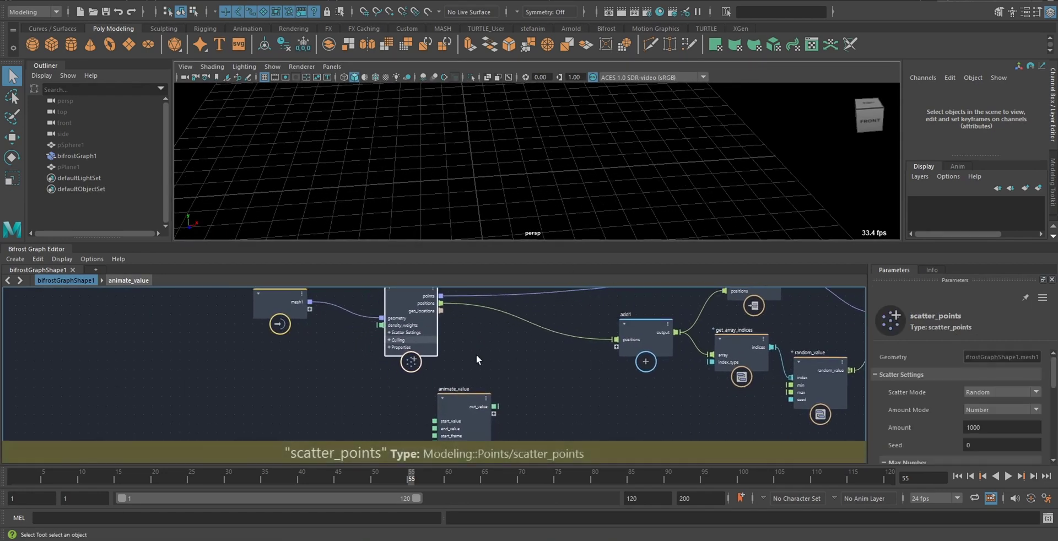
scroll(477, 359, down, 3)
alt+middle_drag(739, 380, 528, 411)
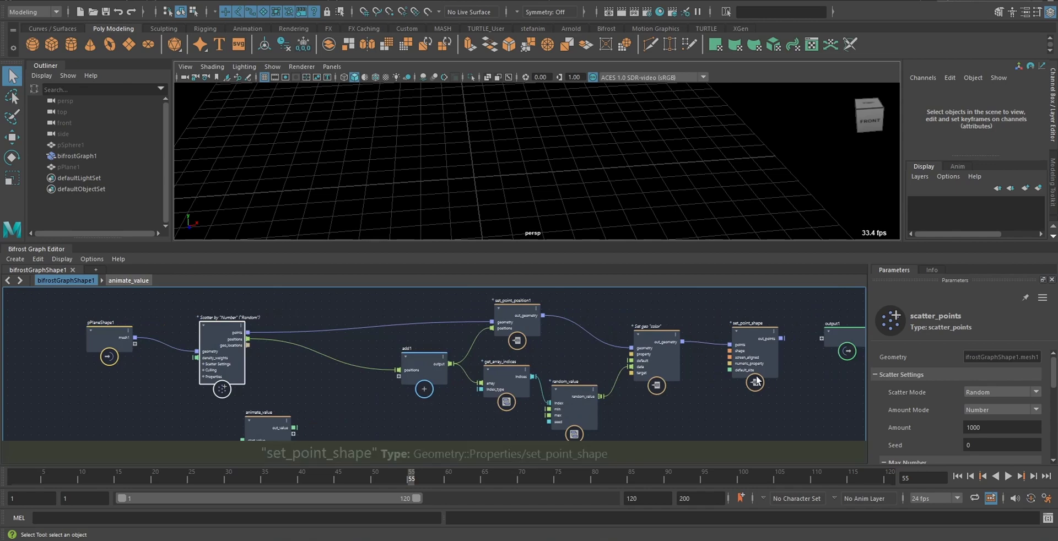
drag(727, 338, 766, 338)
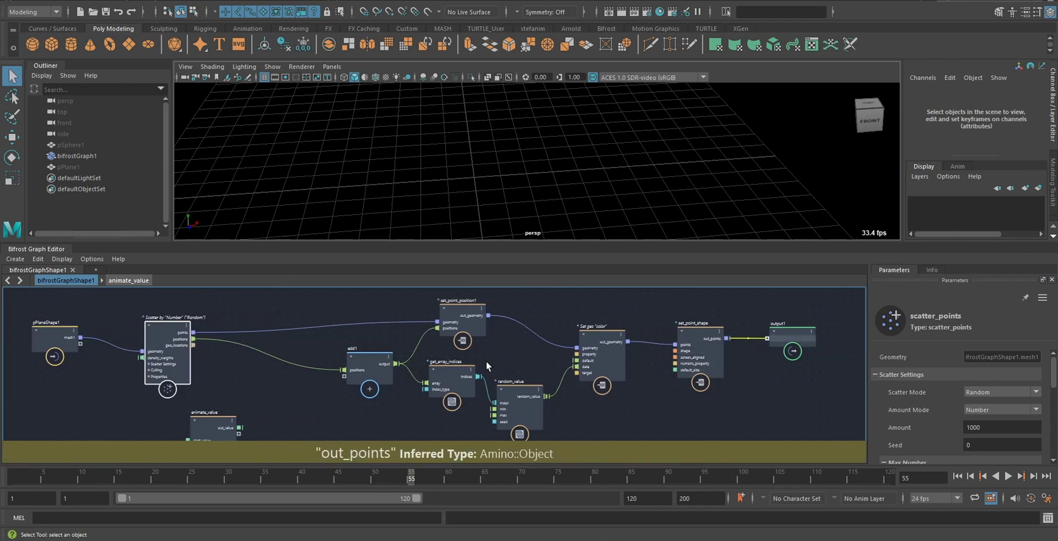
alt+right_drag(711, 183, 475, 179)
alt+drag(474, 180, 472, 169)
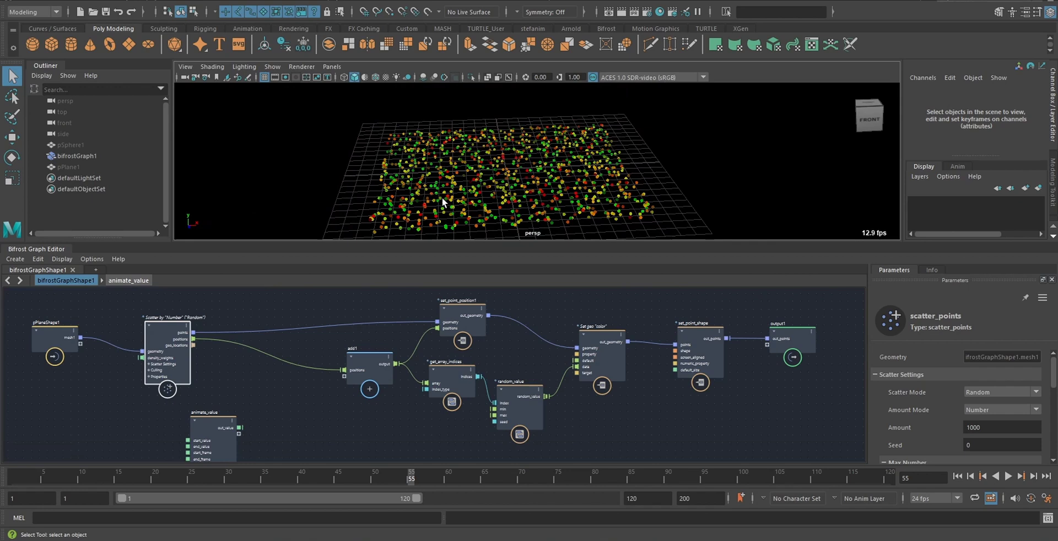
click(18, 478)
key(alt+v)
click(15, 477)
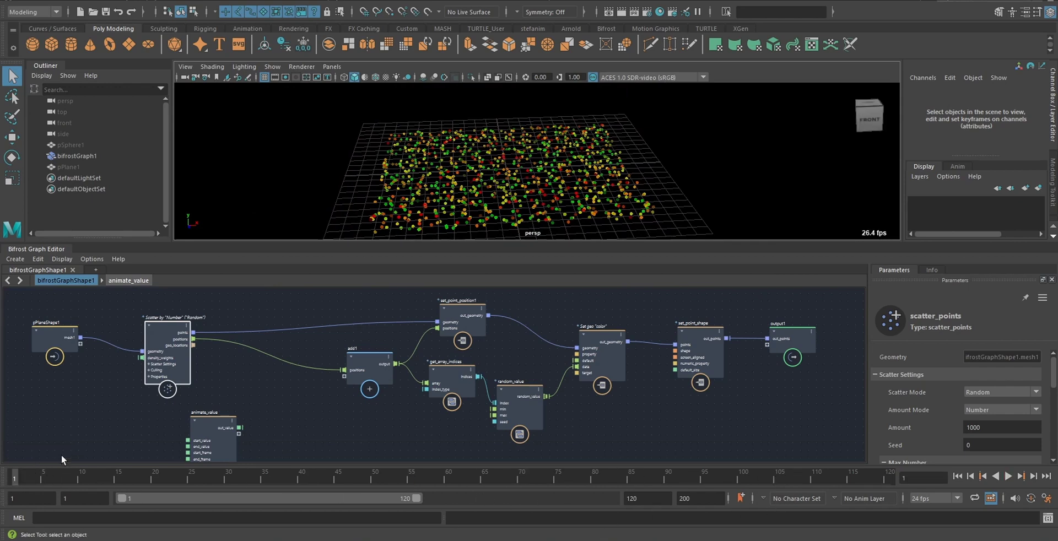
Step: Shift add1 slightly toward scatter_points and add a scalar_to_vector3 node between animate_value and add1
drag(371, 389, 353, 380)
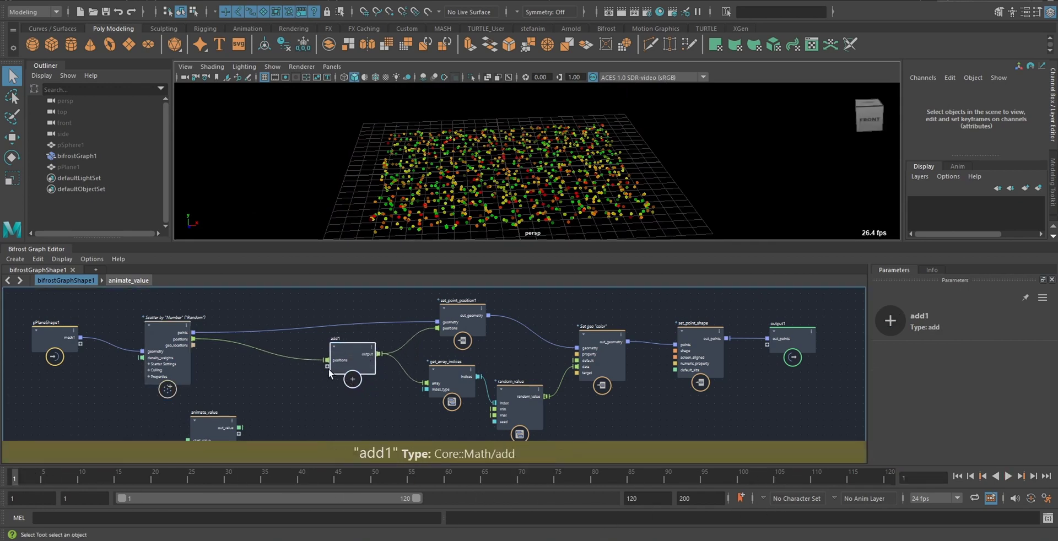
alt+middle_drag(313, 391, 409, 371)
scroll(369, 405, up, 1)
key(Tab)
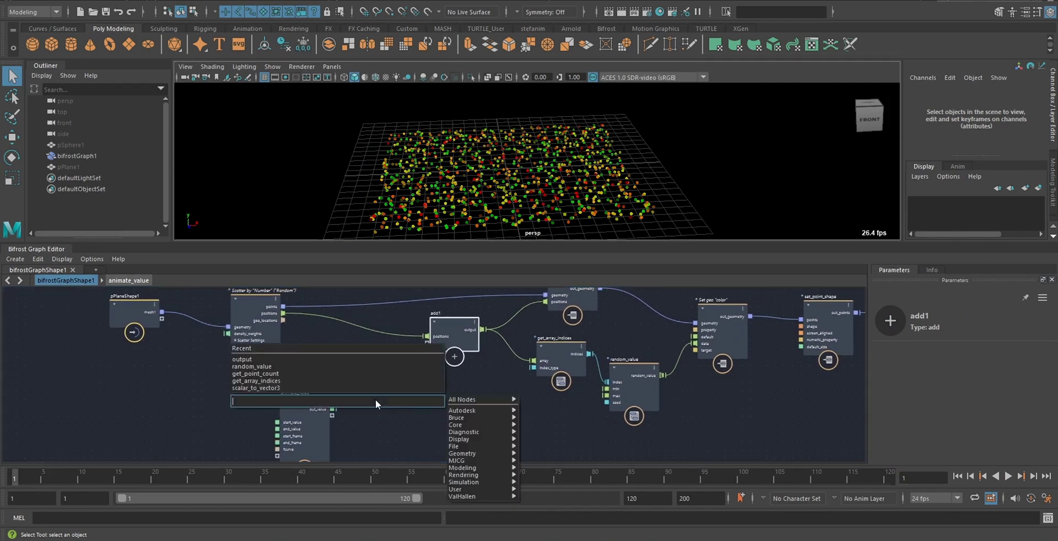
text(sca)
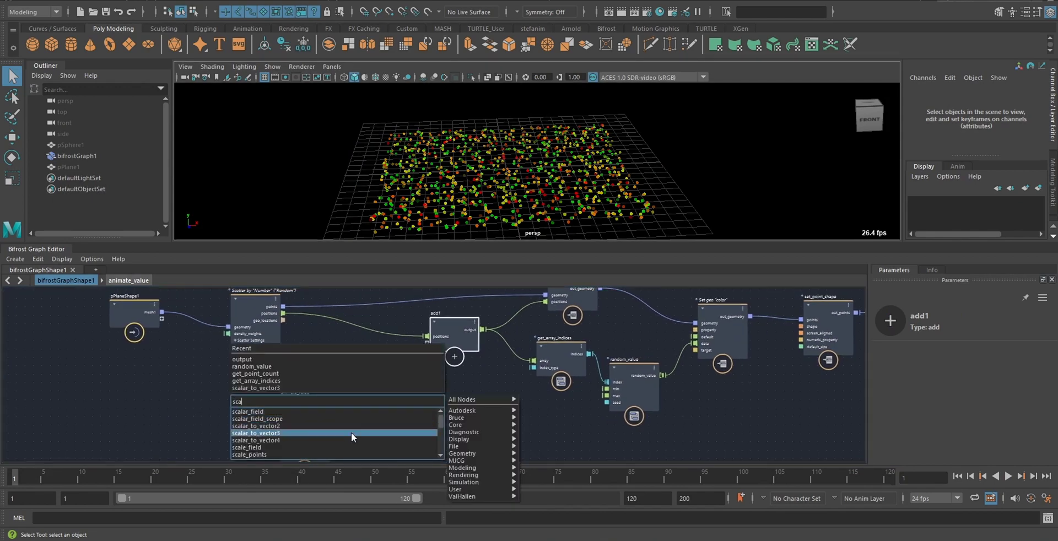
click(351, 433)
drag(376, 421, 397, 382)
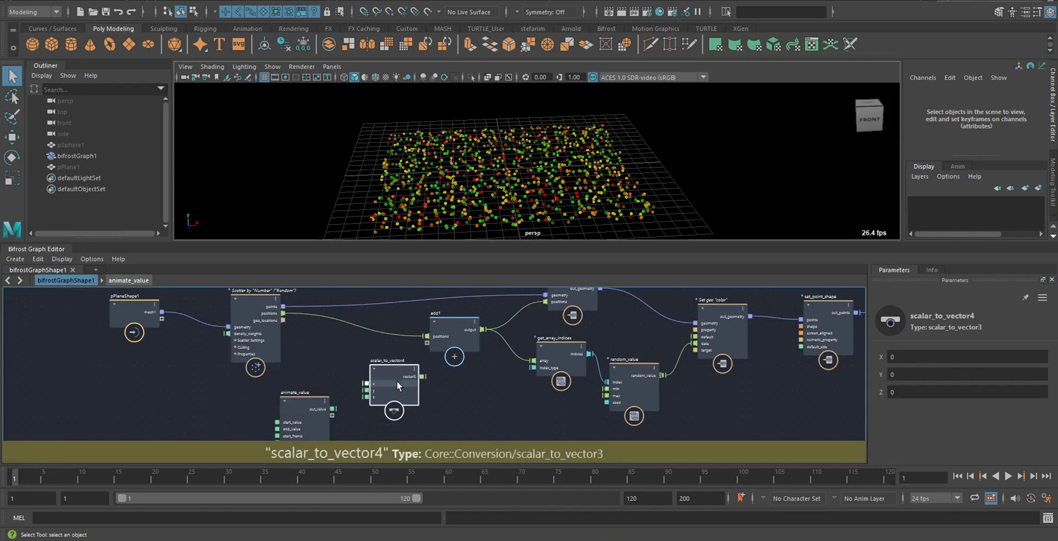
Step: Set animate_value's Start Value to 0, End Value to 10, Start Frame to 10 and End Frame to 25
click(312, 411)
double_click(957, 360)
text(0)
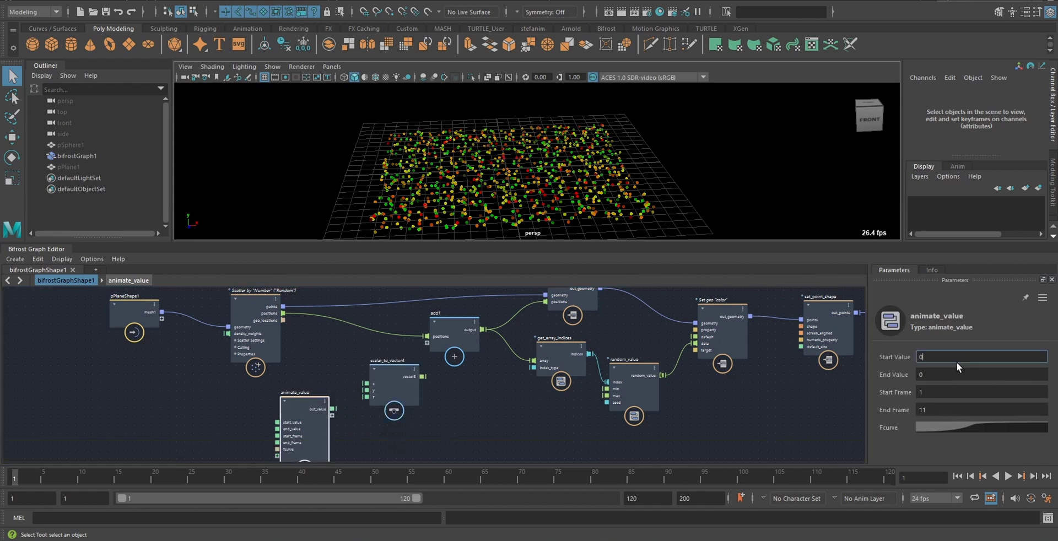
key(Tab)
text(1)
key(Tab)
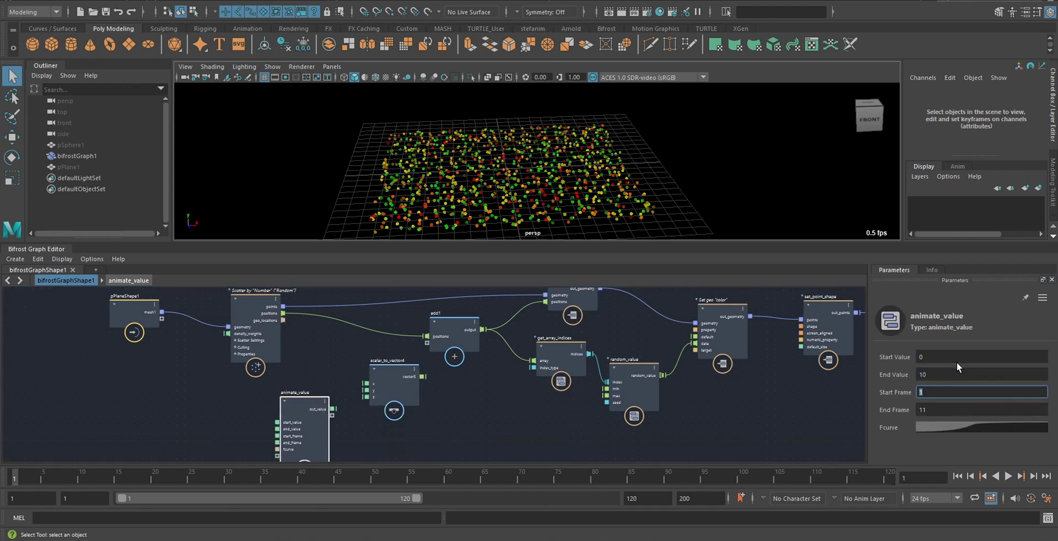
text(10)
key(Tab)
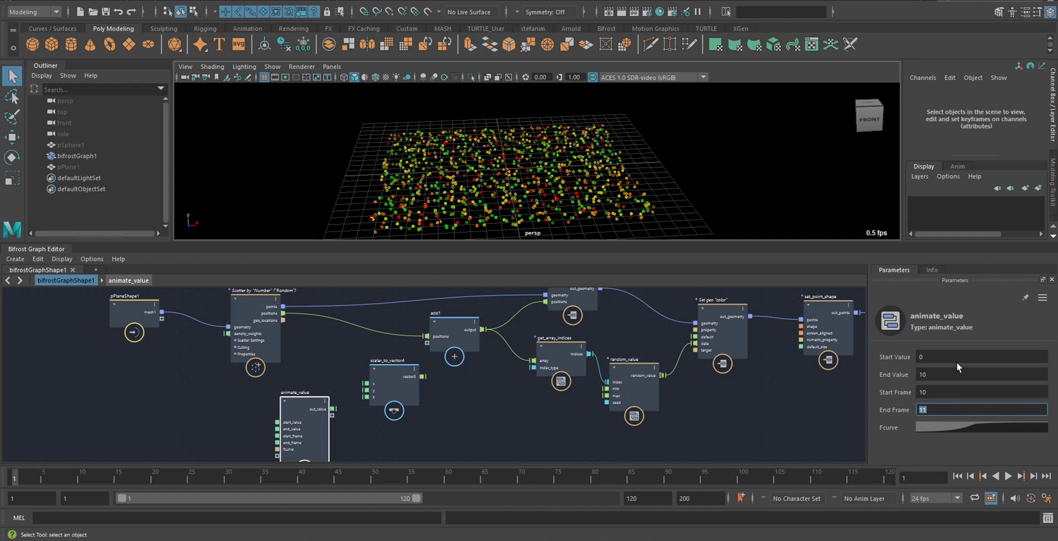
text(25)
key(Return)
Step: Open animate_value's Fcurve editor, examine the curve's shape and close it
click(958, 432)
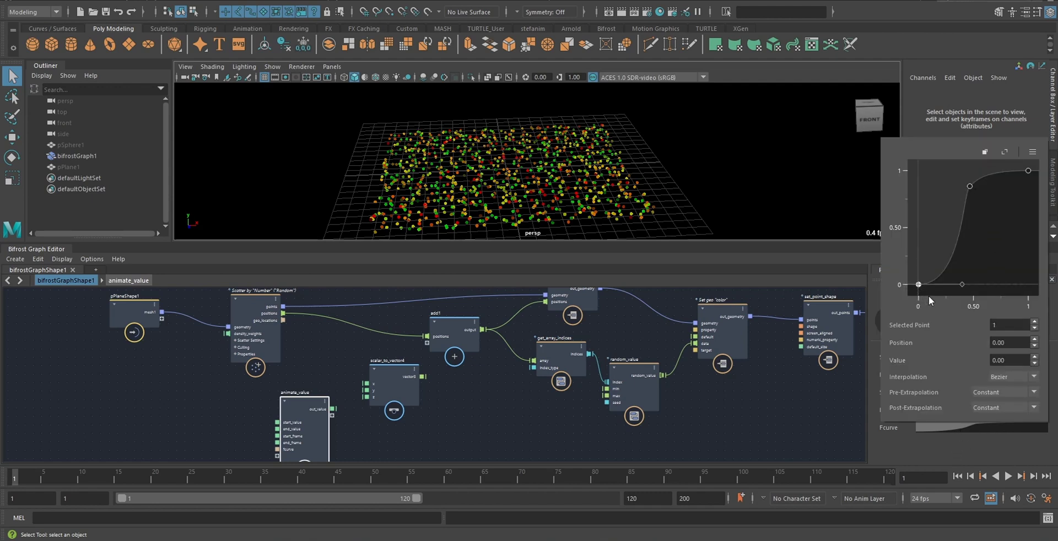
click(897, 238)
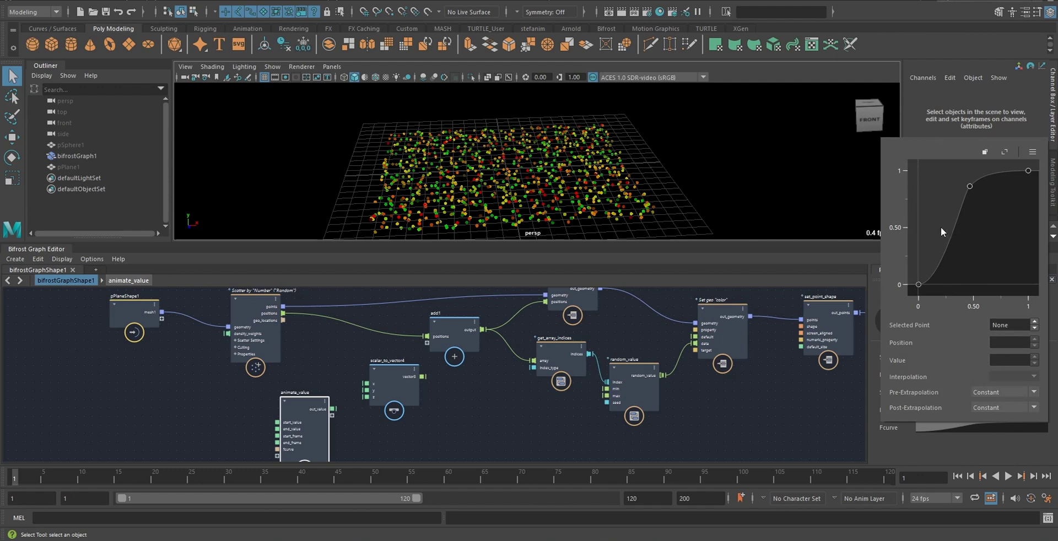
click(523, 394)
Step: Connect animate_value's out_value to the y input of the new vector conversion node, and its vector3 output to add1
alt+middle_drag(454, 396, 463, 391)
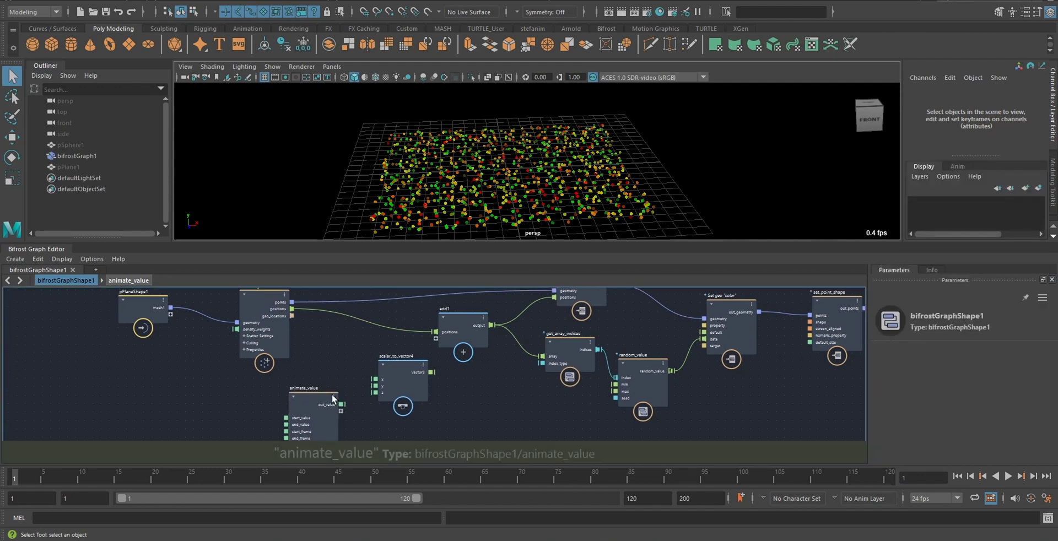
mouse_move(342, 406)
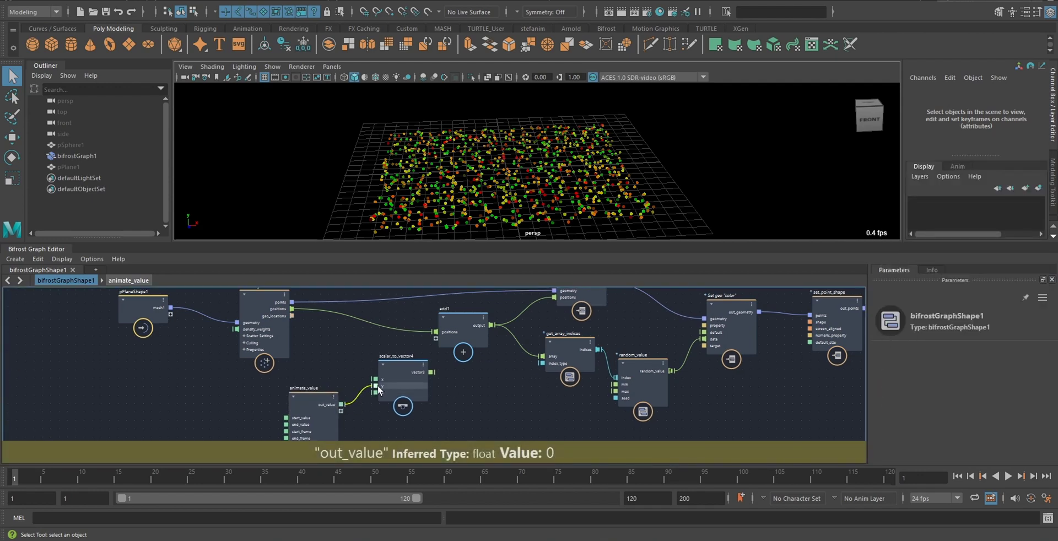
drag(432, 372, 437, 339)
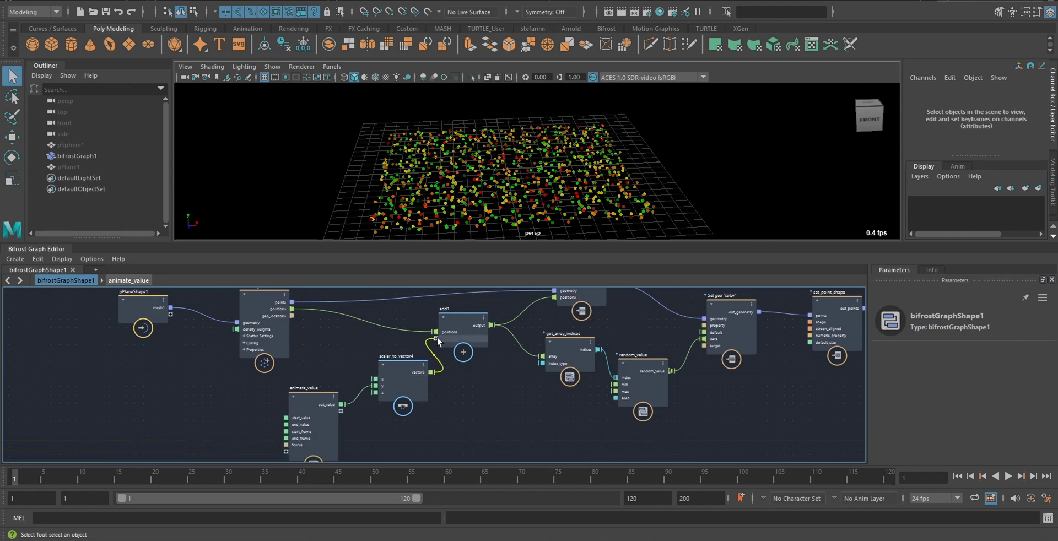
Step: Enlarge the viewport, play the animation to check the scattered points' vertical motion, and go back to frame 1
alt+right_drag(735, 123, 503, 220)
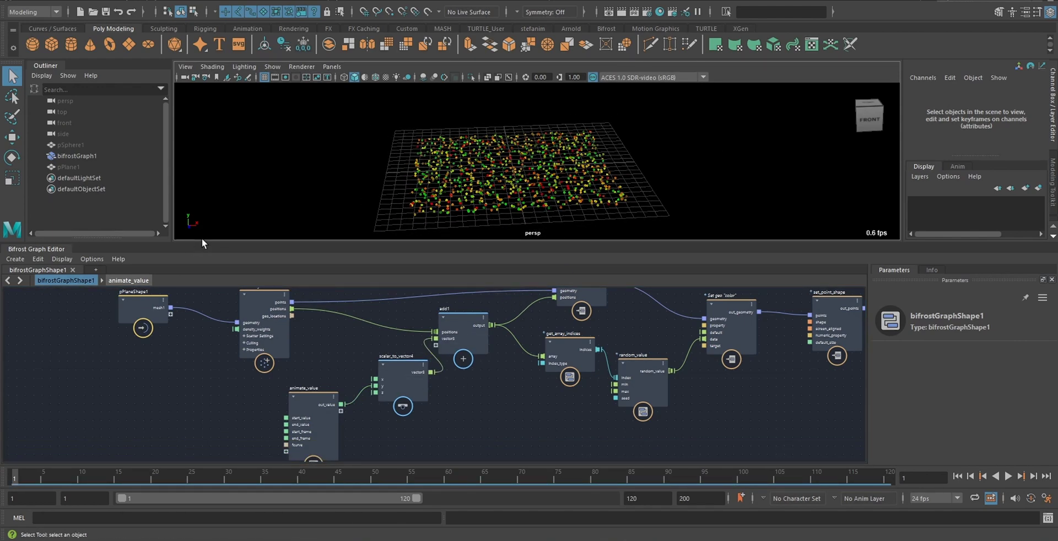
drag(204, 241, 204, 266)
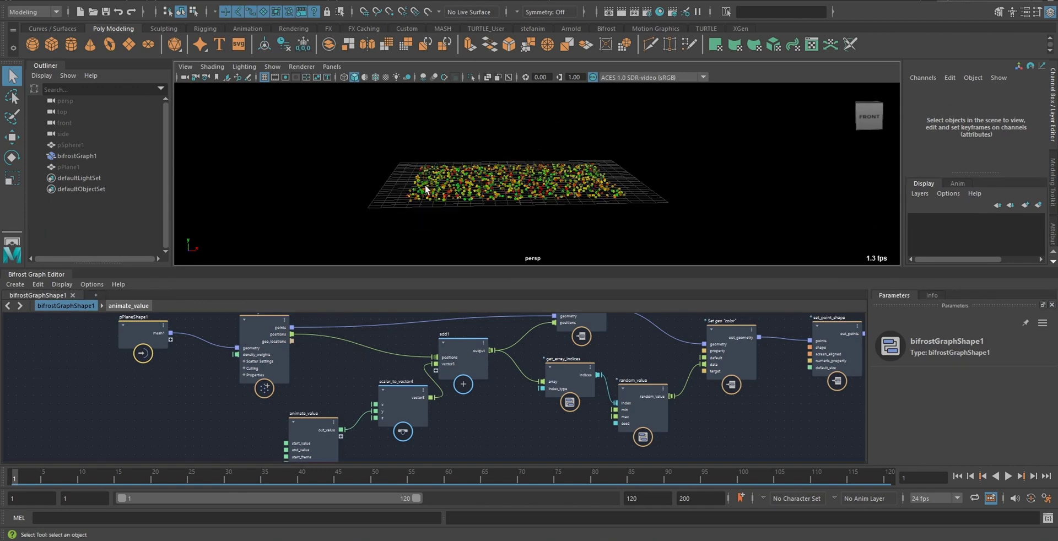
click(1008, 476)
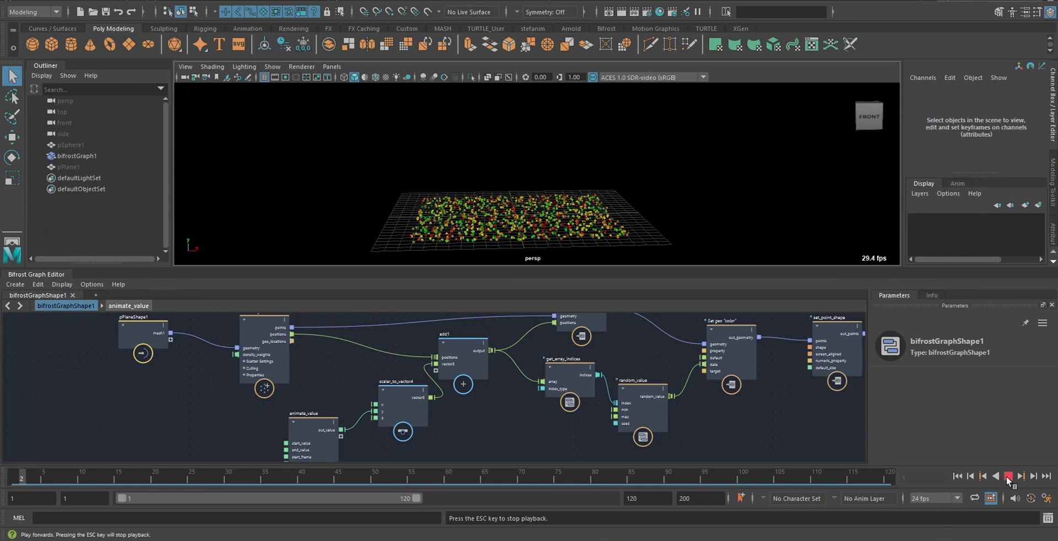
alt+drag(645, 182, 765, 309)
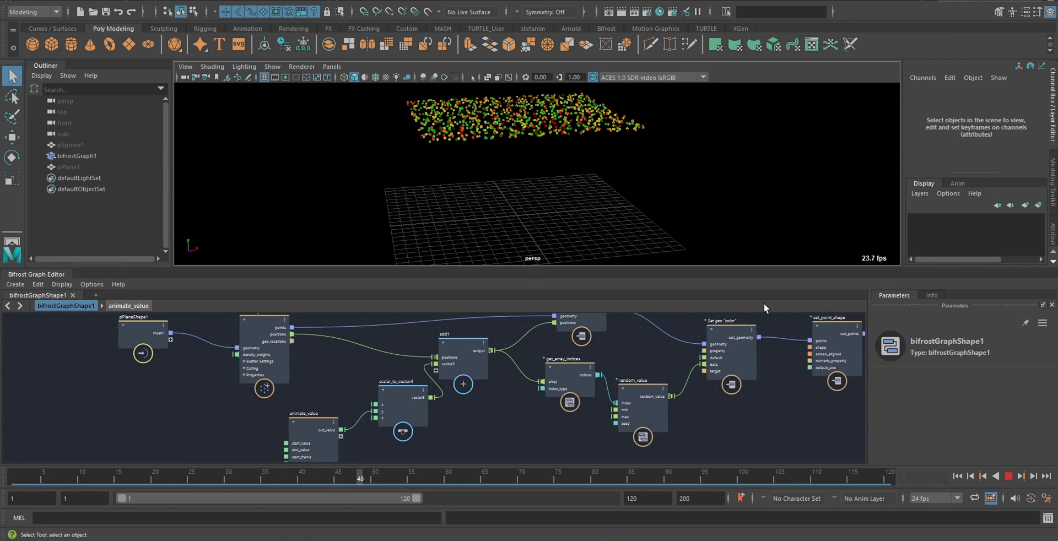
click(997, 476)
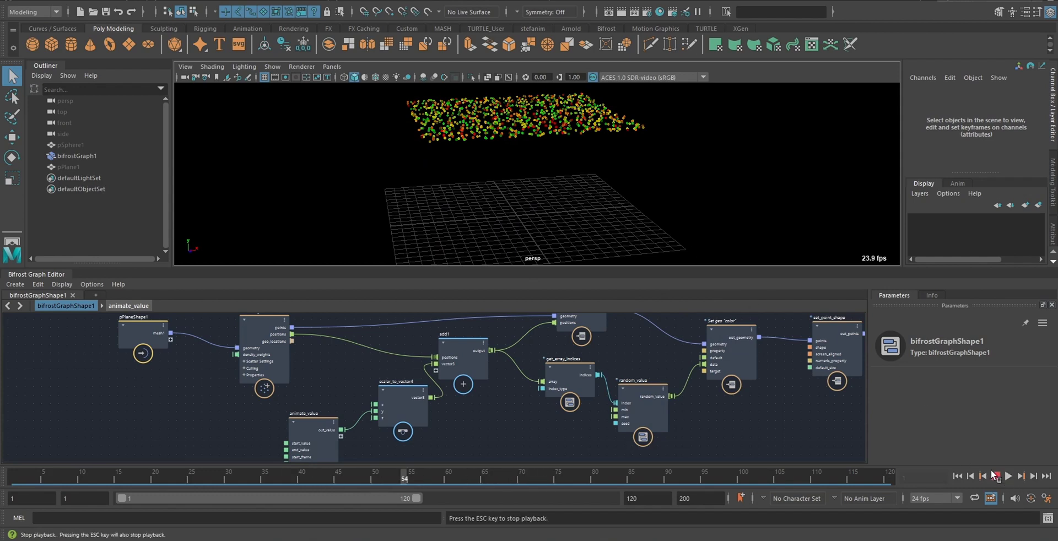
click(995, 476)
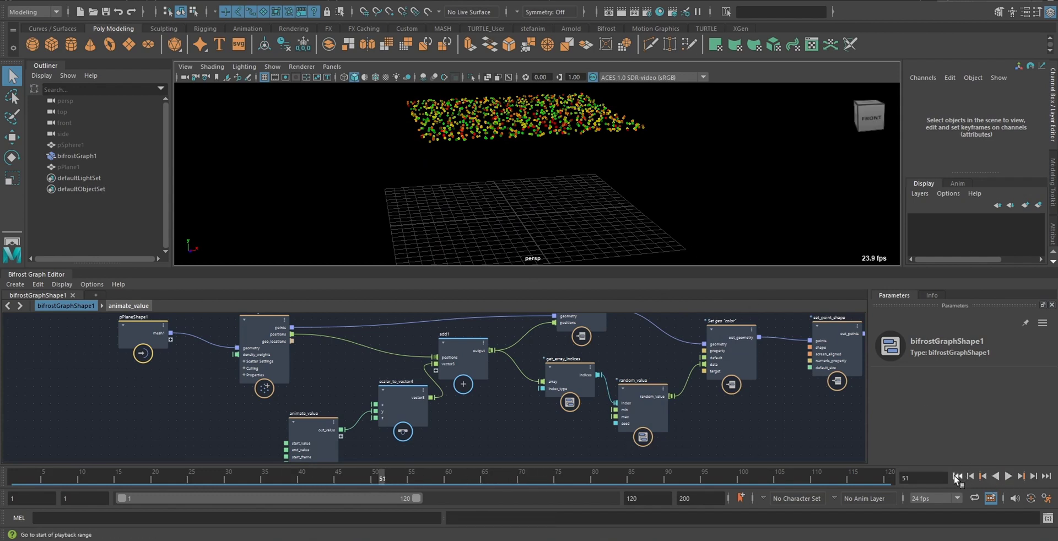
click(958, 477)
Step: Examine animate_value's inputs, particularly start_frame, and its place in the scattered-points network
middle_drag(419, 328, 478, 278)
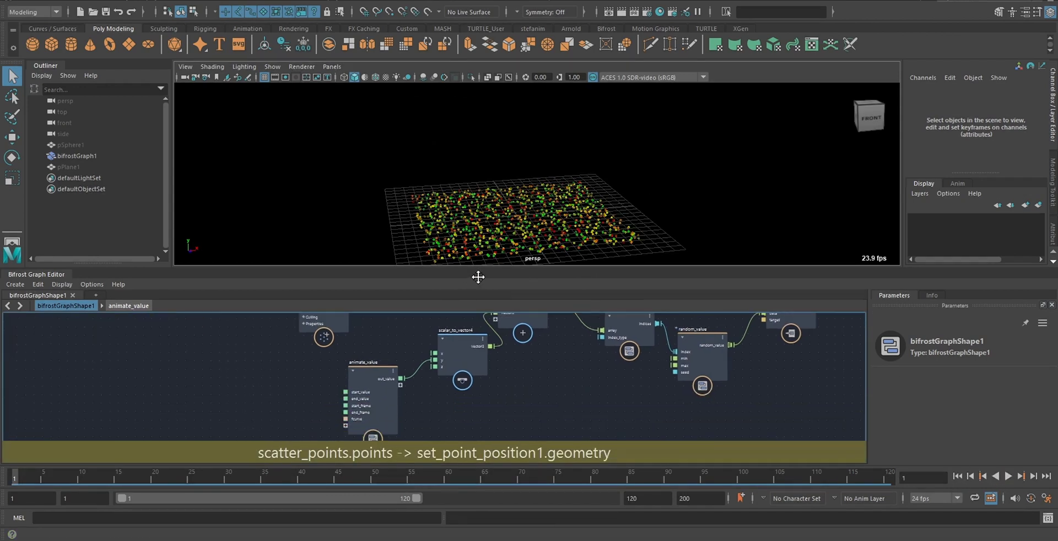
scroll(474, 364, up, 5)
click(457, 367)
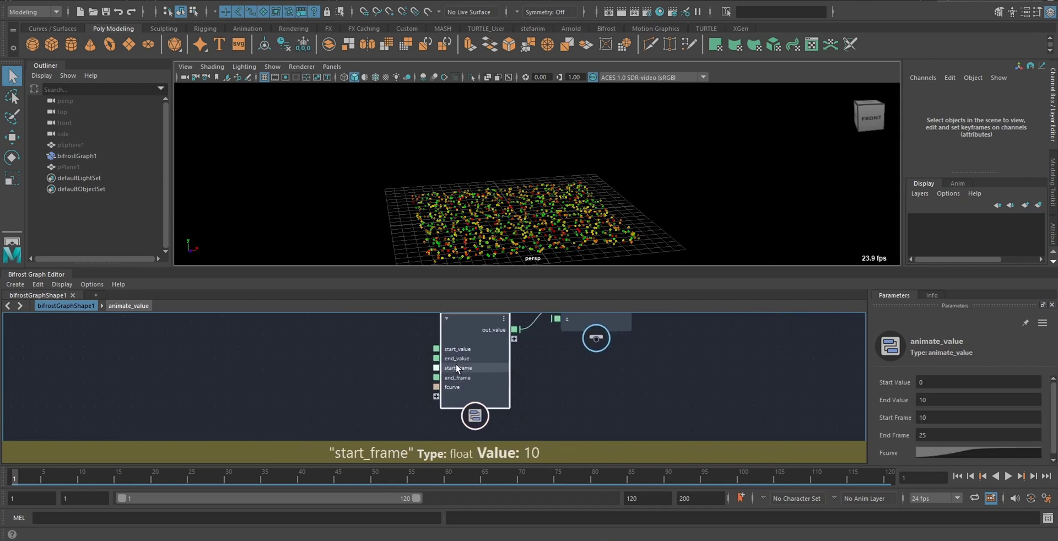
drag(456, 364, 457, 369)
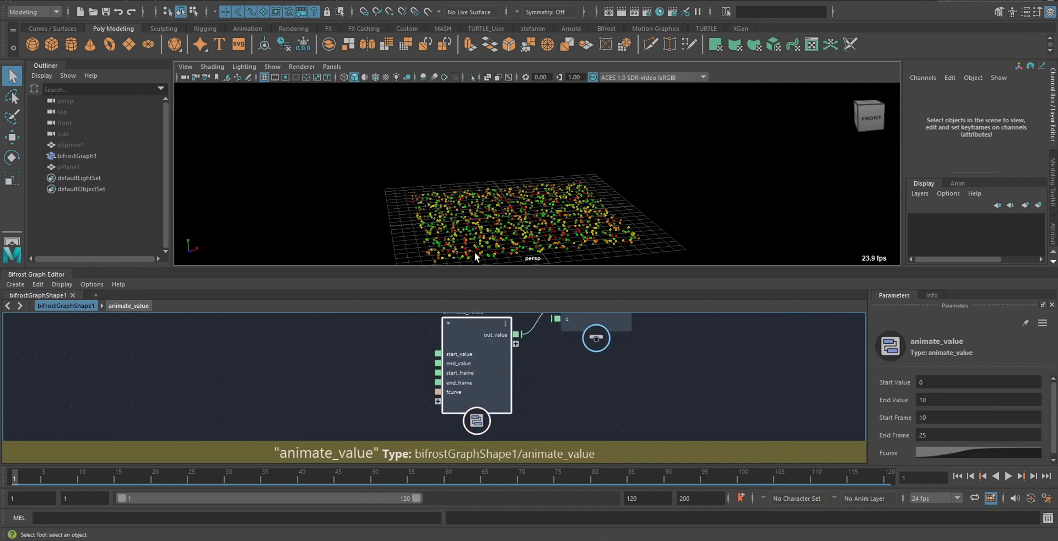
alt+right_drag(608, 392, 537, 381)
alt+middle_drag(538, 381, 591, 406)
alt+middle_drag(439, 373, 454, 418)
alt+right_drag(454, 418, 409, 375)
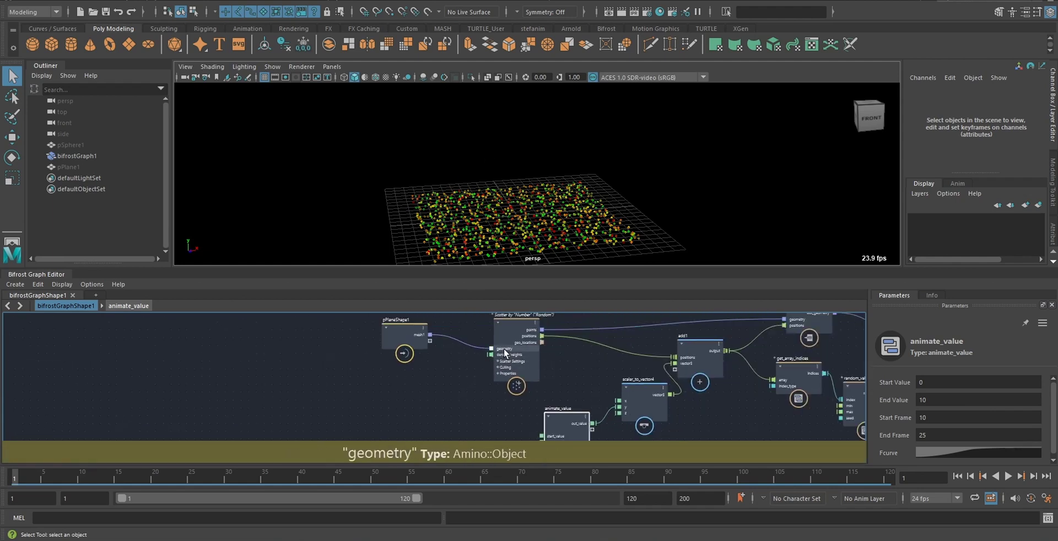
Step: Shift the pPlaneShape1 and scatter_points nodes aside and add a sequence_array node beside animate_value
drag(423, 341, 244, 326)
drag(506, 354, 431, 335)
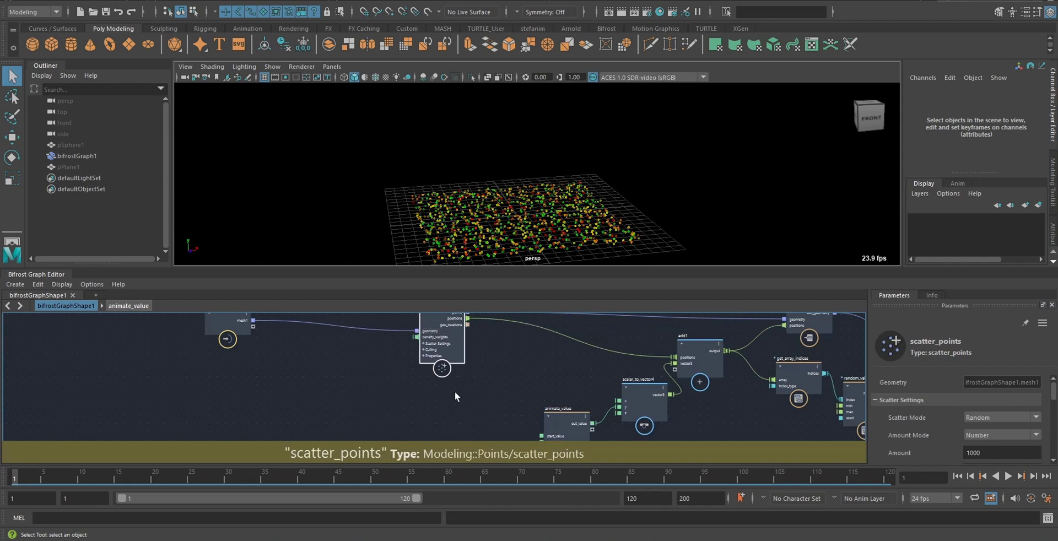
alt+middle_drag(474, 422, 442, 375)
alt+right_drag(431, 404, 494, 382)
key(Tab)
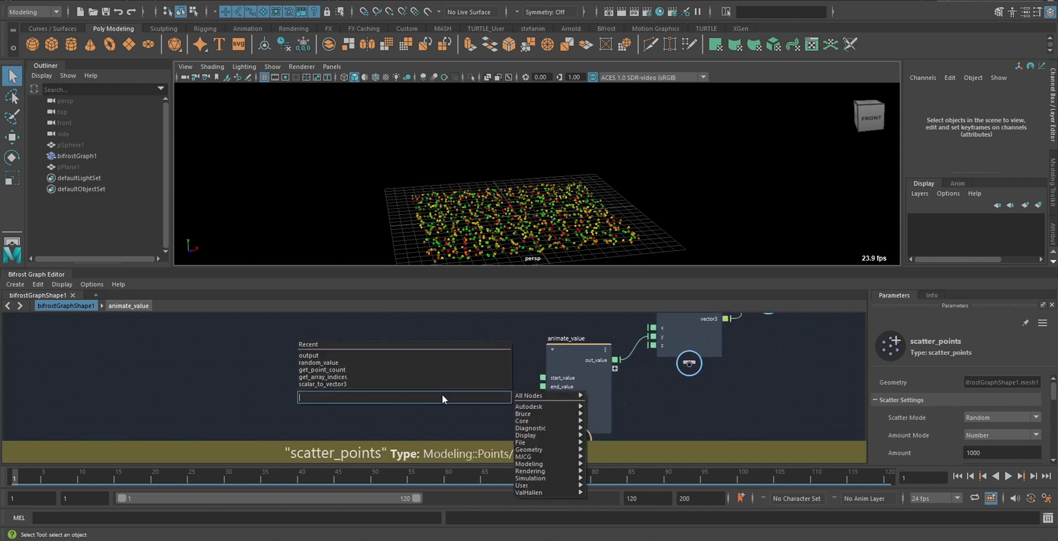
text(seq)
key(Down)
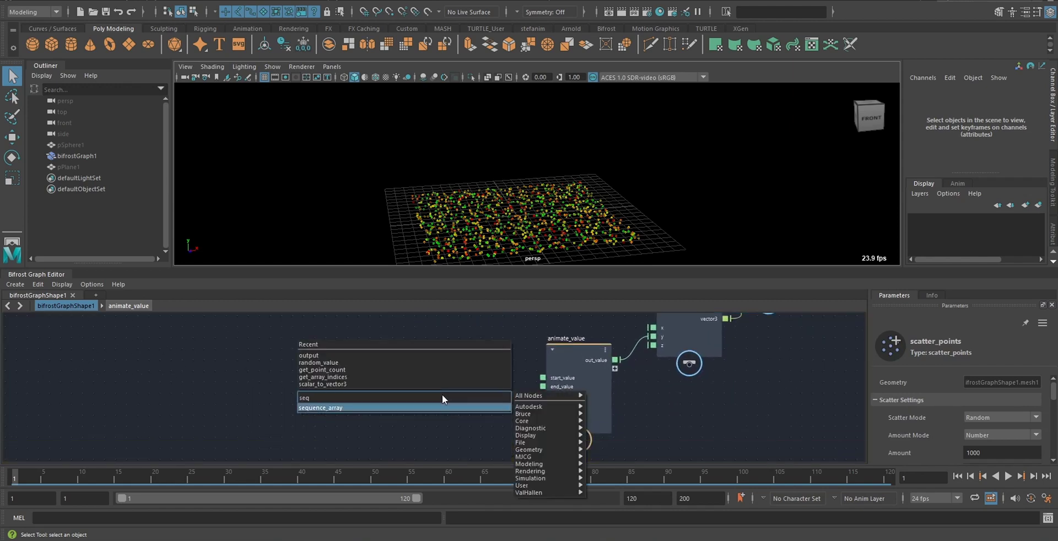
key(Return)
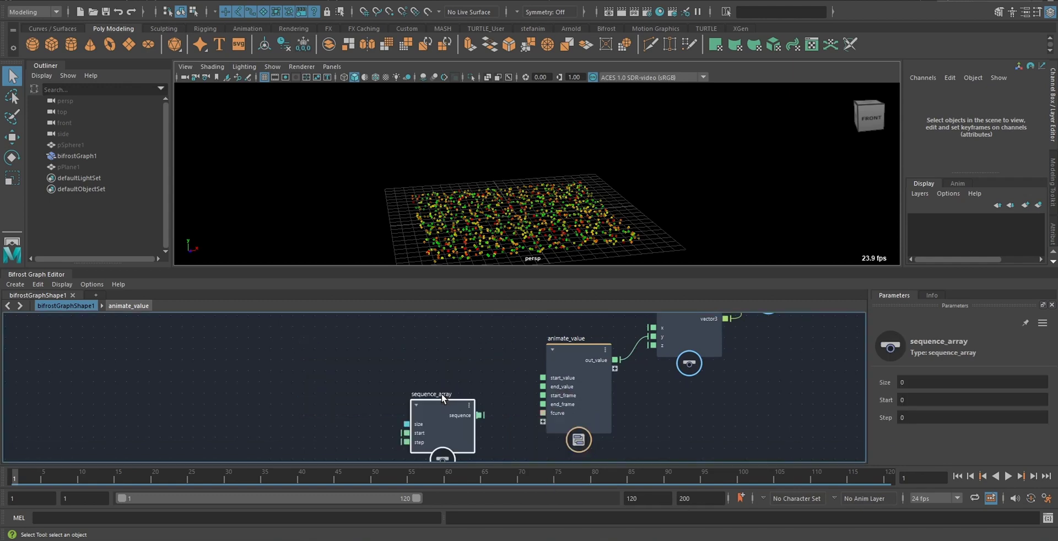
drag(445, 405, 472, 376)
Step: Move the scatter_points node next to pPlaneShape1 and add an array_size node beside it
alt+middle_drag(462, 362, 516, 407)
alt+right_drag(543, 407, 474, 384)
alt+middle_drag(491, 394, 543, 450)
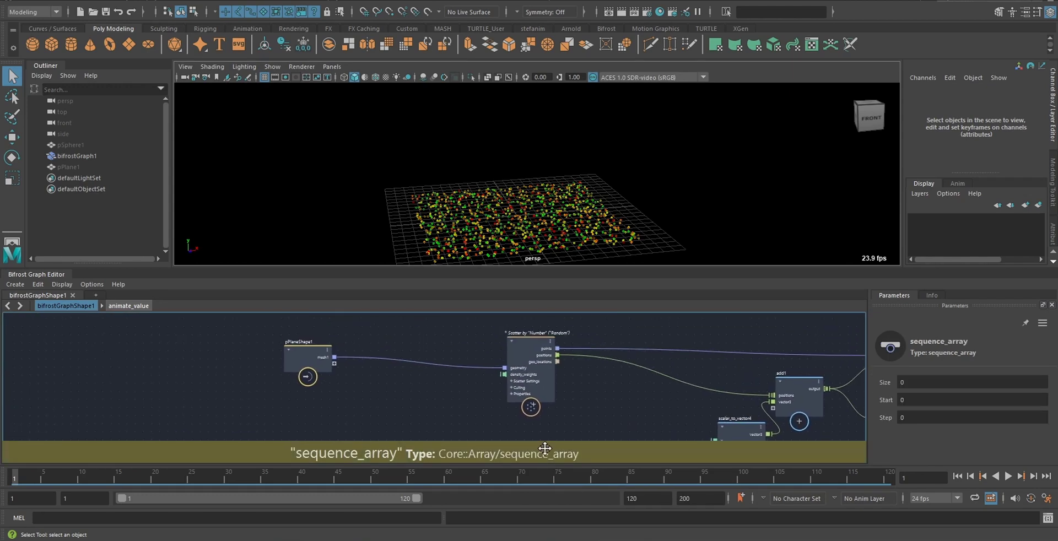
drag(518, 395, 369, 385)
middle_drag(477, 405, 476, 385)
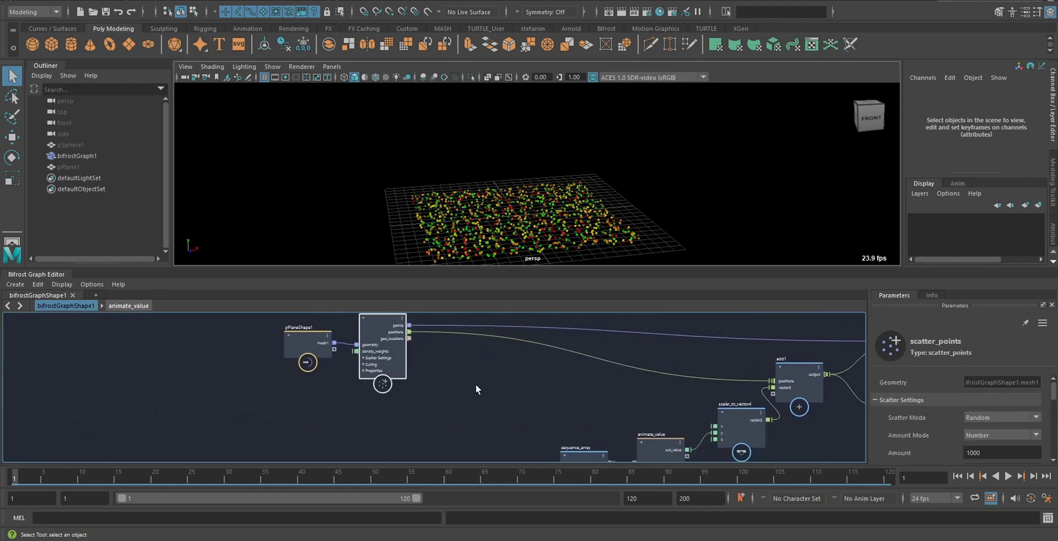
key(Tab)
text(arra)
click(398, 429)
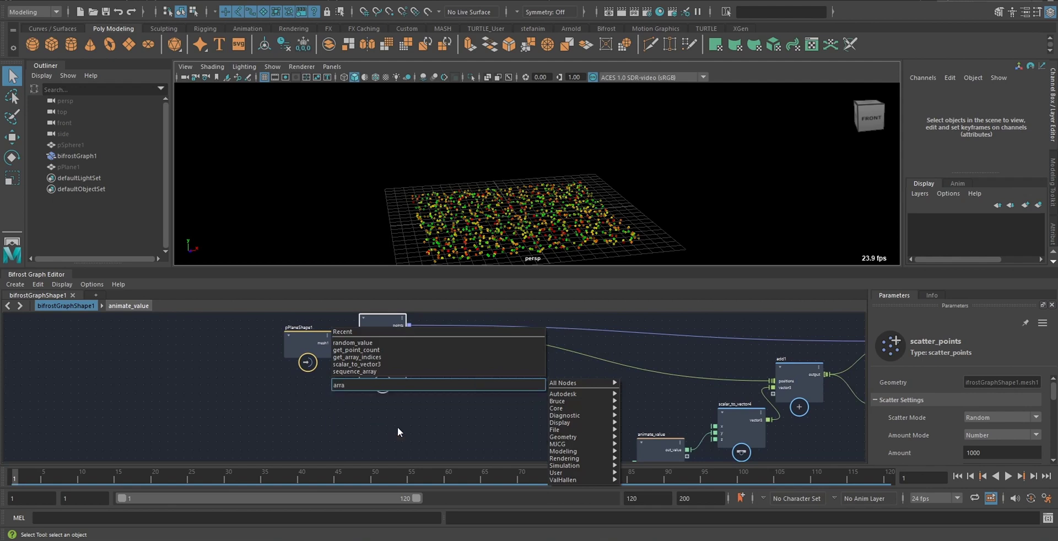
drag(471, 400, 463, 377)
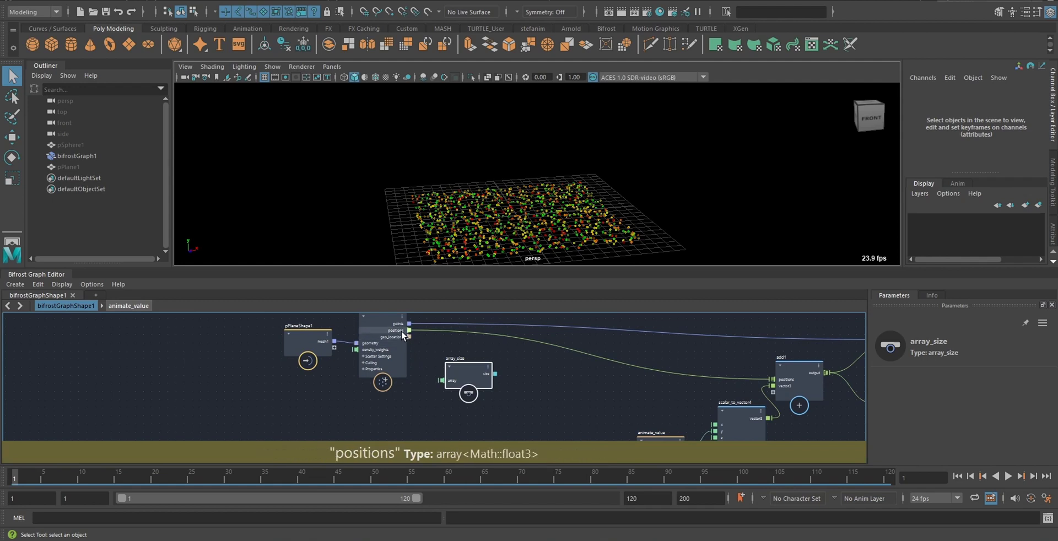
Step: Connect scatter_points' positions to array_size's array input, and array_size's size output to sequence_array's size input
drag(409, 330, 435, 381)
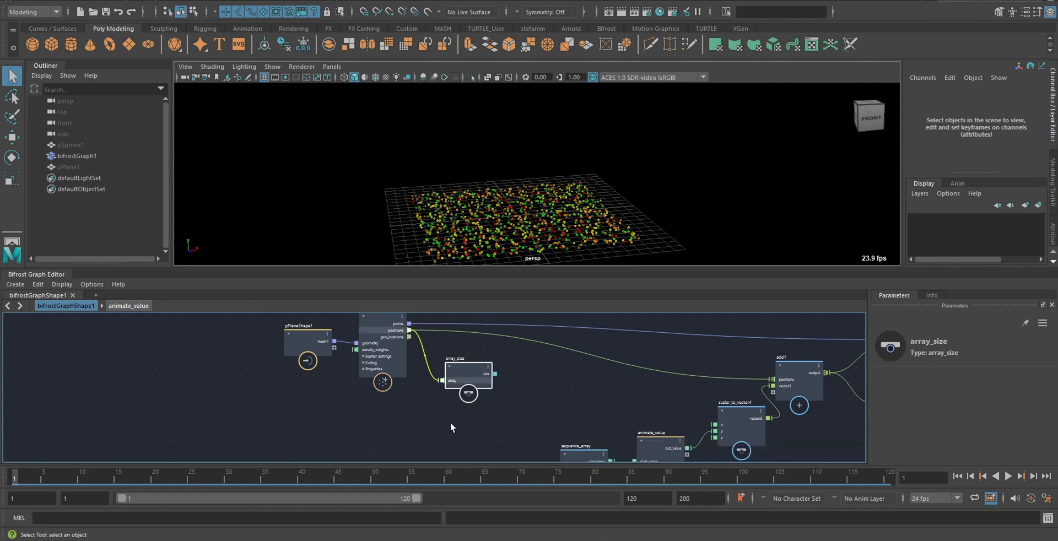
alt+middle_drag(464, 405, 498, 344)
drag(493, 319, 499, 389)
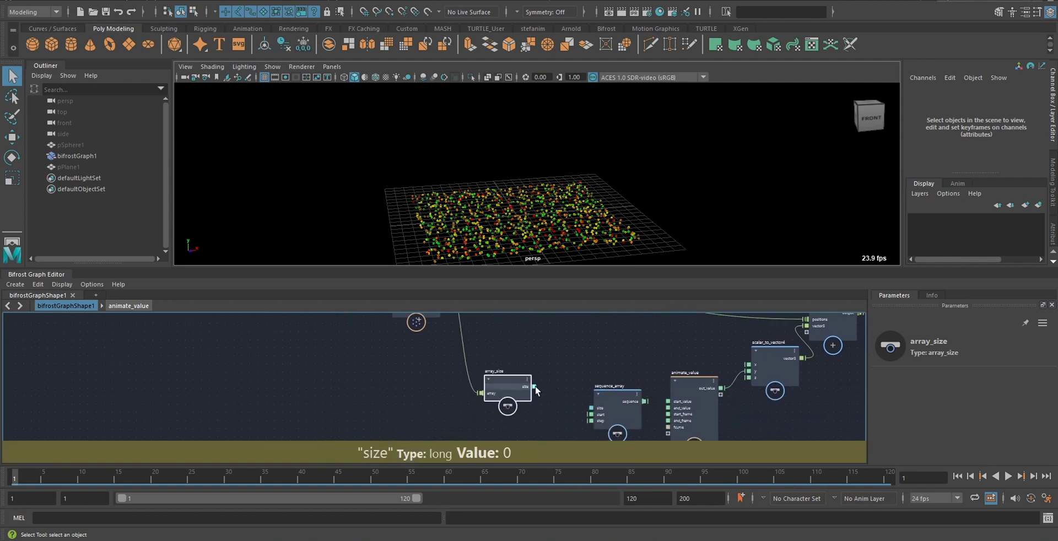
drag(590, 405, 591, 408)
Step: Set sequence_array's start to 10 and its step to 1
middle_drag(657, 408, 617, 360)
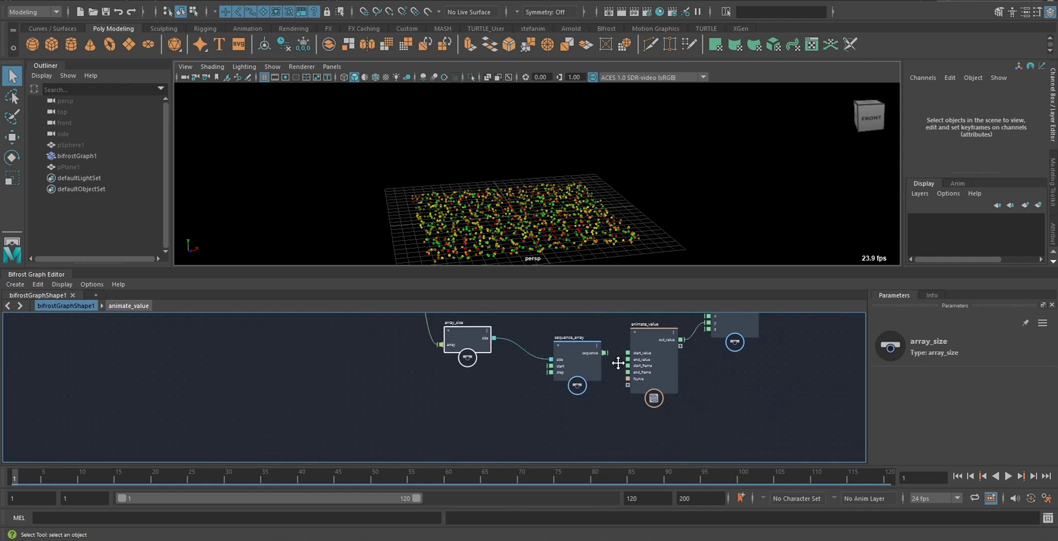
click(595, 377)
click(929, 401)
text(1)
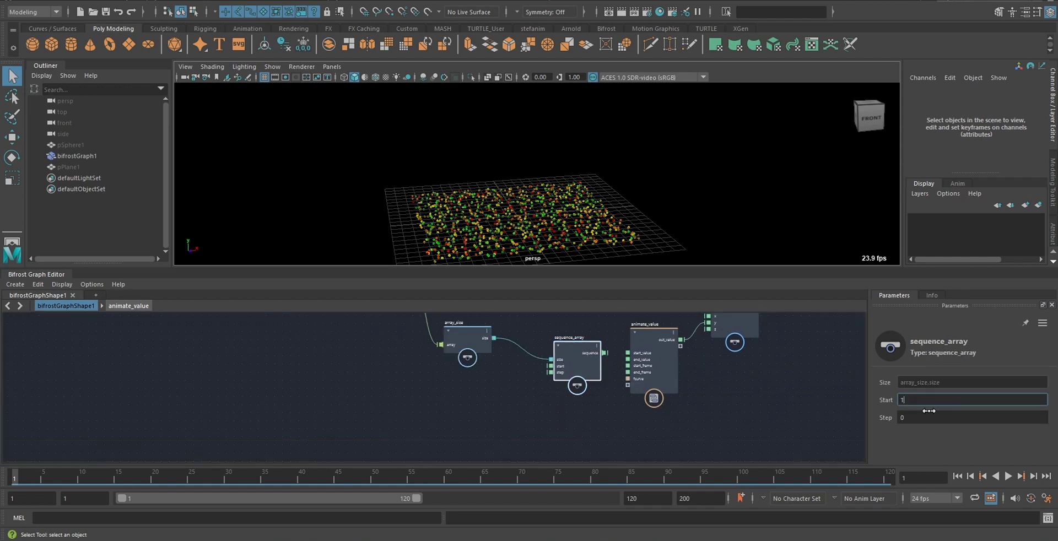
text(0)
key(Return)
click(917, 422)
text(1)
key(Return)
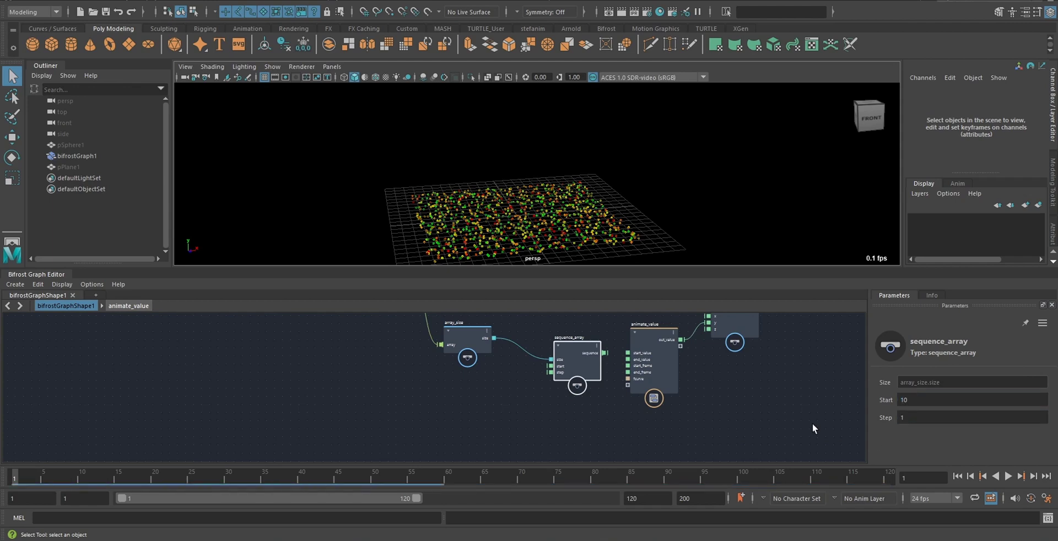
Step: Duplicate the sequence_array node with its size connection and place the copy below the original
drag(578, 366, 577, 362)
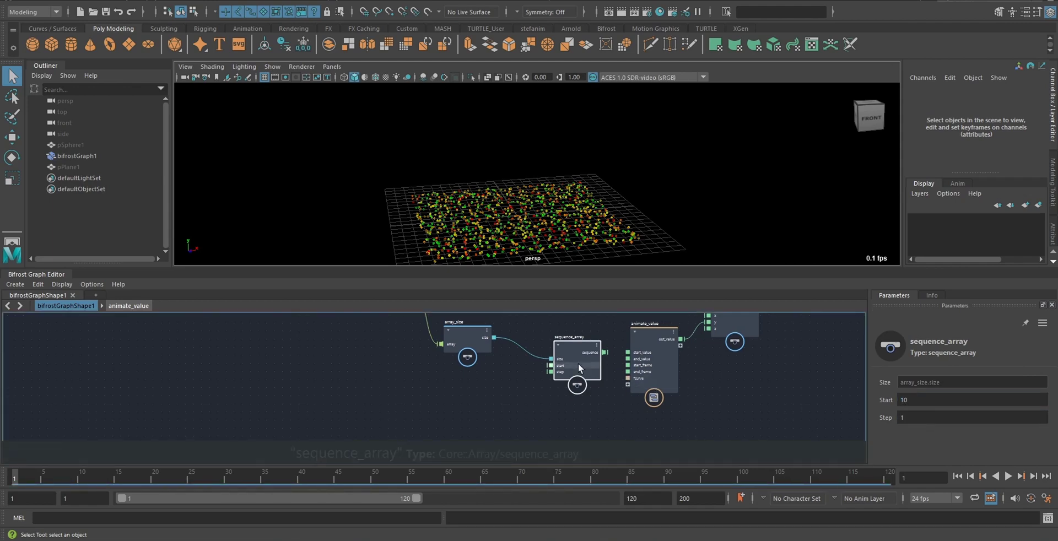
key(ctrl+d)
alt+middle_drag(633, 383, 631, 365)
drag(631, 364, 643, 367)
scroll(629, 385, up, 1)
drag(592, 398, 572, 406)
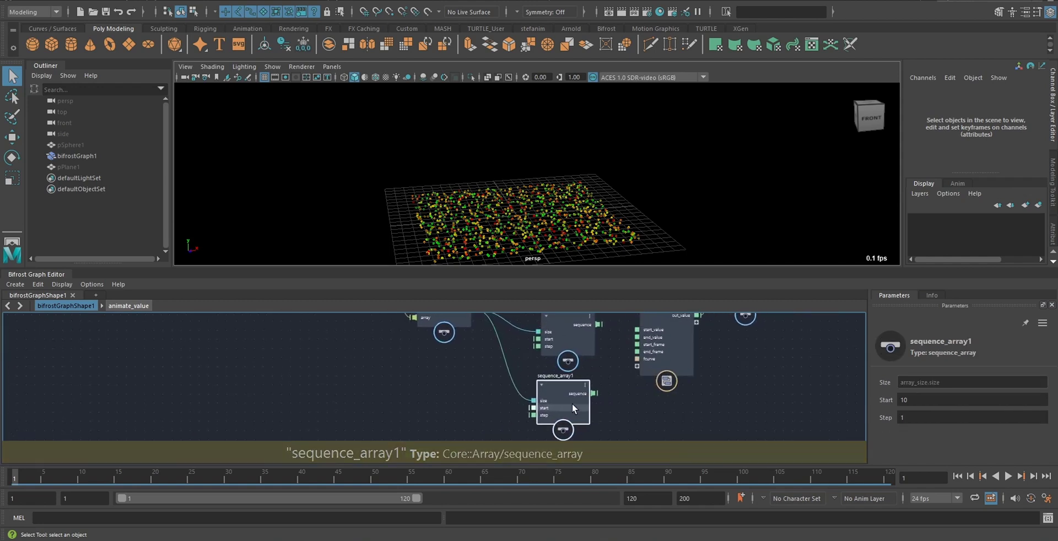
Step: Check animate_value's end frame and set the duplicated sequence_array1's start to 25
click(686, 364)
click(557, 383)
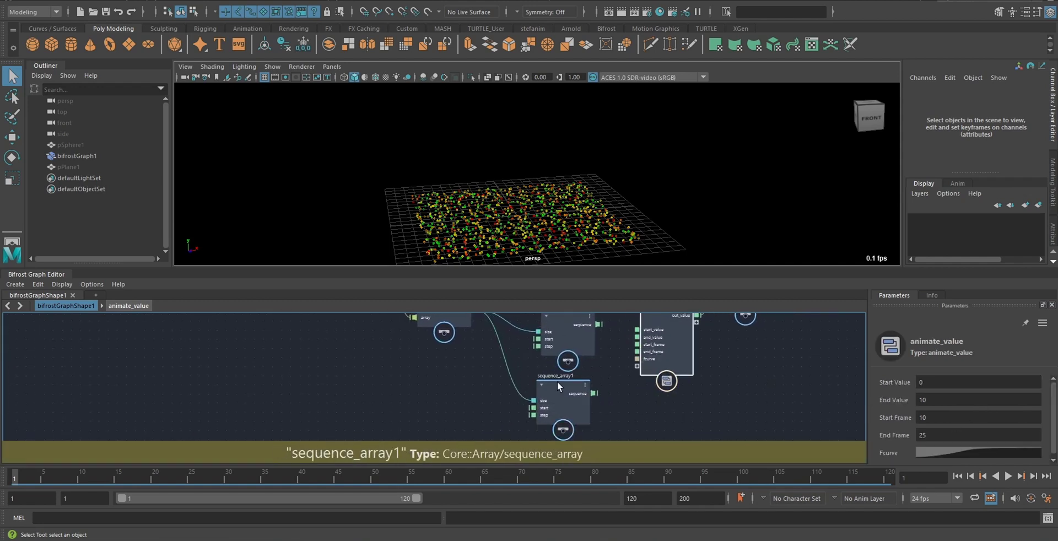
click(922, 398)
text(2)
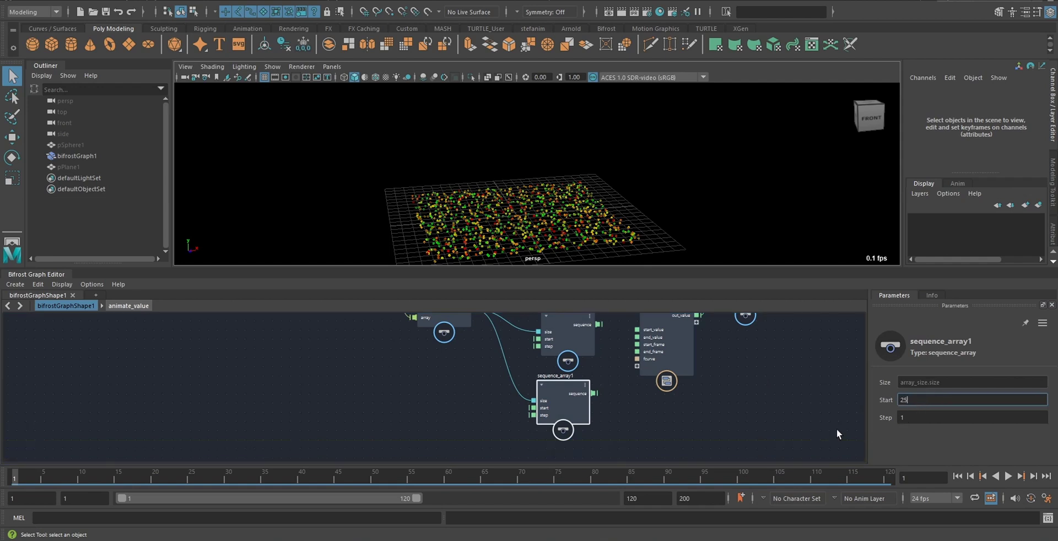
text(5)
click(609, 409)
Step: Connect sequence_array's output to animate_value's start_frame and sequence_array1's output to its end_frame
middle_drag(582, 366, 508, 393)
scroll(508, 393, up, 2)
drag(529, 335, 550, 360)
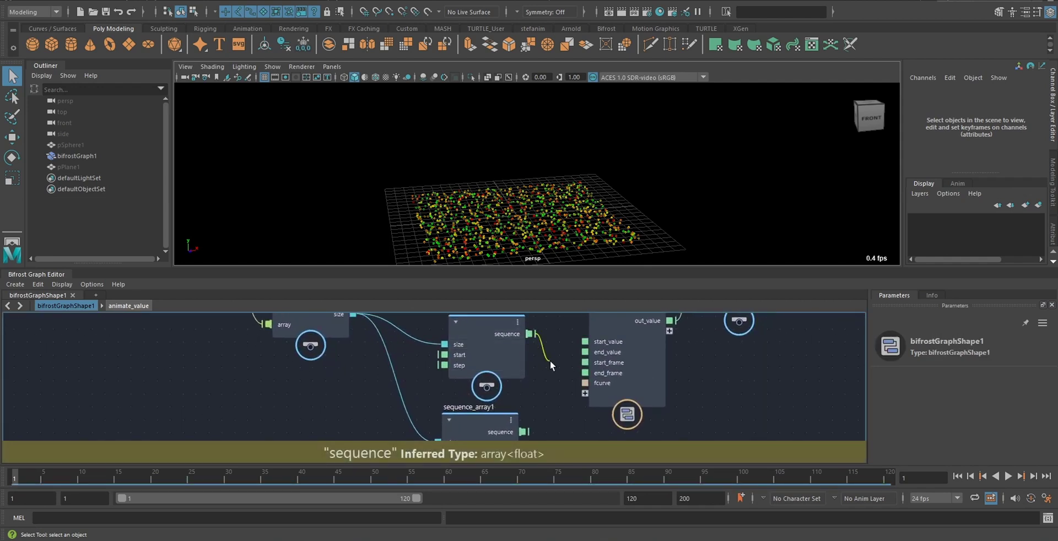
drag(522, 432, 590, 372)
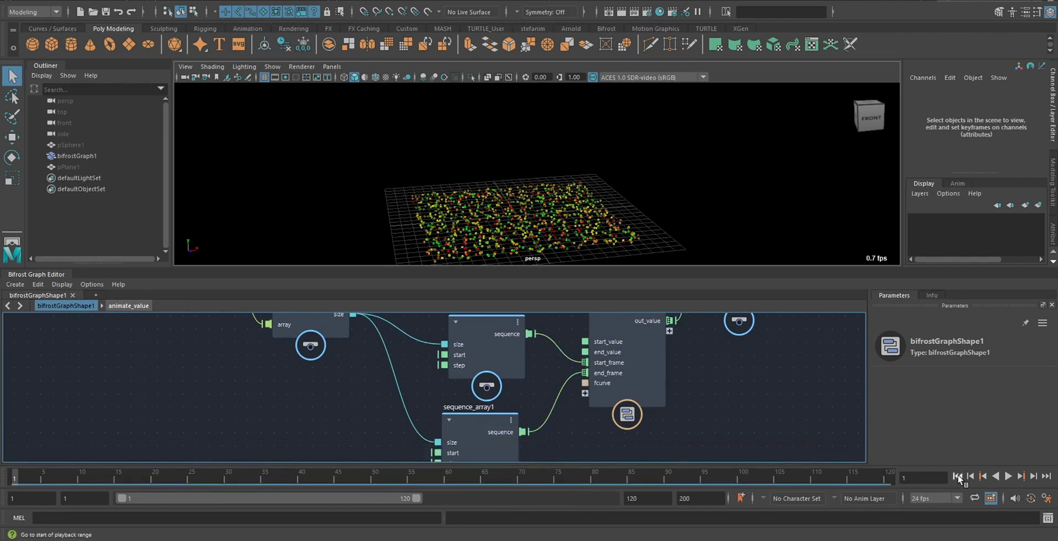
Step: Play the animation, inspect the points' staggered rise from different angles, and stop playback
alt+right_drag(626, 191, 518, 149)
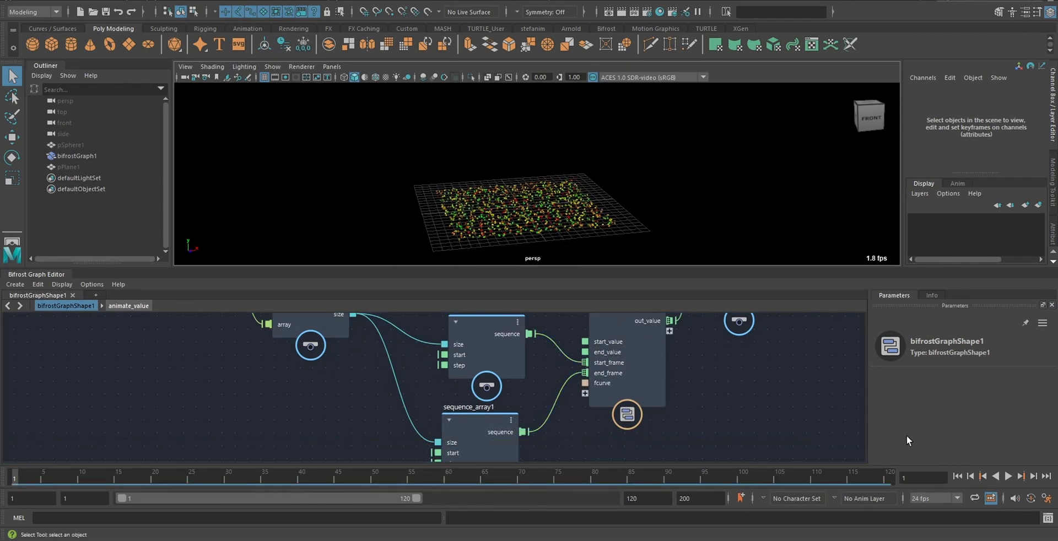
click(1008, 476)
alt+drag(656, 196, 646, 190)
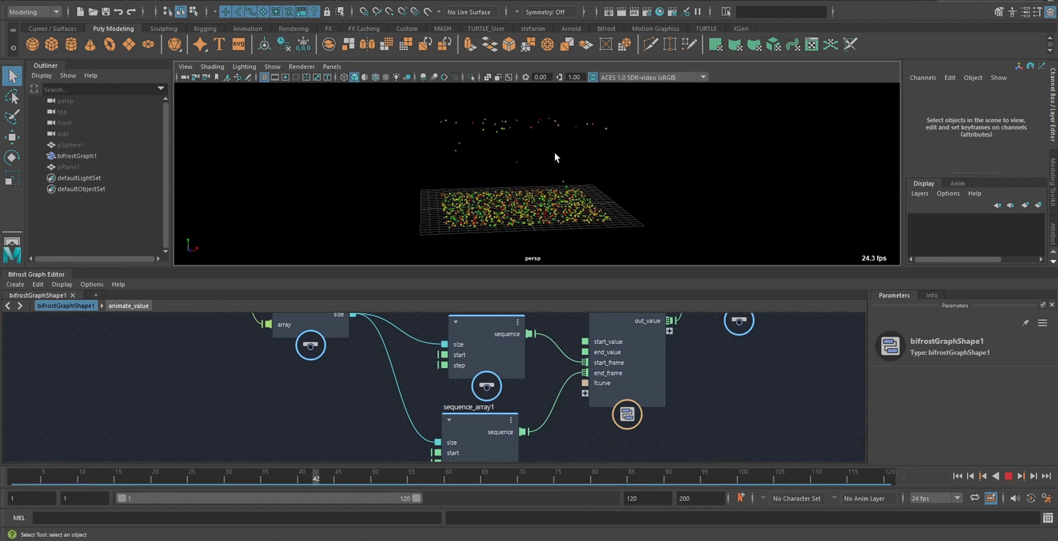
alt+drag(557, 152, 618, 167)
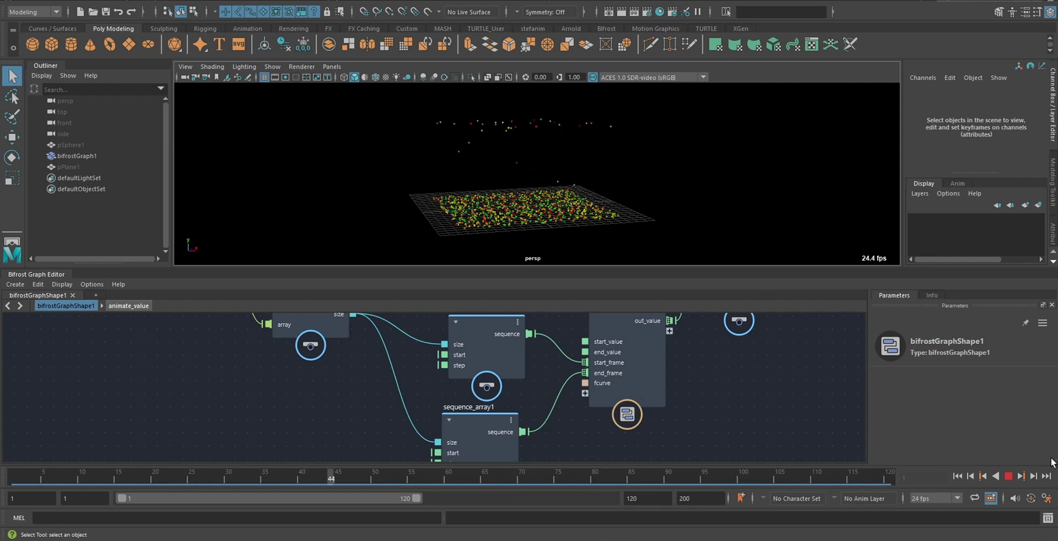
click(1008, 478)
Step: Create a value node from sequence_array's step input and place it below array_size, near both sequence nodes
alt+middle_drag(577, 446, 612, 419)
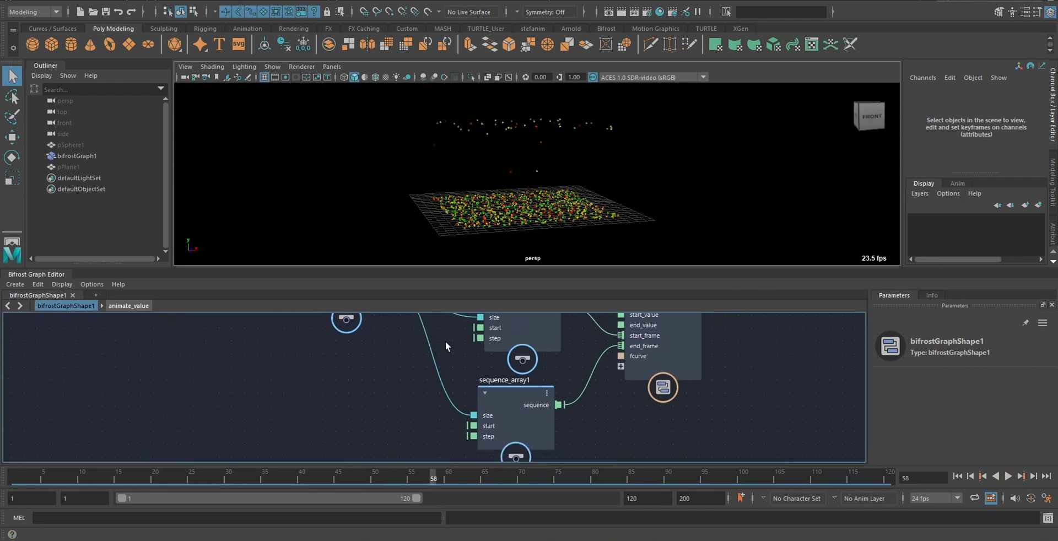
right_click(478, 340)
click(507, 378)
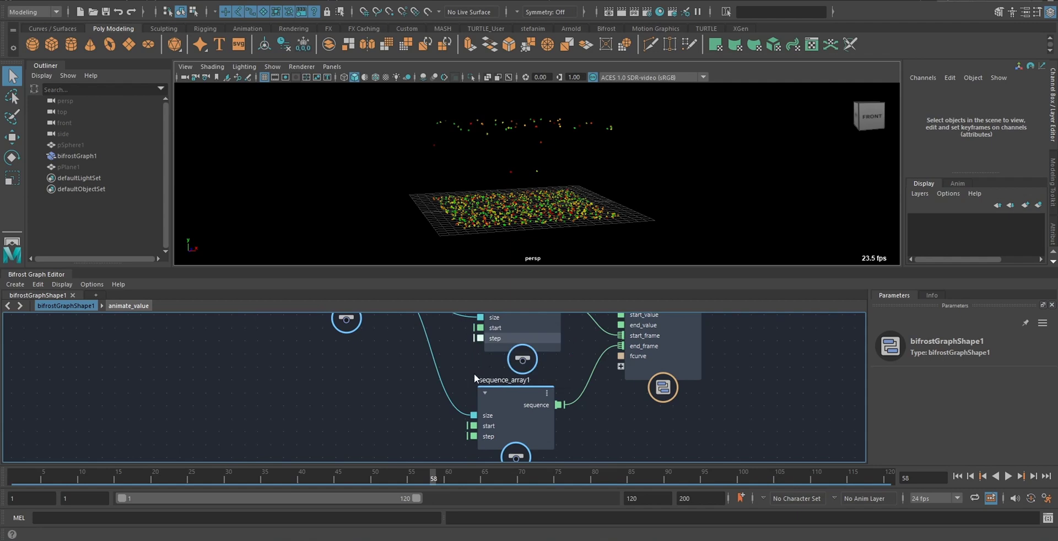
alt+right_drag(522, 416, 318, 341)
alt+middle_drag(589, 372, 539, 453)
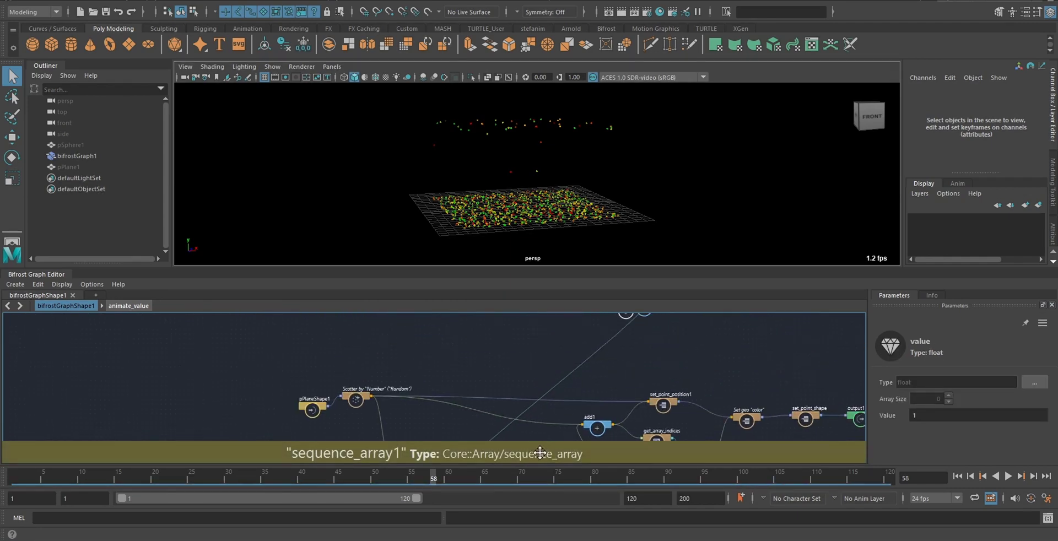
alt+middle_drag(628, 378, 588, 423)
drag(581, 354, 395, 439)
alt+middle_drag(470, 409, 573, 319)
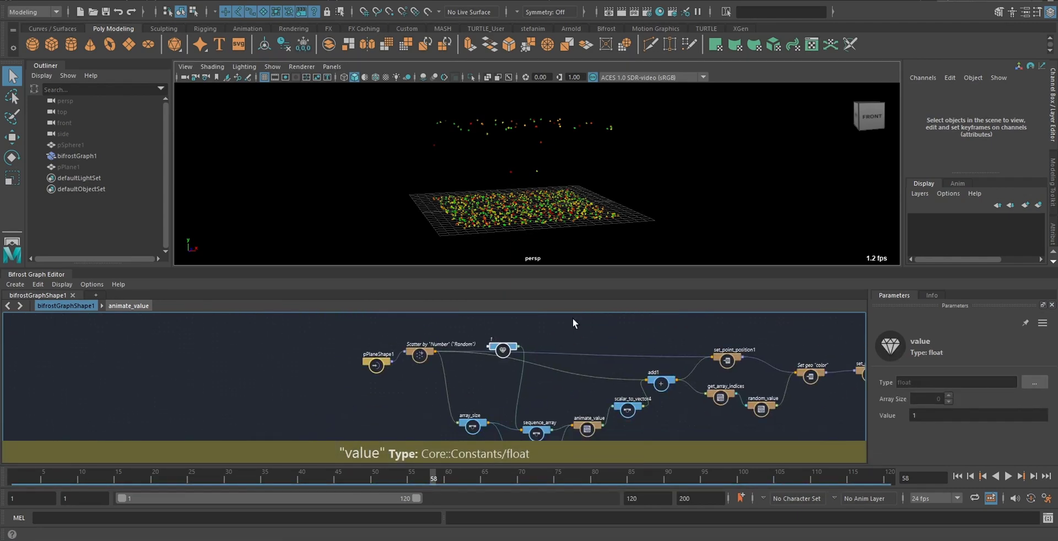
drag(510, 345, 463, 414)
alt+middle_drag(489, 399, 517, 321)
Step: Connect the value node's output to sequence_array1's step input as well
drag(486, 336, 581, 396)
scroll(520, 385, up, 1)
scroll(532, 405, up, 5)
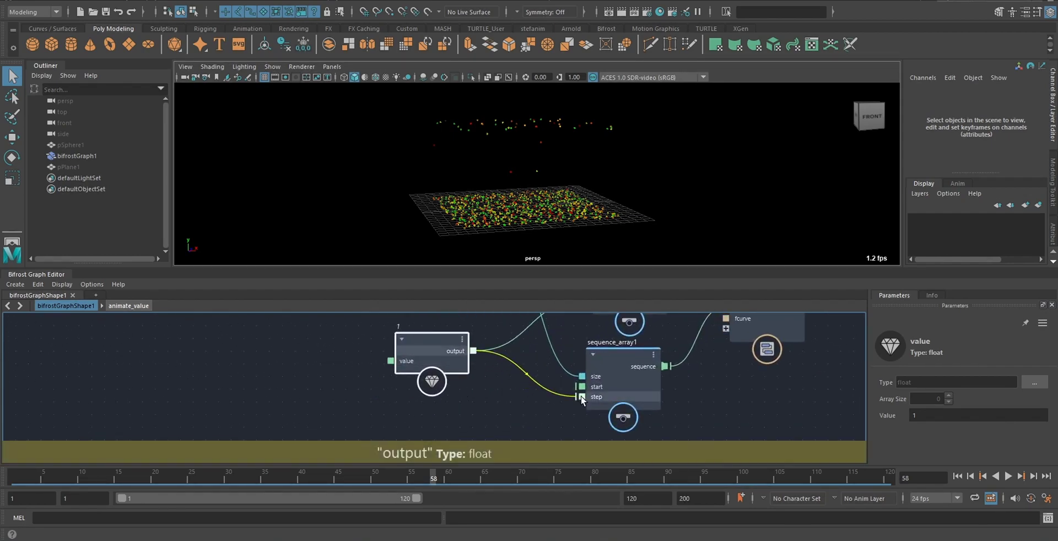
Step: Set the shared step value node to 0.05
middle_drag(493, 361, 455, 386)
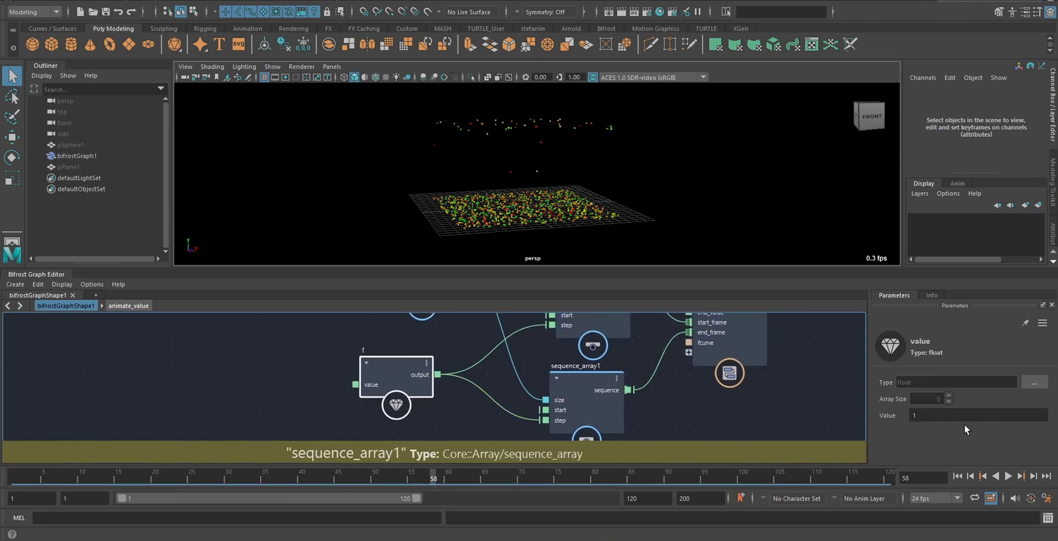
double_click(952, 418)
text(0.05)
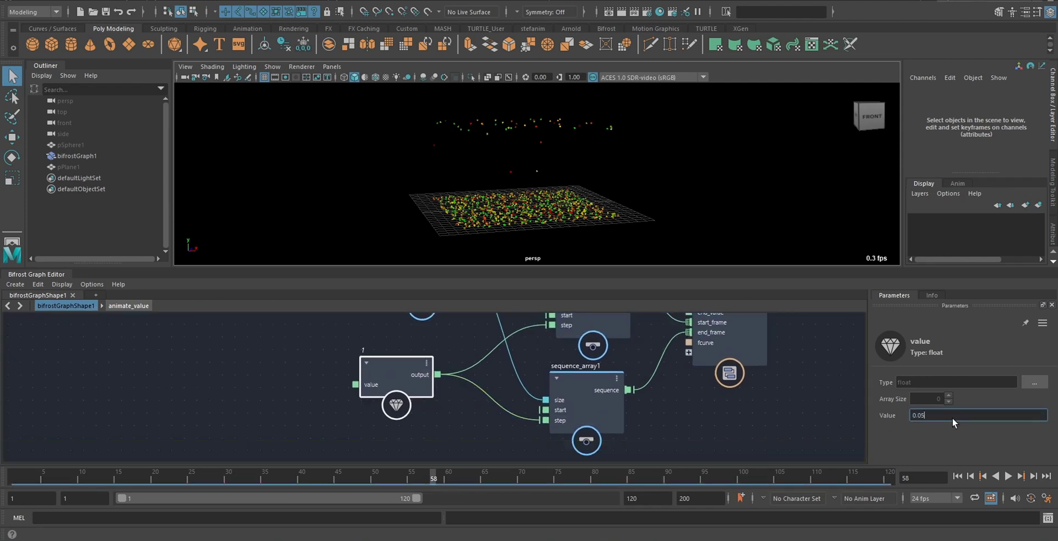
key(Return)
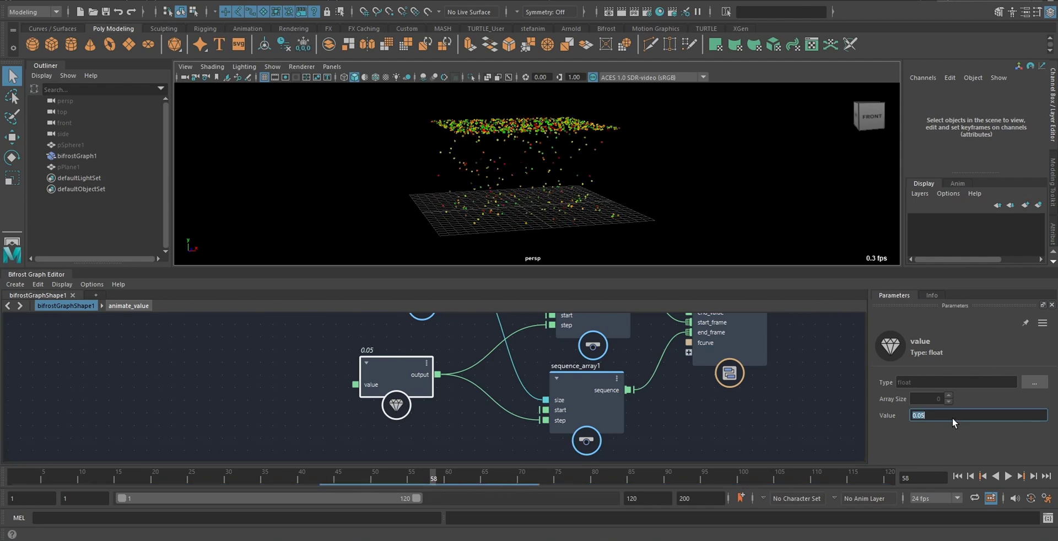
Step: Play the animation from frame 1, check the timing of the points' rise from another angle, and stop playback
click(959, 478)
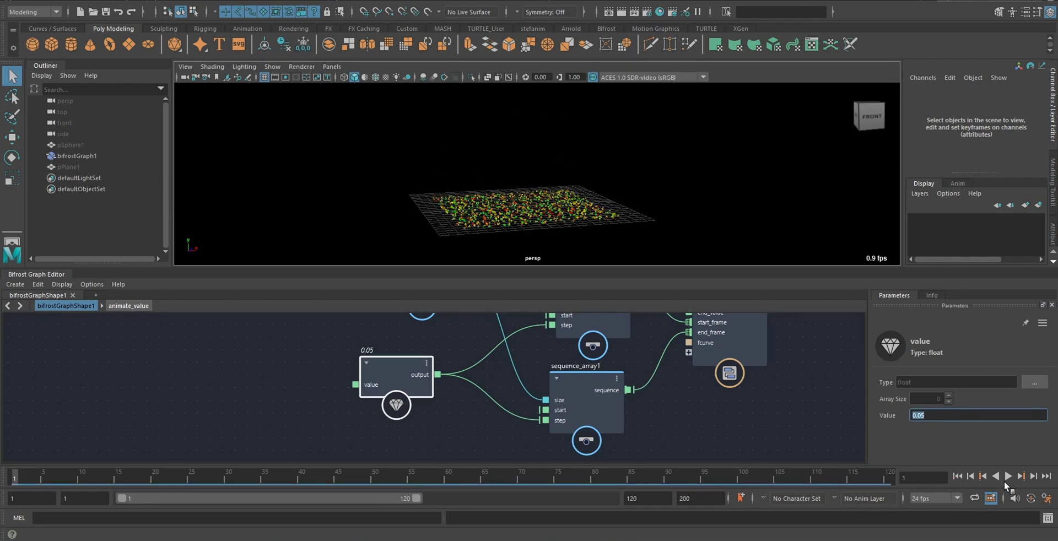
click(1005, 478)
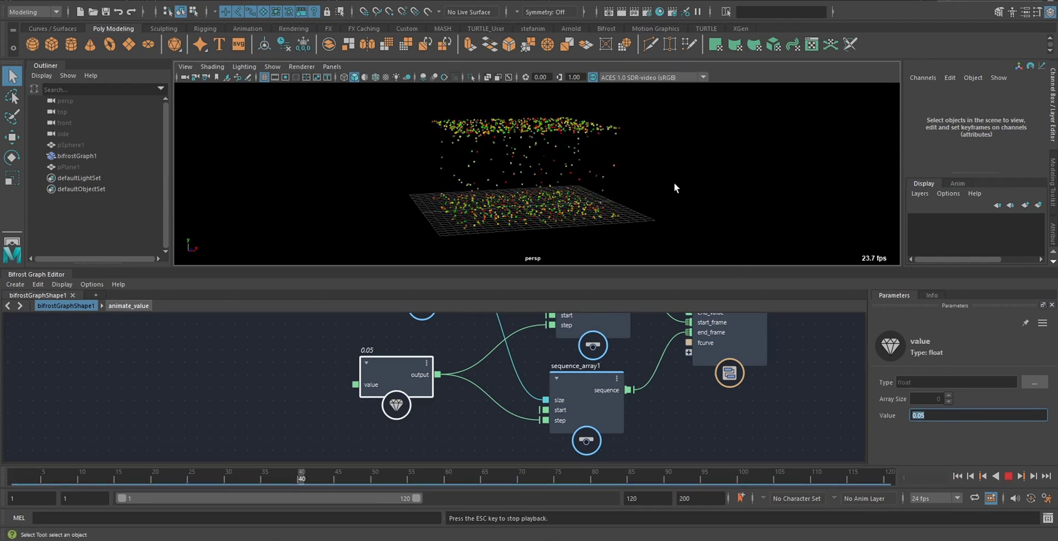
alt+drag(673, 183, 619, 163)
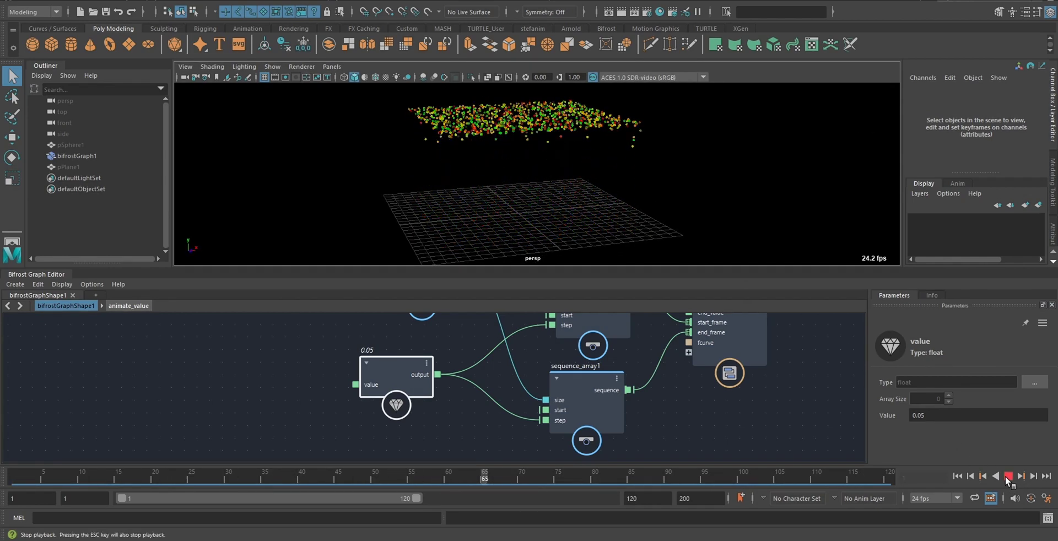
click(1008, 477)
Step: Move the scalar_to_vector4 node slightly farther from animate_value to open space between them
middle_drag(623, 340, 621, 363)
alt+right_drag(621, 363, 610, 345)
alt+middle_drag(623, 345, 559, 390)
click(358, 379)
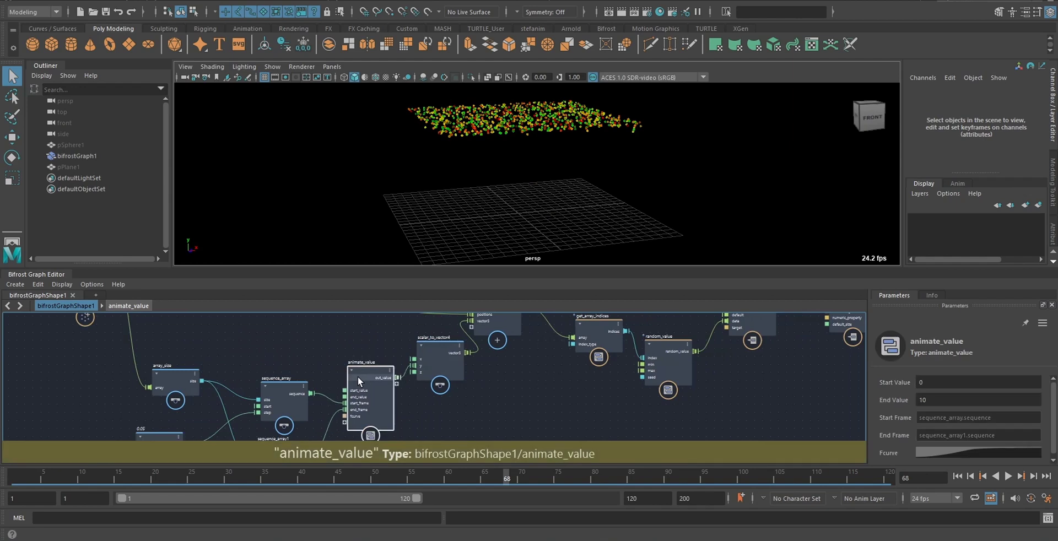
scroll(394, 379, up, 1)
scroll(401, 380, up, 1)
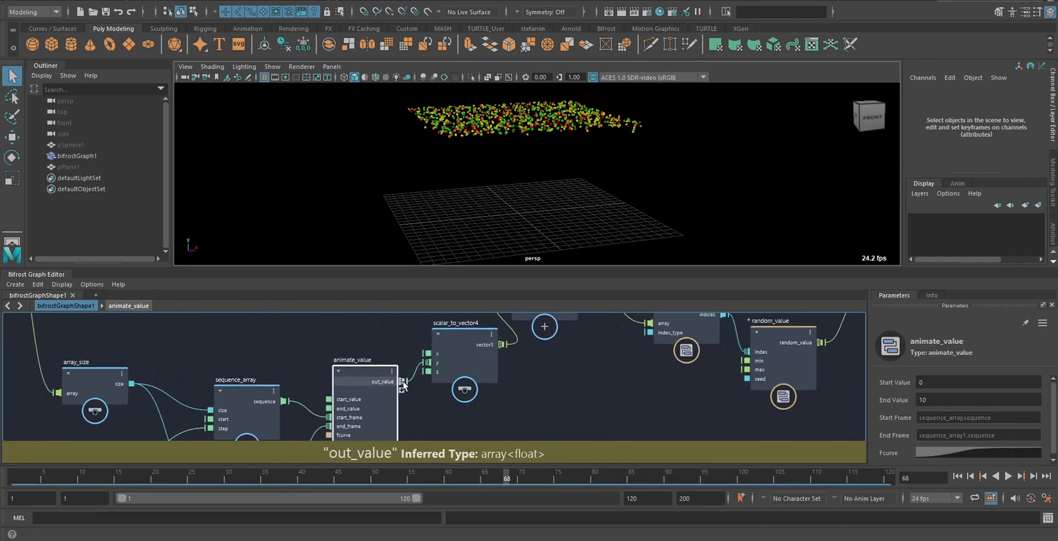
click(419, 346)
drag(455, 358, 473, 360)
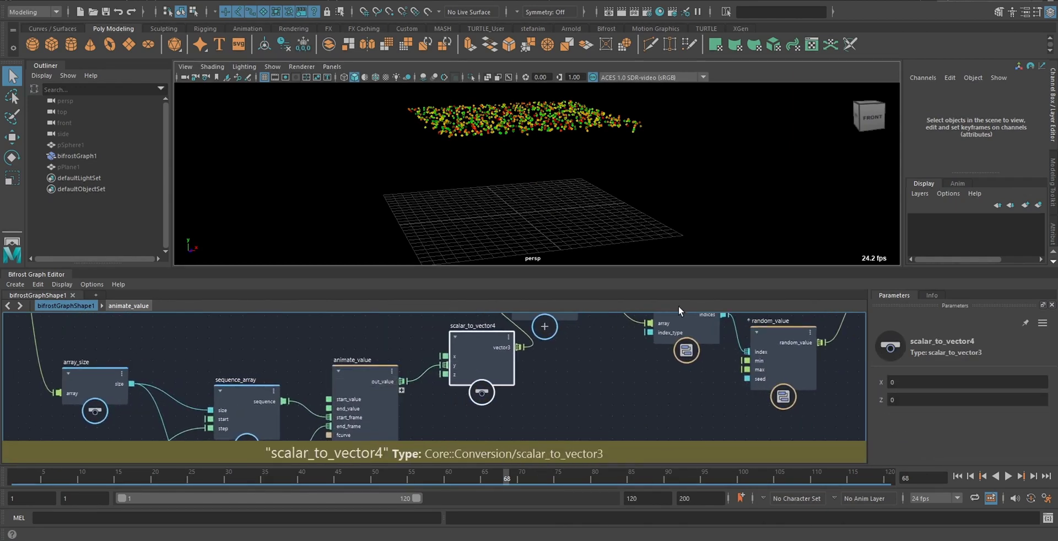
Step: Duplicate the random_value node, keeping its index connection to get_array_indices, and place the copy below the original
scroll(616, 389, down, 2)
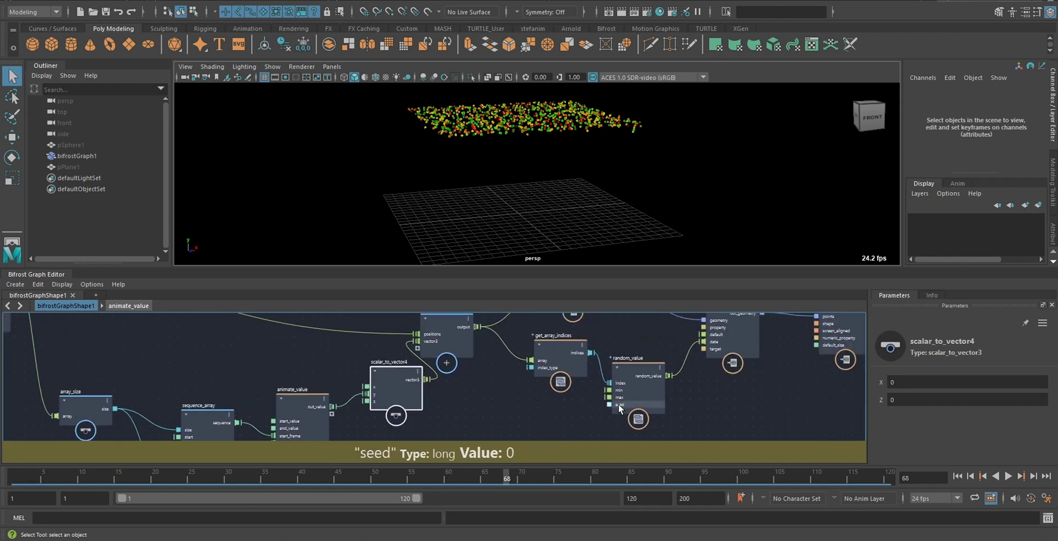
click(630, 393)
drag(629, 393, 627, 389)
click(634, 351)
click(655, 388)
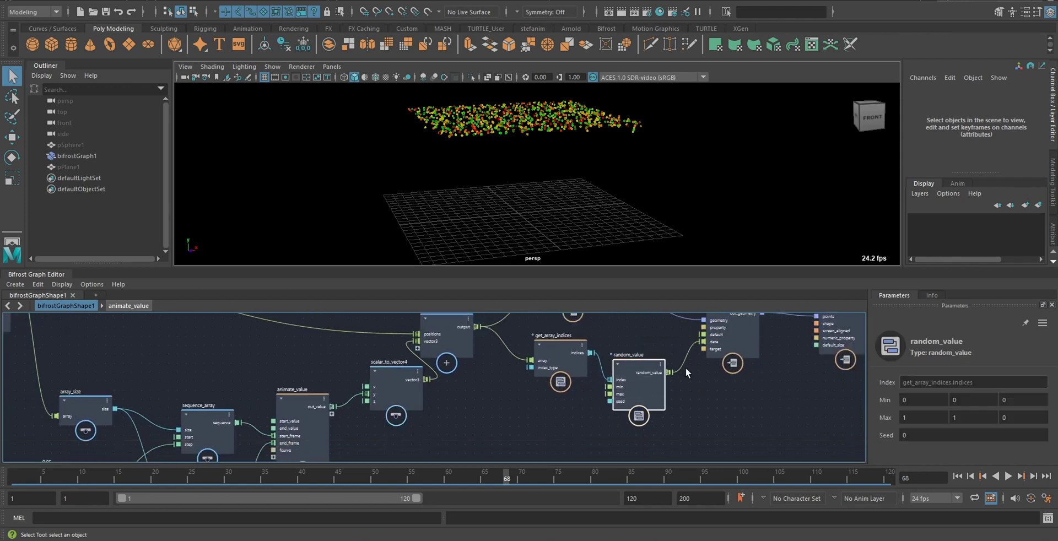
alt+middle_drag(706, 385, 677, 361)
key(ctrl+d)
drag(673, 383, 662, 399)
Step: Set the duplicated random_value1 node's Max to 0, 1, 1 and move it lower beneath the original random_value
click(924, 418)
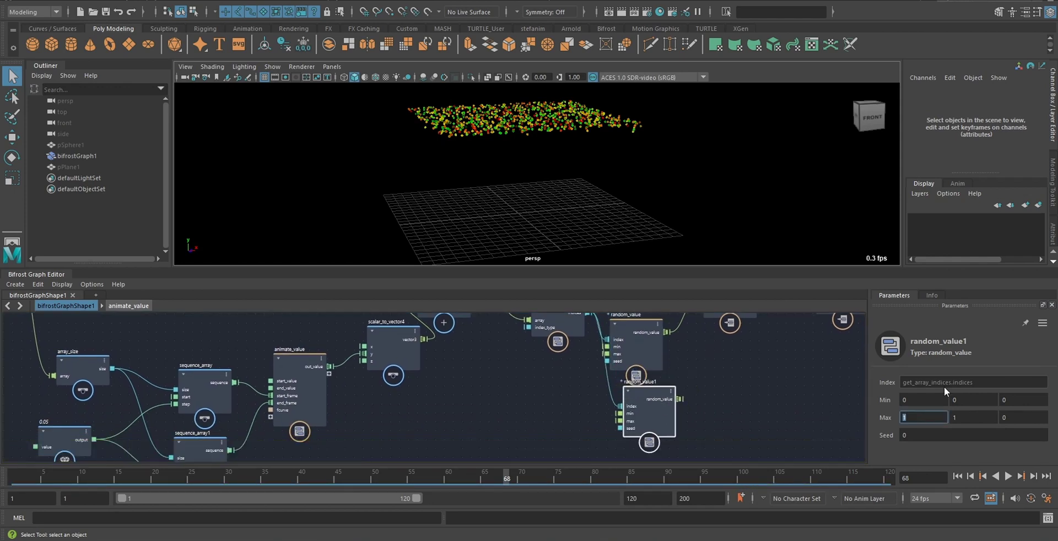
text(0)
key(Tab)
key(Tab)
text(1)
key(Return)
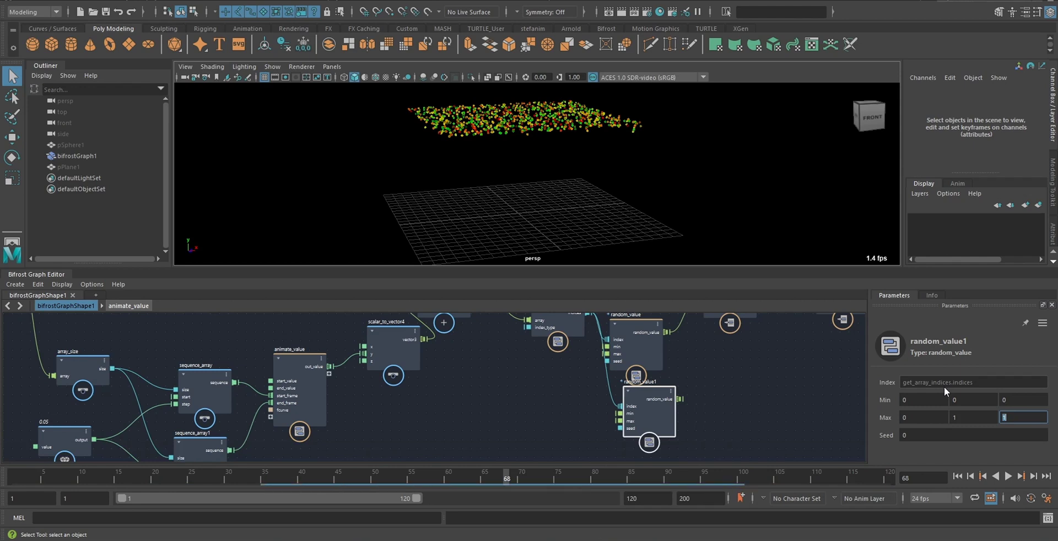
drag(657, 411, 626, 432)
alt+middle_drag(720, 390, 720, 402)
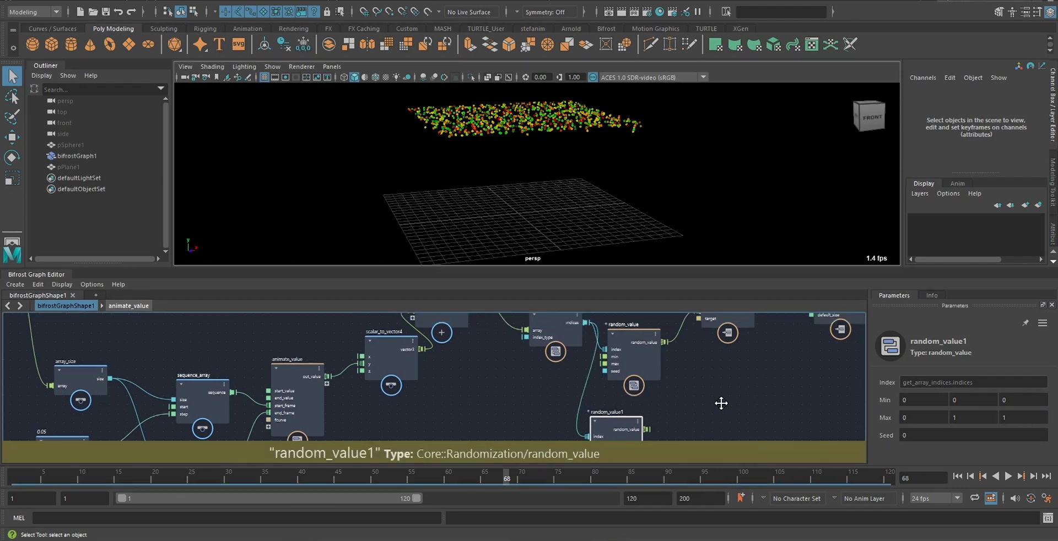
Step: Disconnect random_value from set_geo_property's data input and add a lerp node beside the two random_value nodes
scroll(718, 400, down, 2)
drag(715, 340, 736, 342)
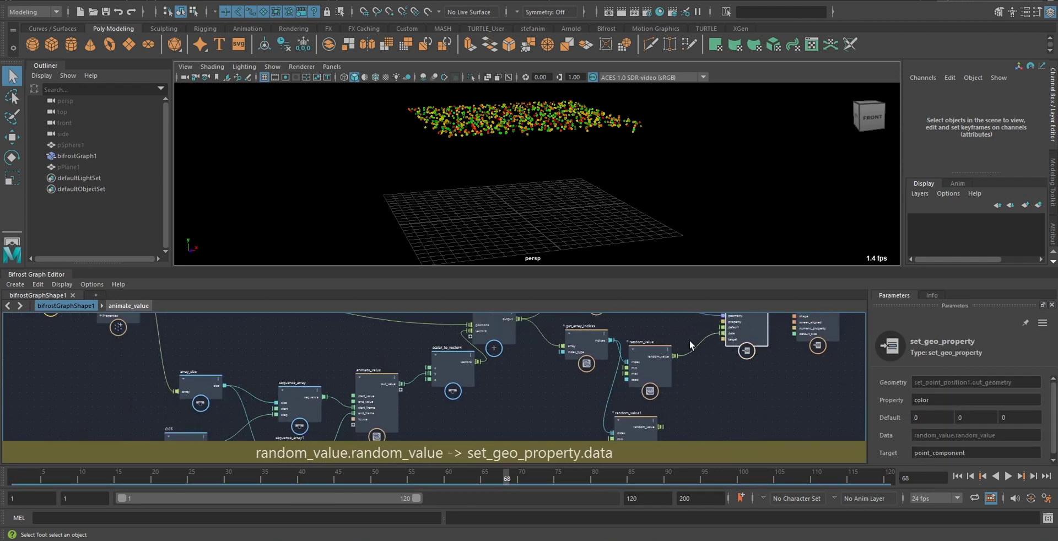
click(634, 425)
key(Tab)
text(ler)
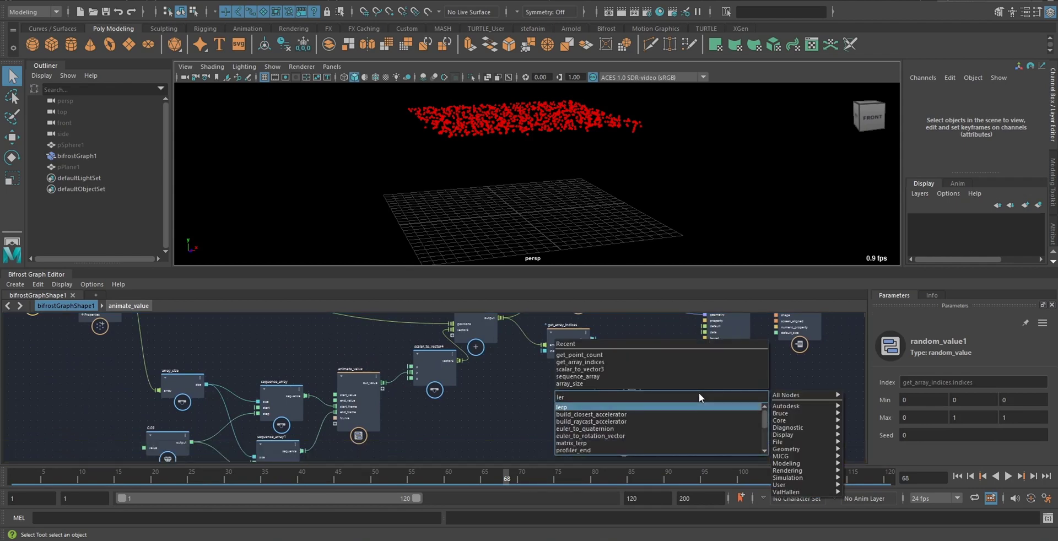
key(Return)
scroll(685, 411, up, 2)
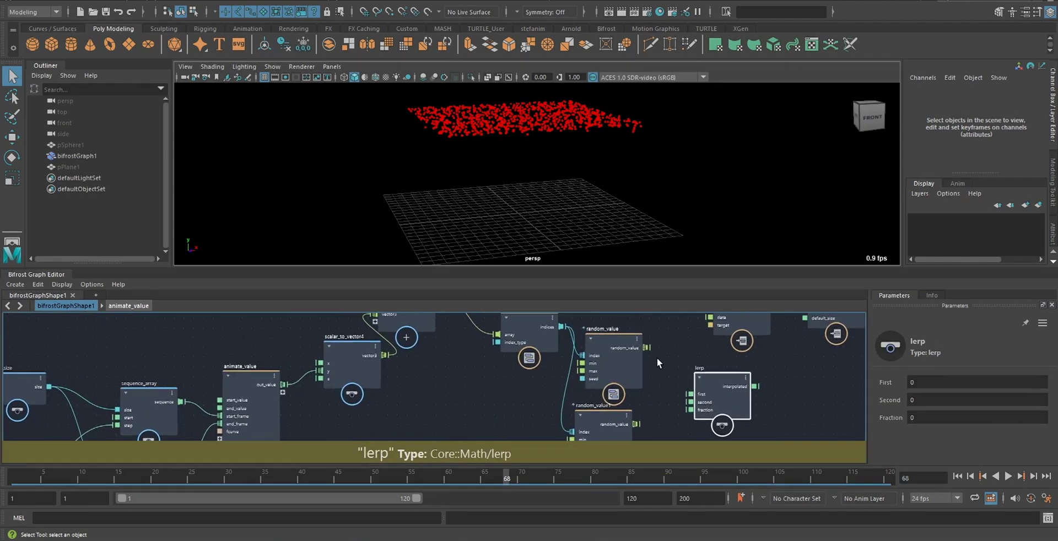
Step: Connect random_value to lerp's first input and random_value1 to its second input
drag(645, 346, 692, 395)
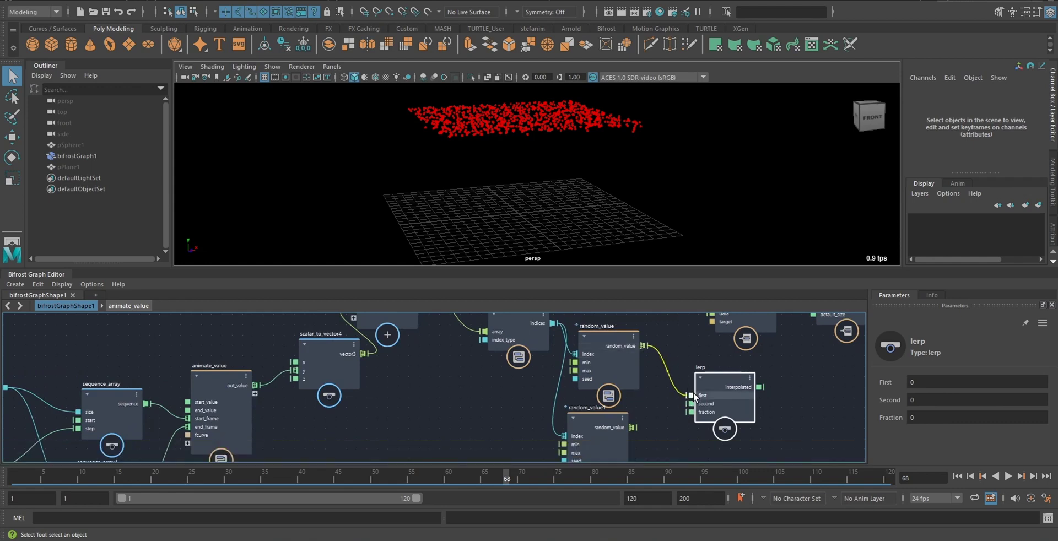
drag(633, 427, 676, 408)
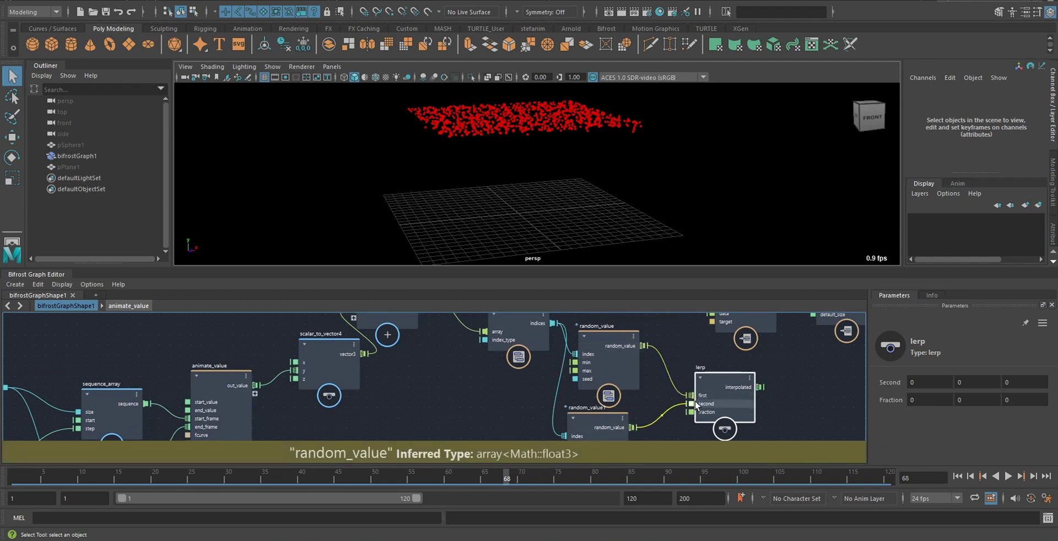
click(595, 425)
scroll(634, 386, down, 2)
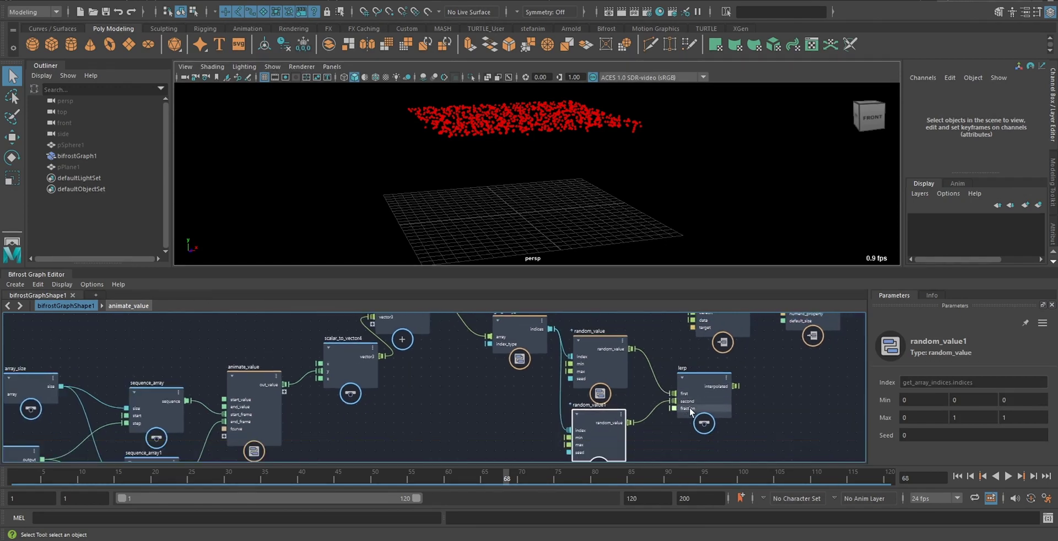
Step: Change the value type of lerp's fraction input to a single scalar value
click(282, 385)
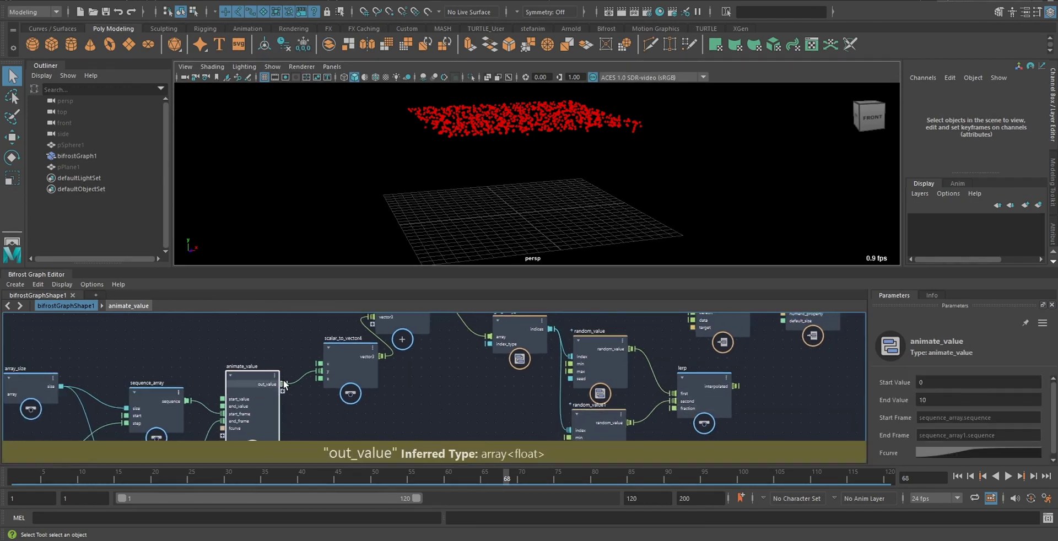
click(694, 406)
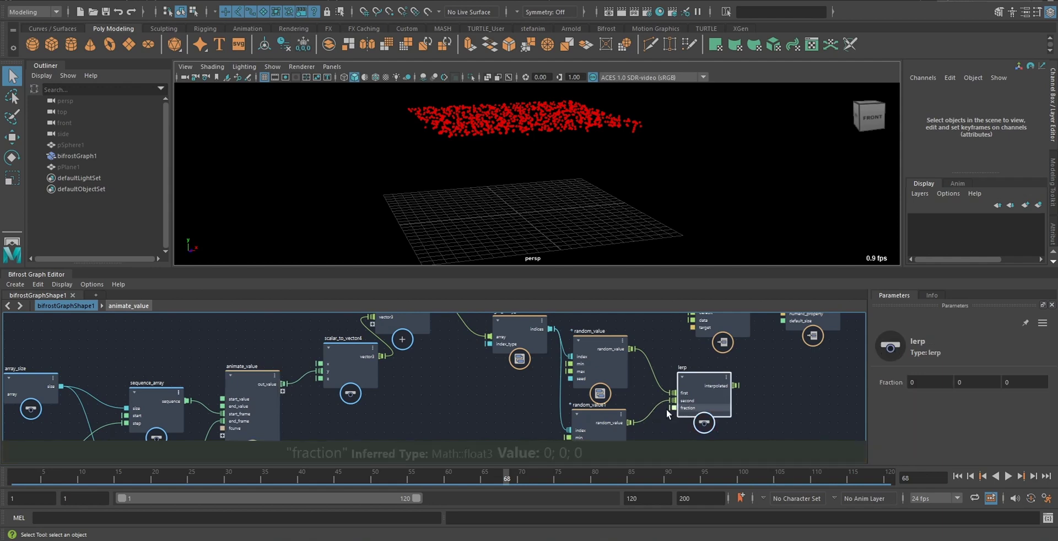
right_click(690, 414)
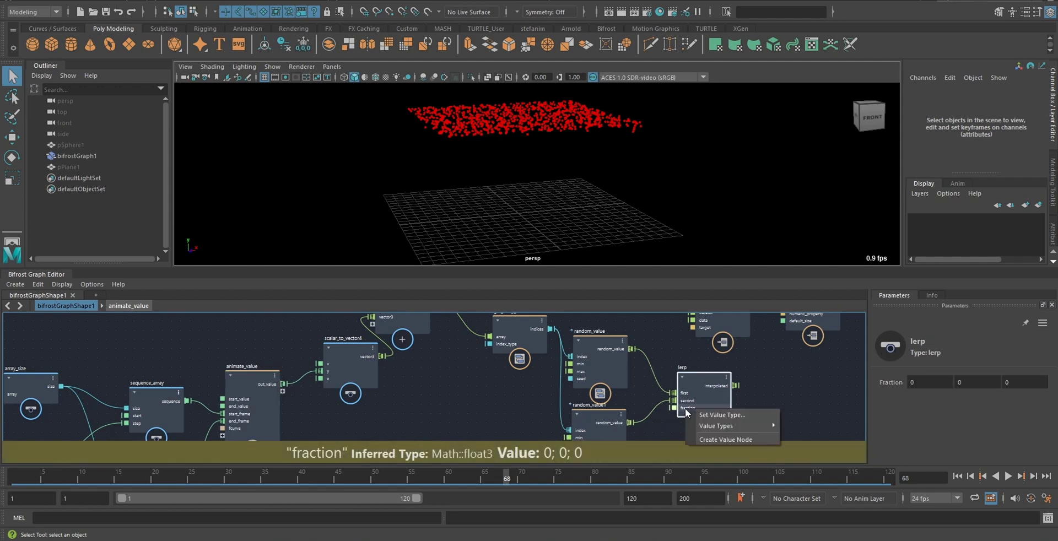
mouse_move(733, 426)
click(836, 435)
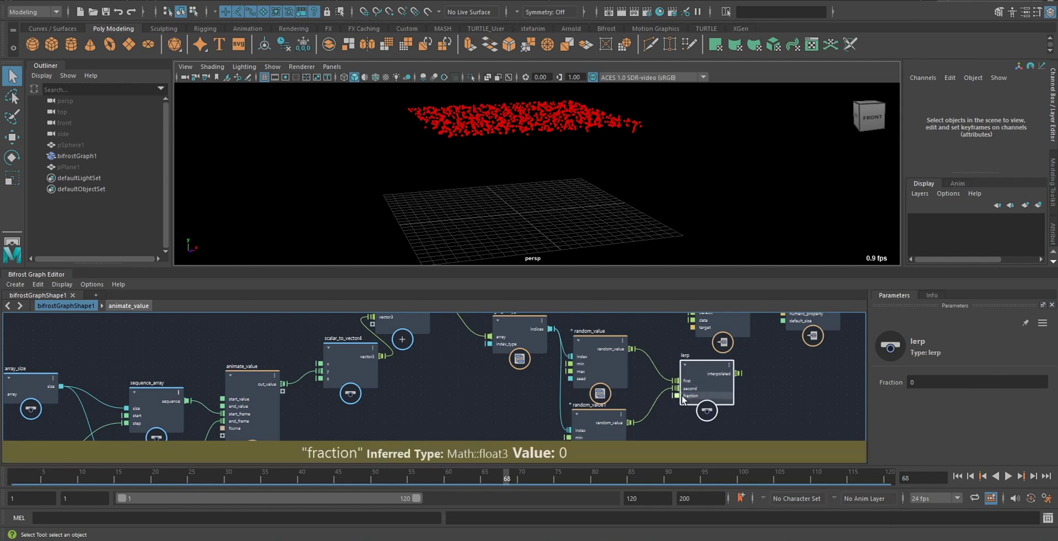
Step: Add a change_range node below scalar_to_vector4 and connect animate_value's out_value to its value input
click(250, 385)
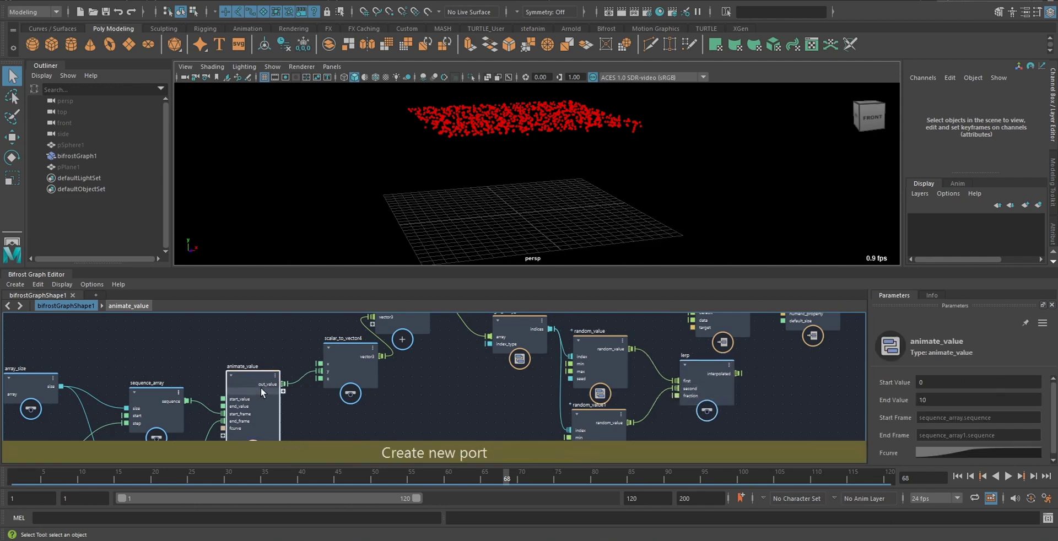
alt+middle_drag(361, 396, 395, 376)
scroll(360, 388, down, 1)
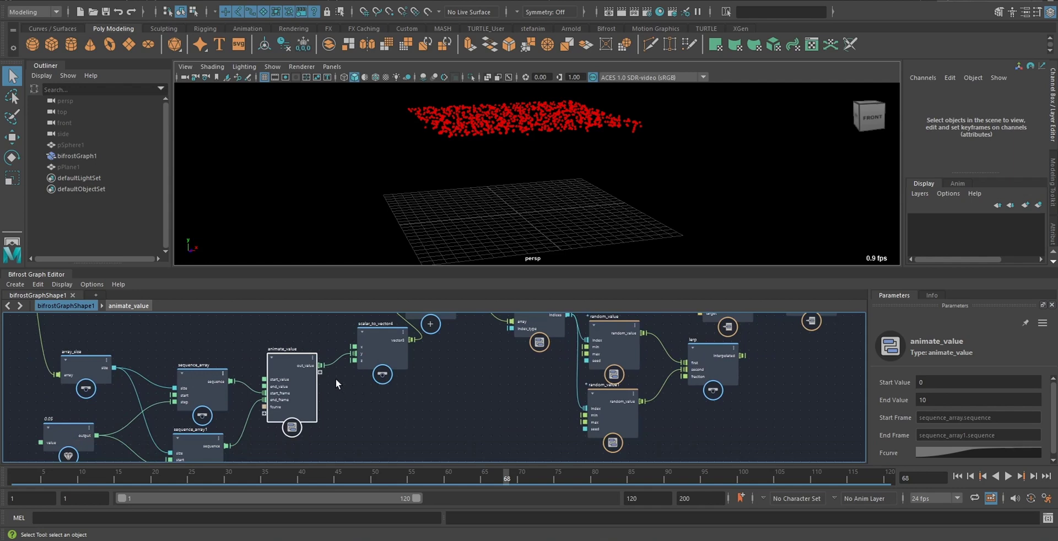
click(336, 379)
click(299, 396)
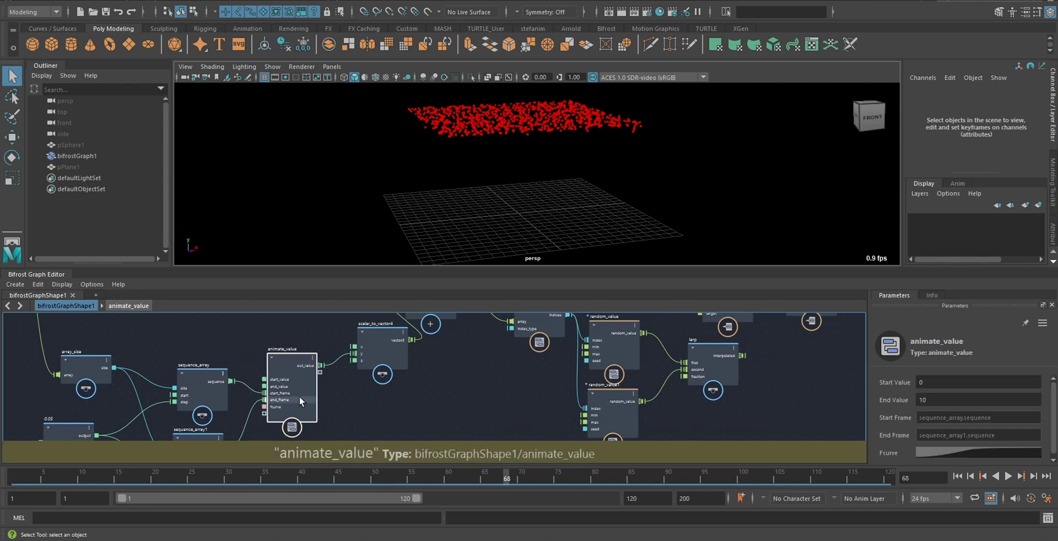
key(Tab)
text(chan)
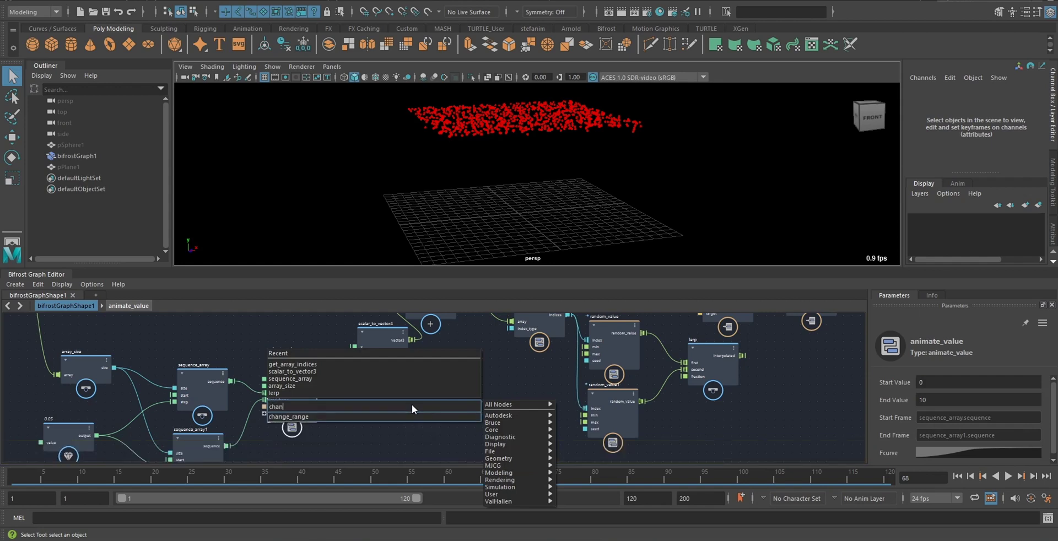
text(g)
key(Return)
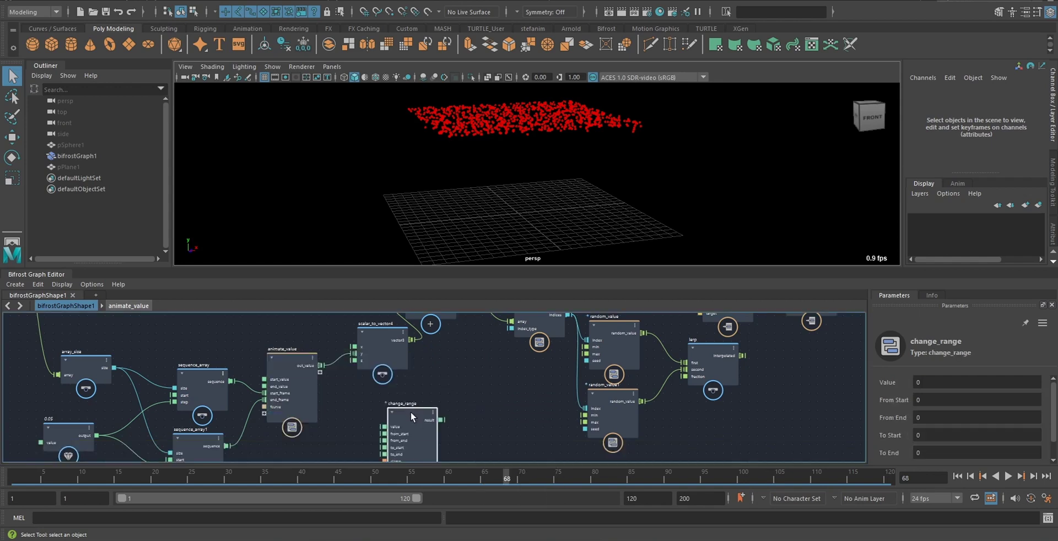
drag(385, 405, 384, 404)
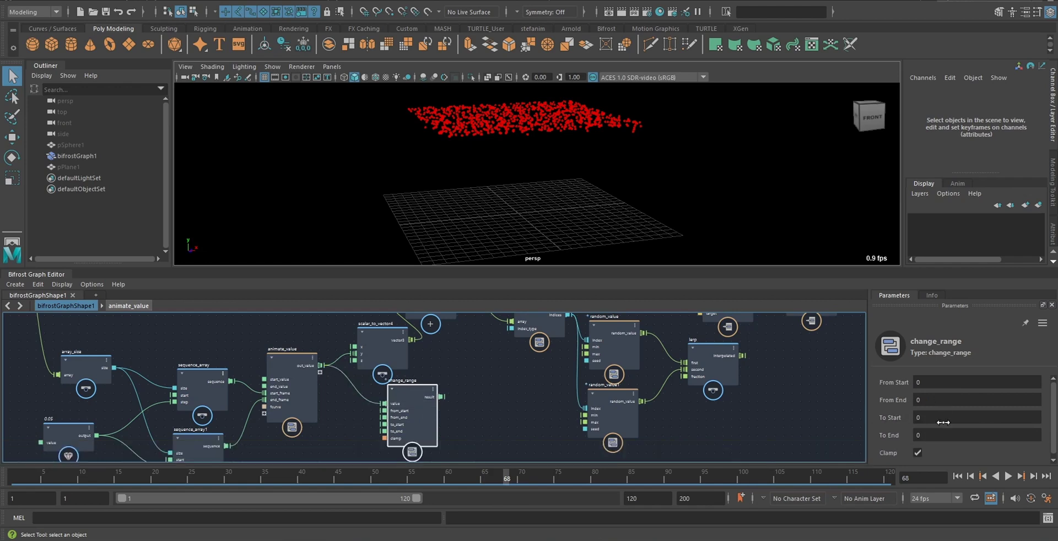
Step: Set change_range's From End to 10 and To End to 1, and turn off Clamp
click(941, 401)
text(10)
key(Tab)
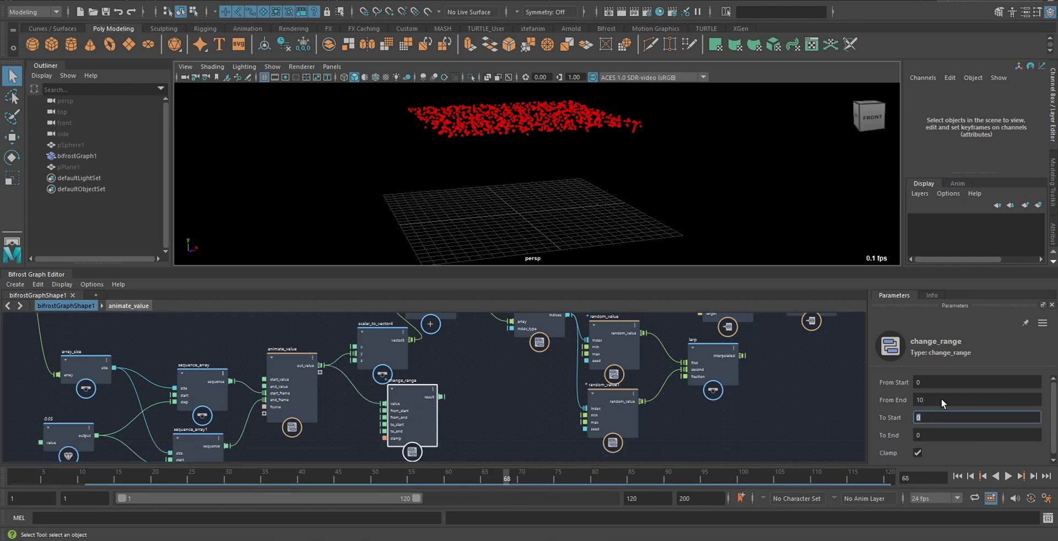
key(Tab)
text(1)
key(Return)
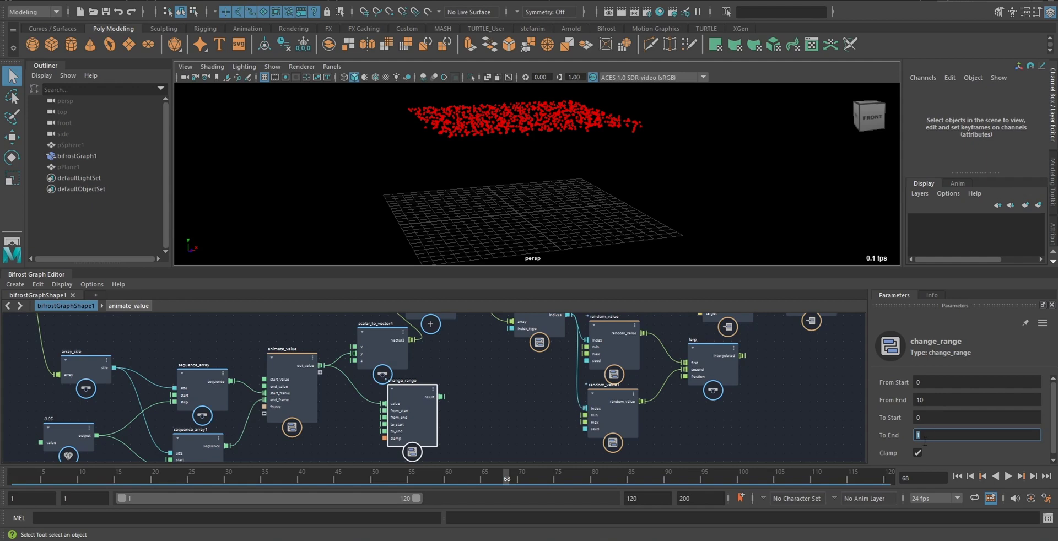
click(918, 452)
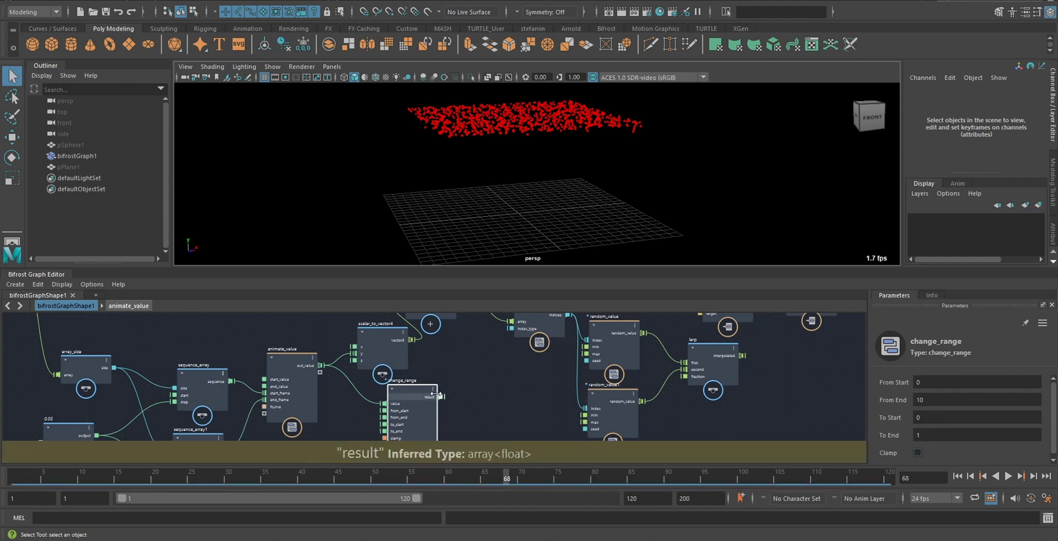
Step: Connect change_range's result to lerp's fraction, and lerp's interpolated output to set_geo_property's data input
drag(441, 397, 533, 401)
drag(689, 373, 690, 372)
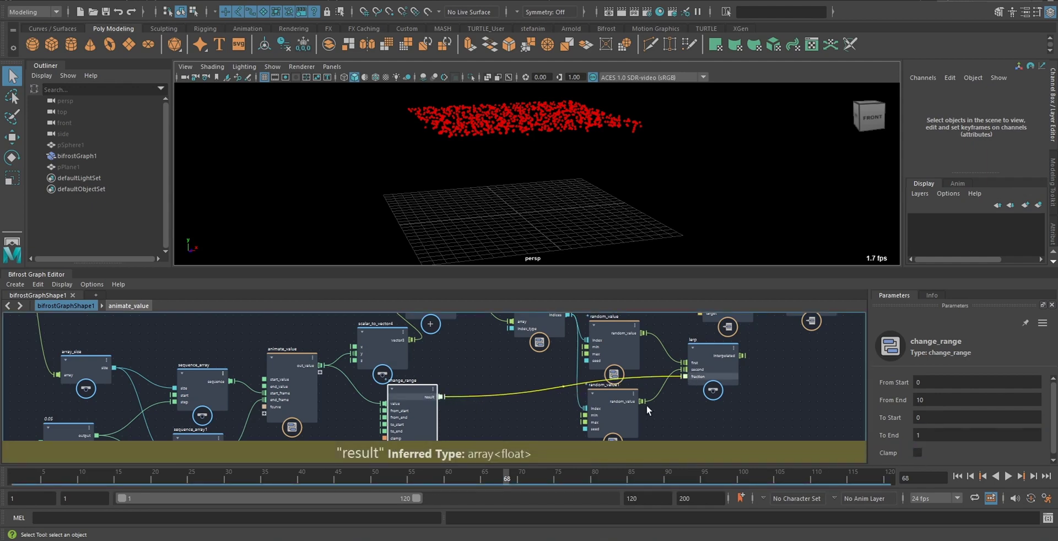
middle_drag(706, 362, 603, 411)
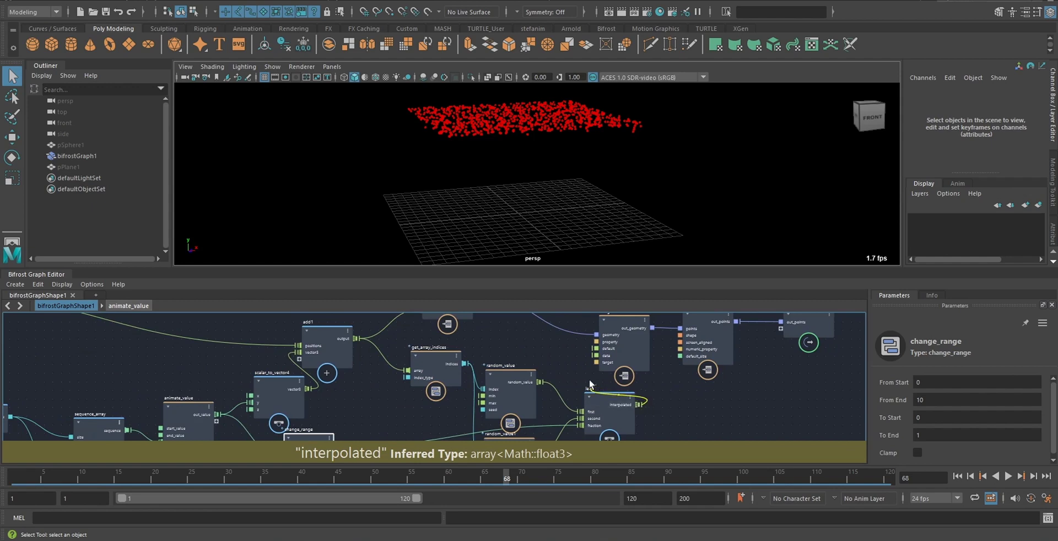
drag(590, 384, 598, 360)
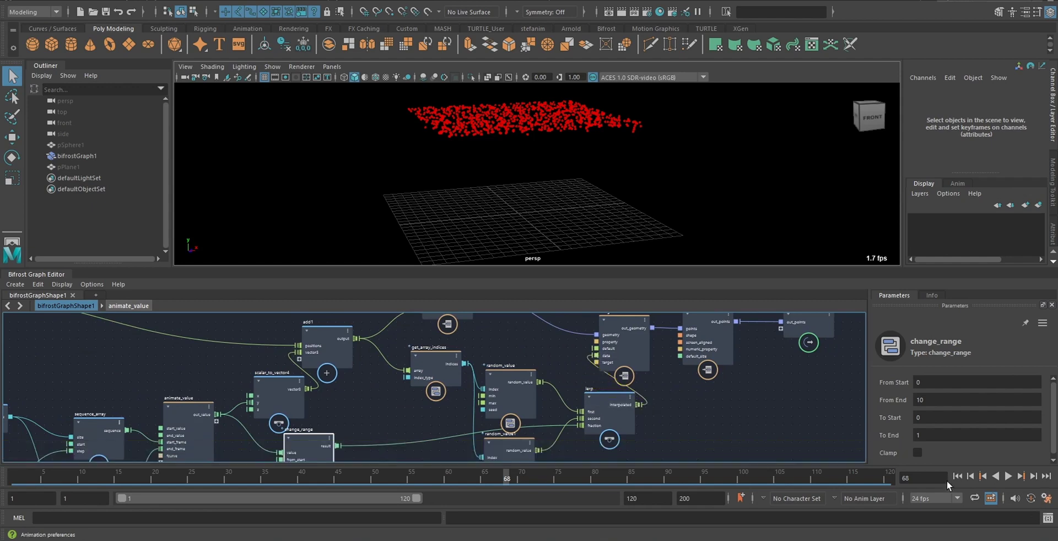
Step: Play the animation from frame 1 and check the points' color change during their rise from a lower angle
click(960, 477)
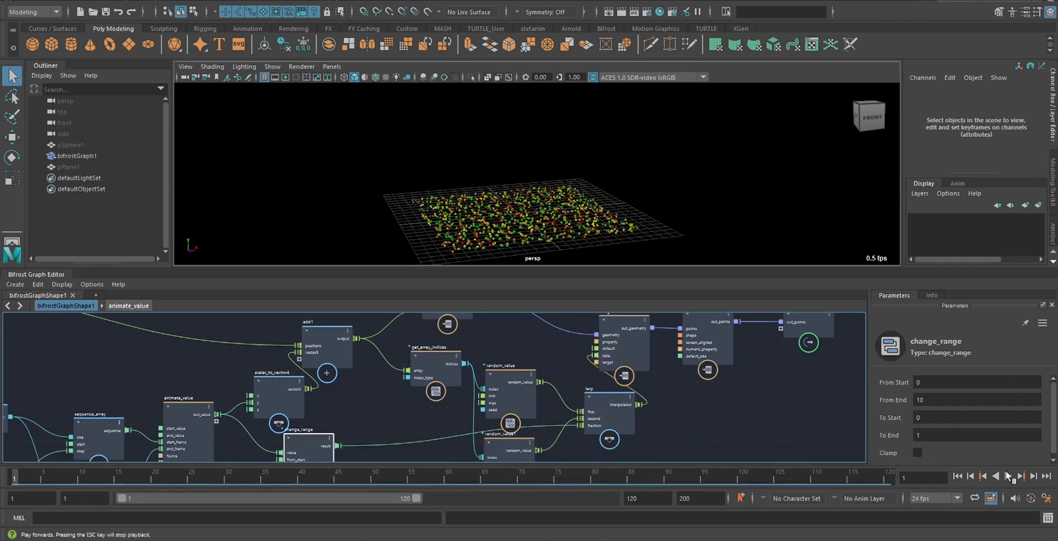
click(1009, 477)
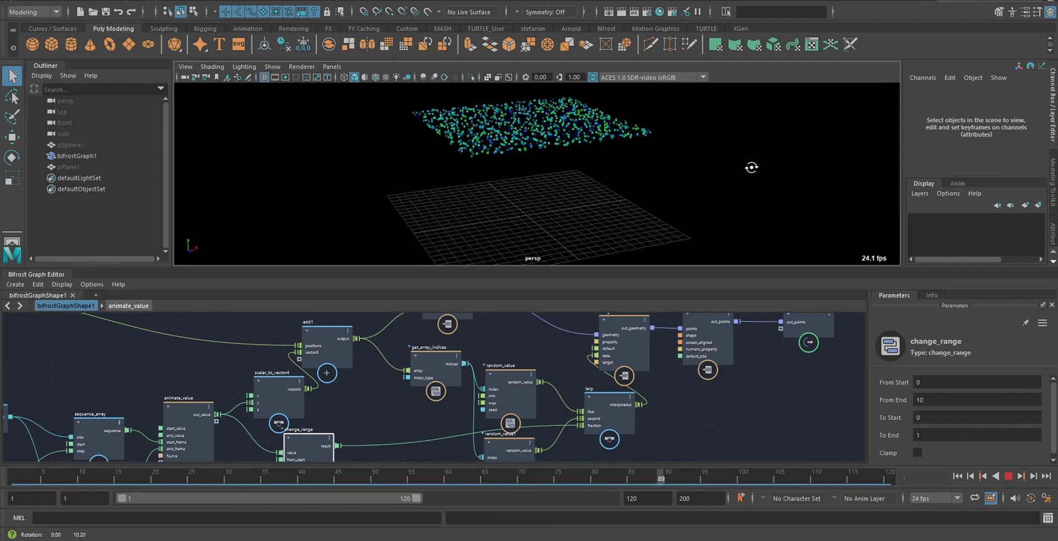
drag(188, 422, 200, 401)
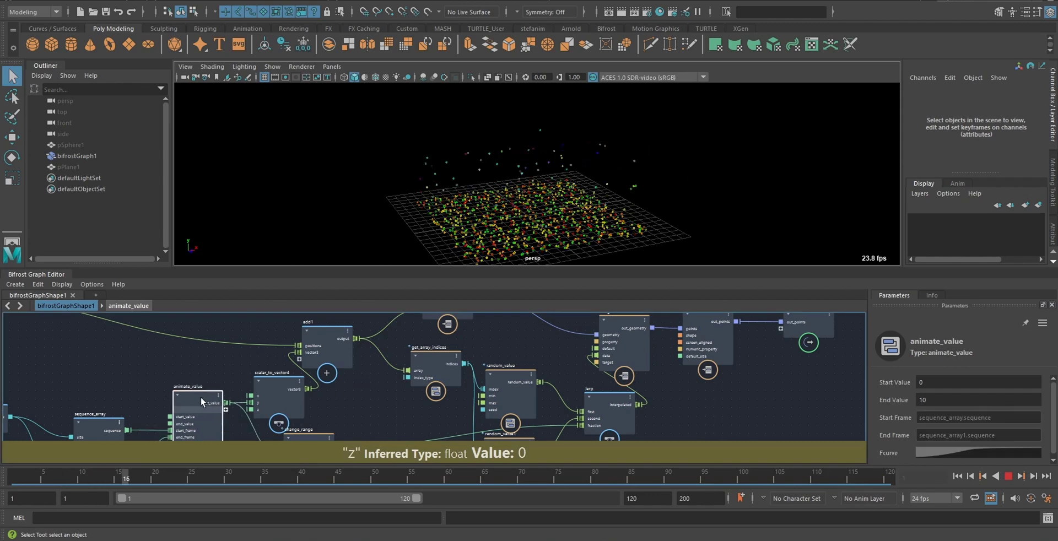
alt+drag(689, 187, 670, 170)
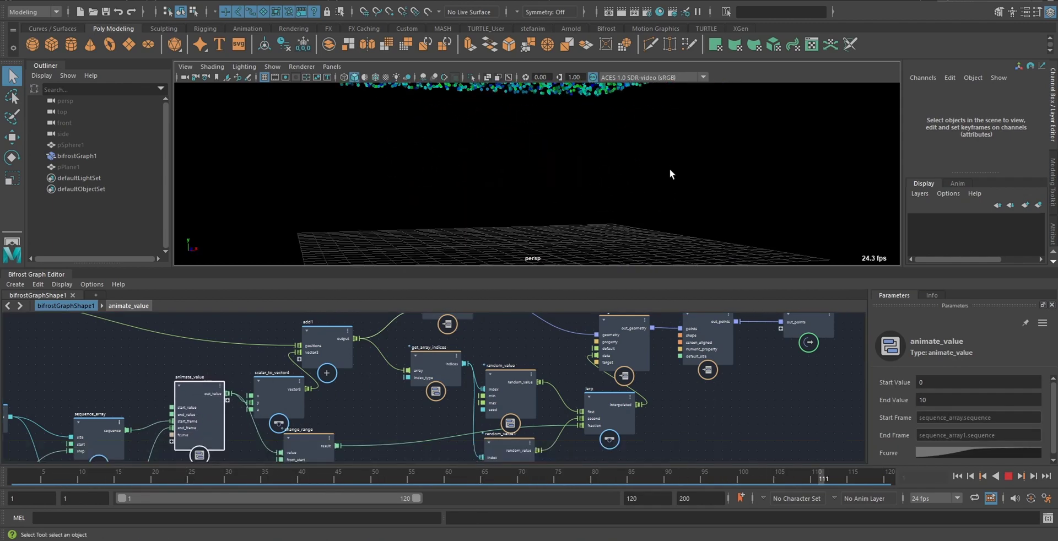
alt+middle_drag(670, 170, 678, 197)
alt+right_drag(678, 197, 626, 170)
Step: Reposition the animate_value node slightly so its connections to scalar_to_vector4 and change_range are easier to read
alt+middle_drag(388, 409, 590, 401)
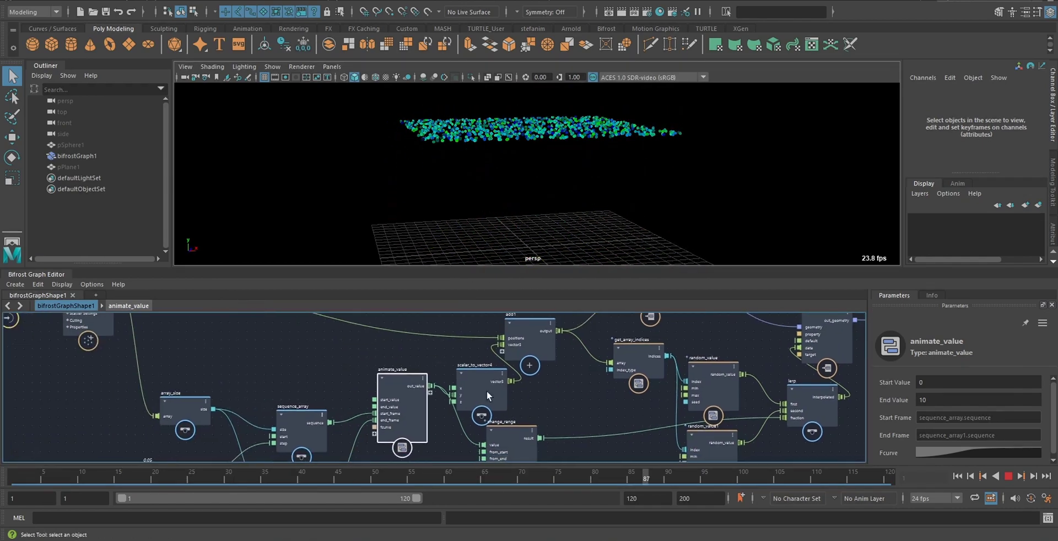
click(385, 351)
alt+middle_drag(413, 383, 452, 339)
scroll(449, 342, up, 3)
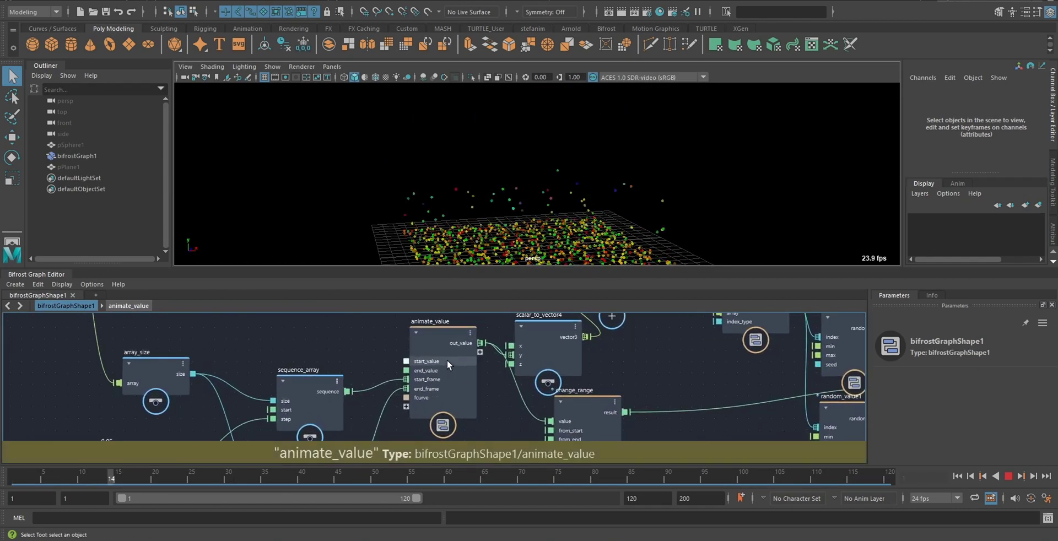
drag(435, 345, 429, 366)
click(478, 329)
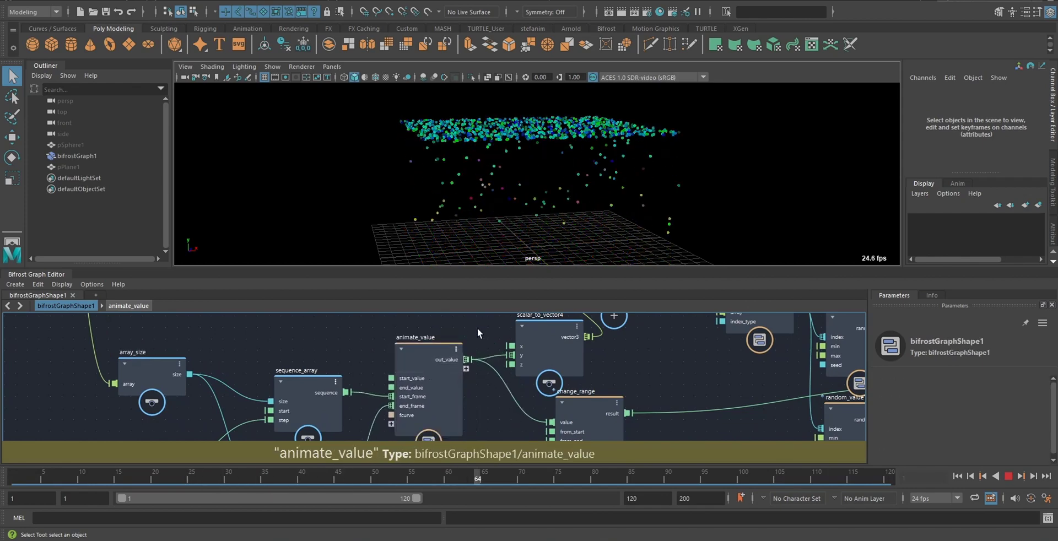
middle_drag(475, 336, 489, 323)
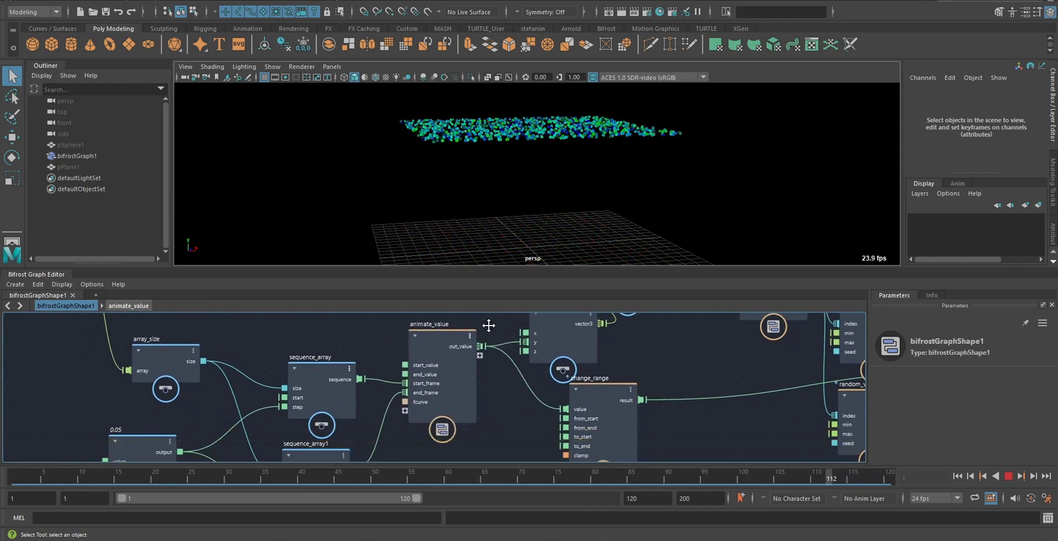